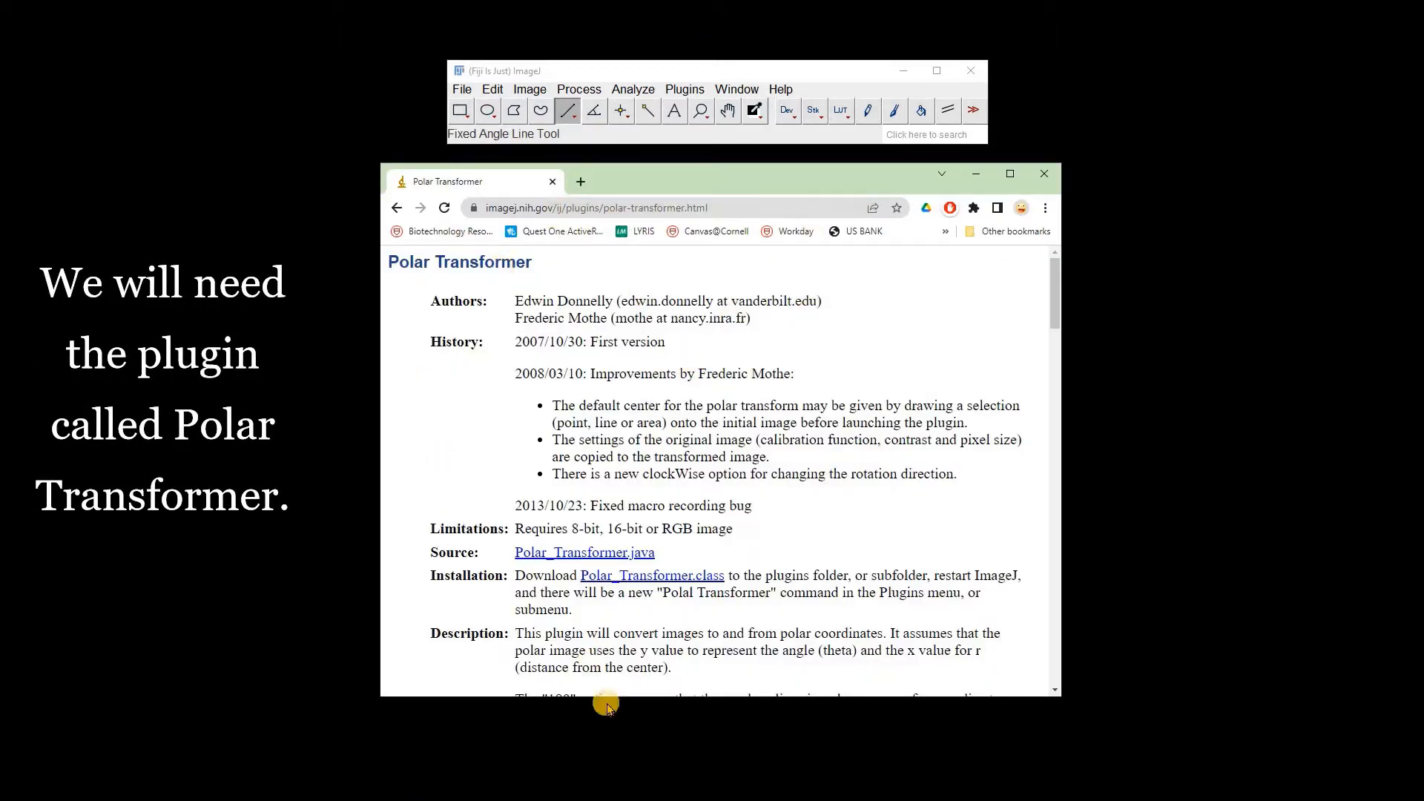
Step: Save the Polar_Transformer.class plugin file from its download link on the plugin web page
right_click(687, 578)
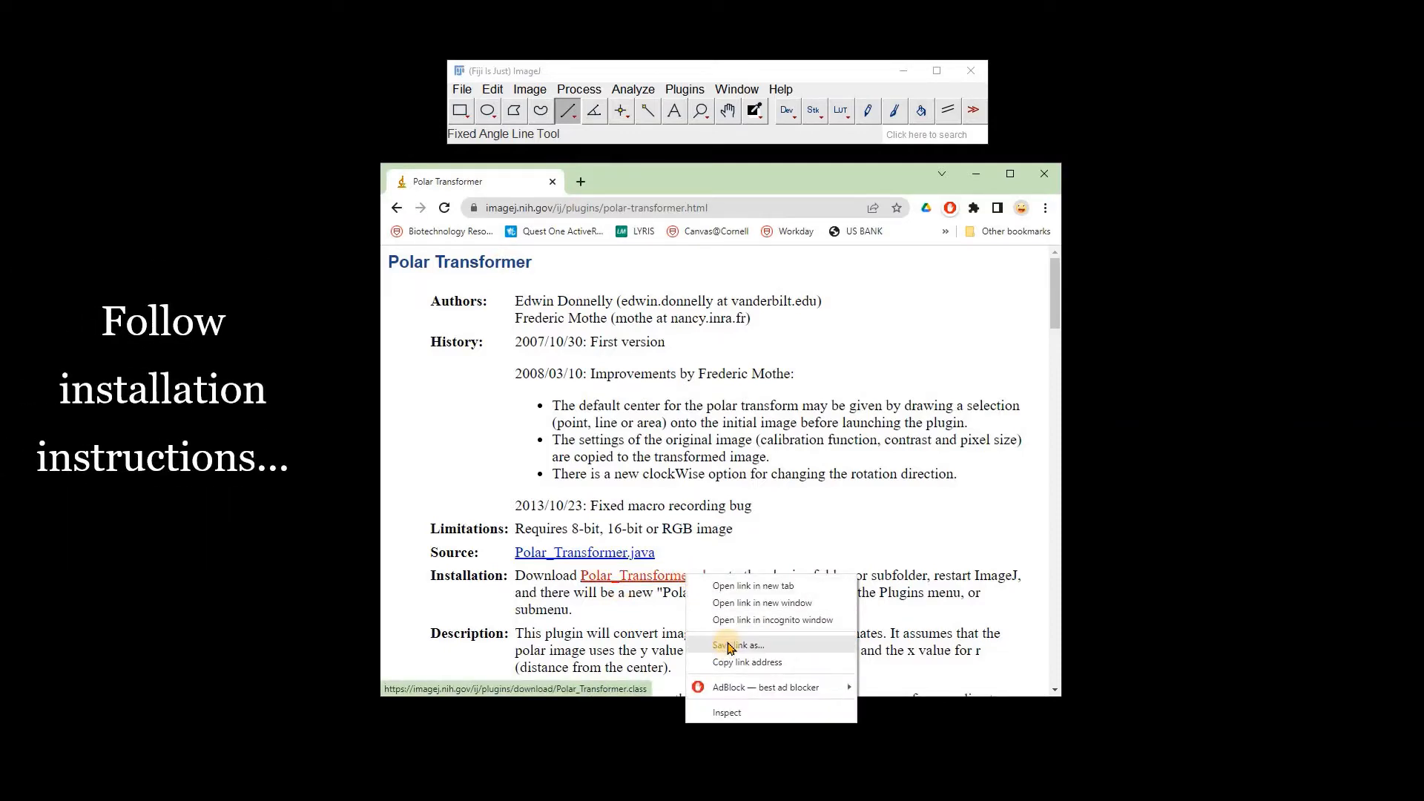
click(946, 327)
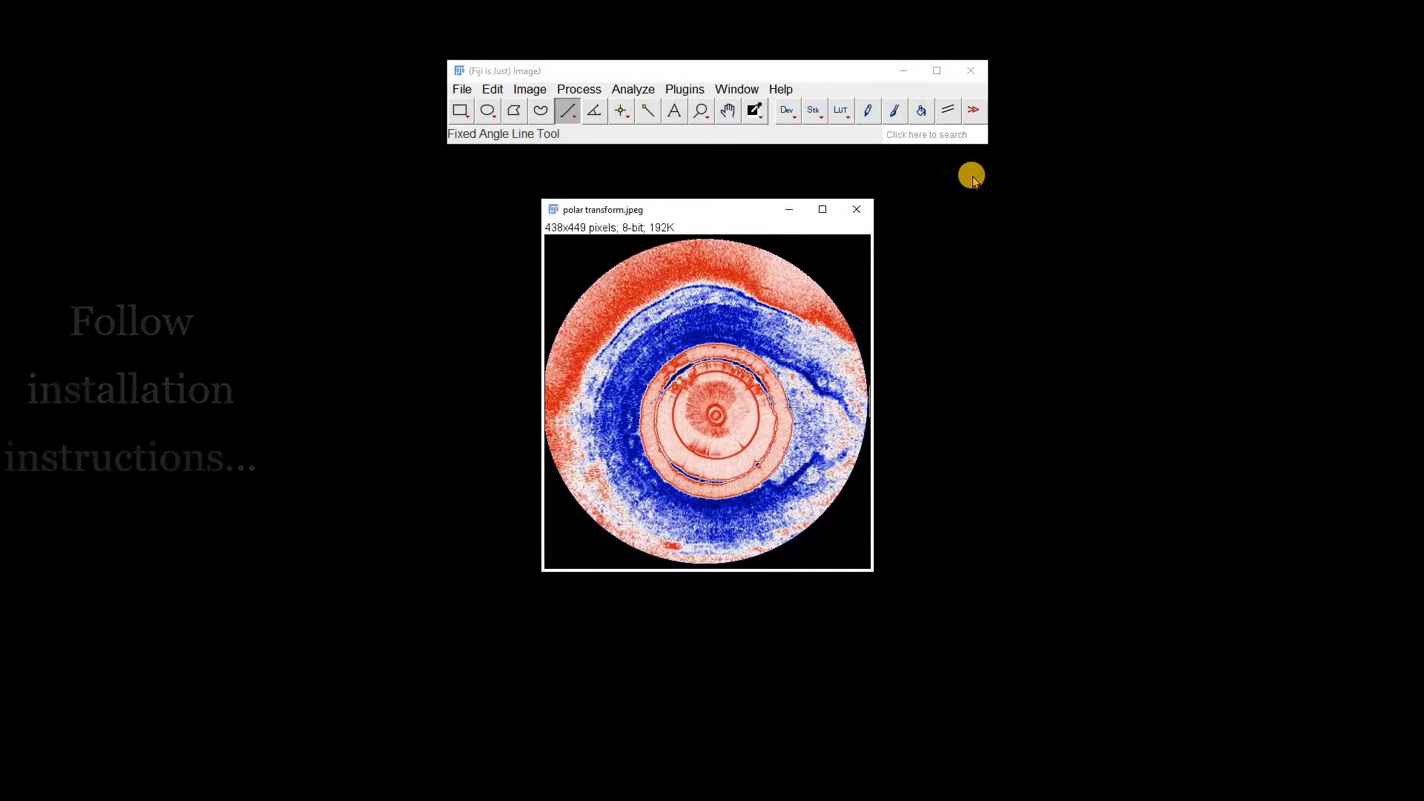
Step: Run the Polar Transformer plugin on the colour image with method Polar, 360 degrees for polar space and clockwise rotation
click(672, 91)
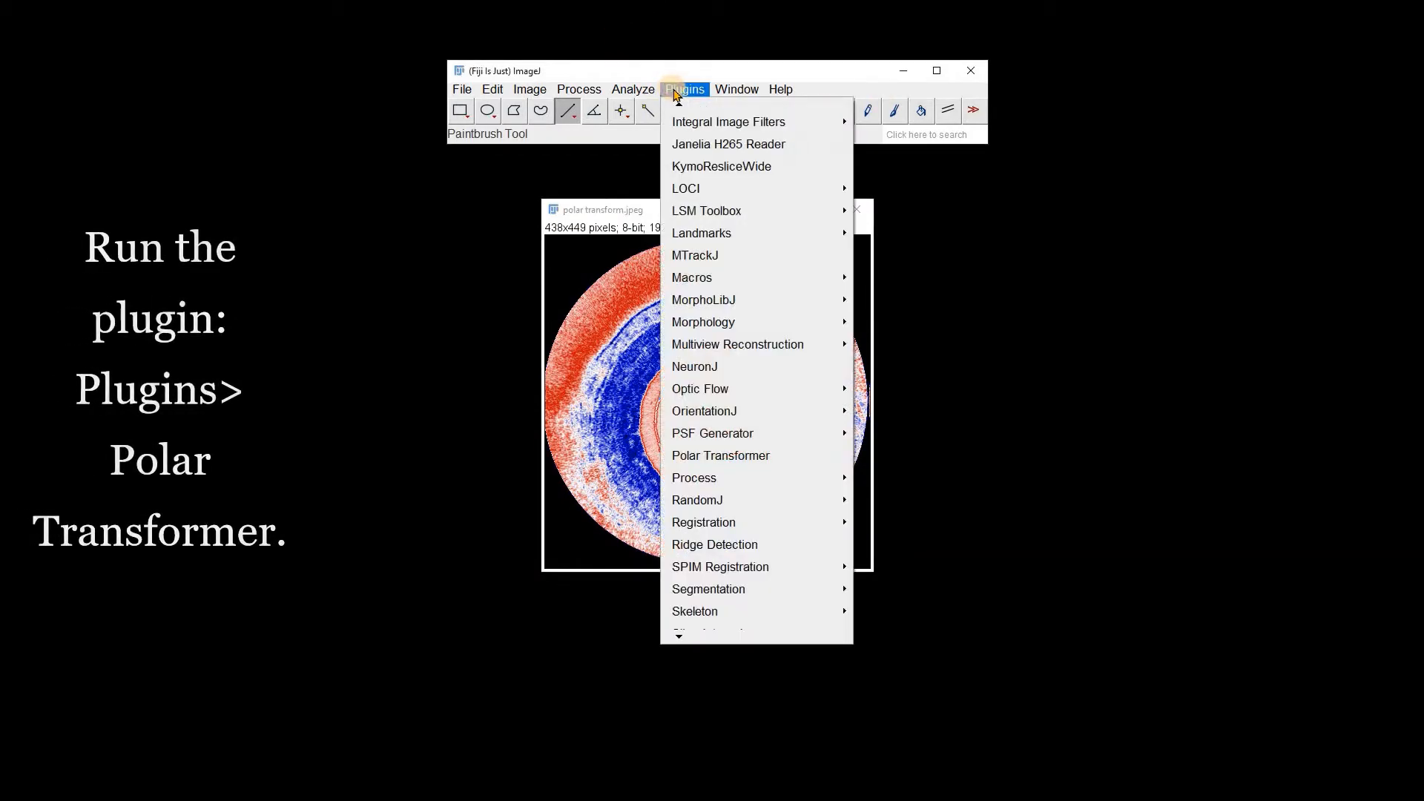
click(701, 458)
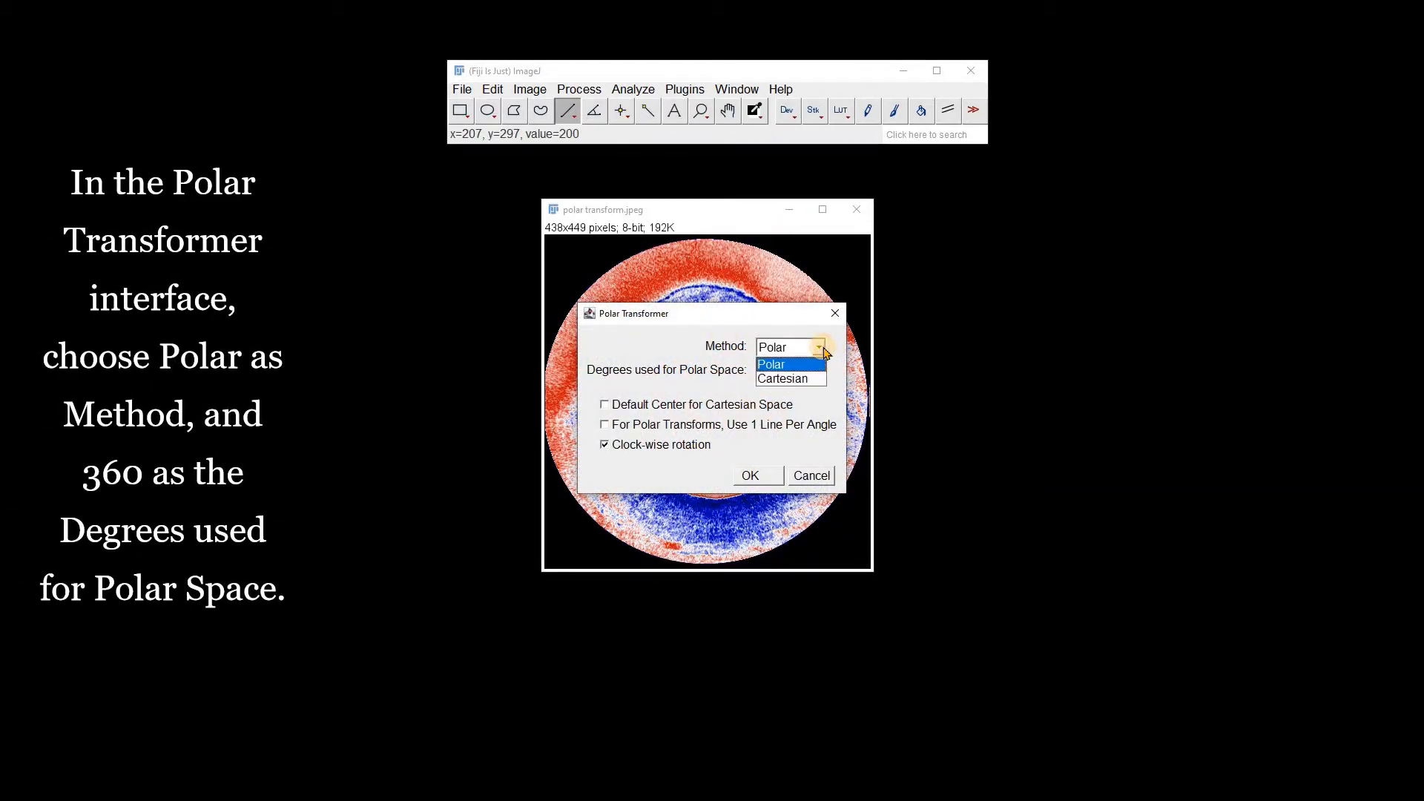
click(822, 349)
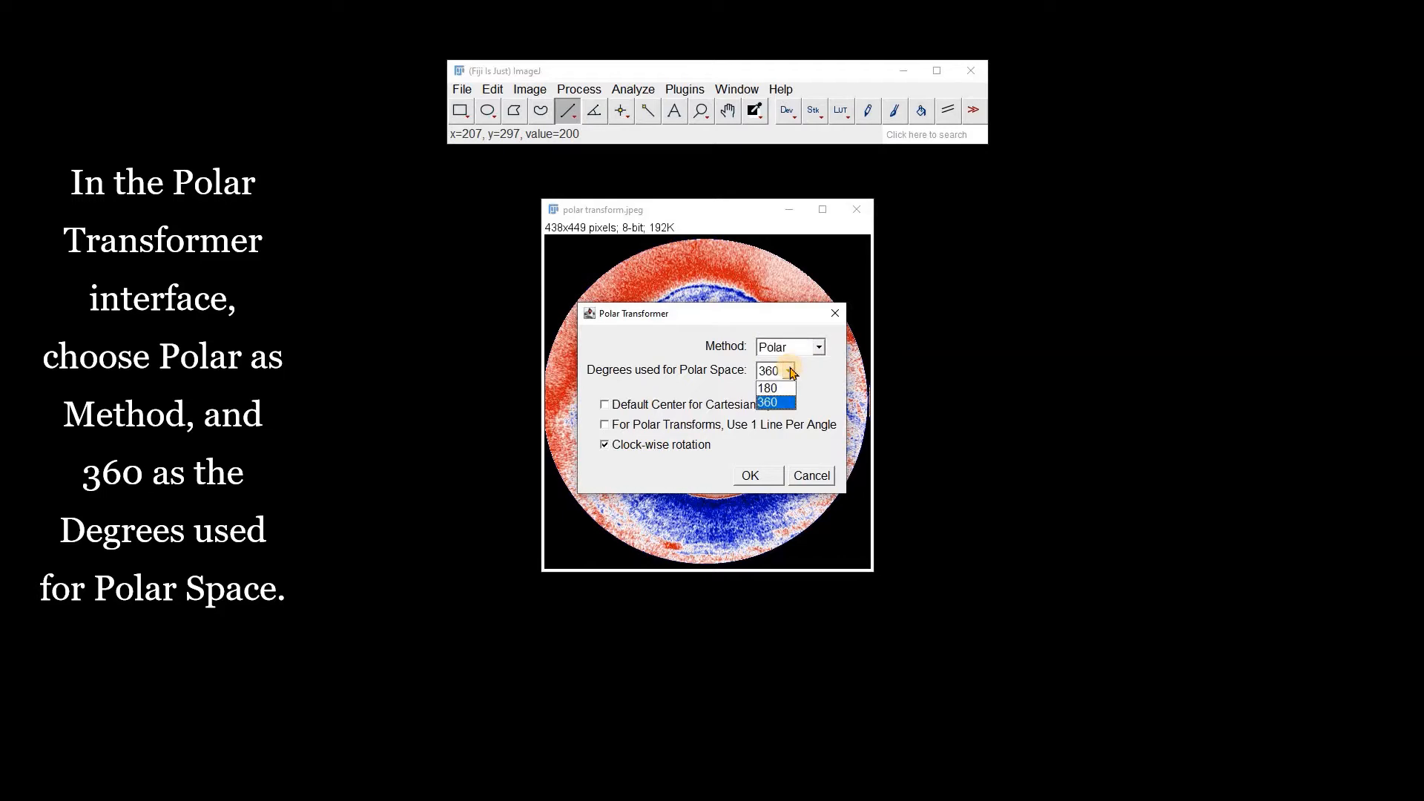
click(776, 402)
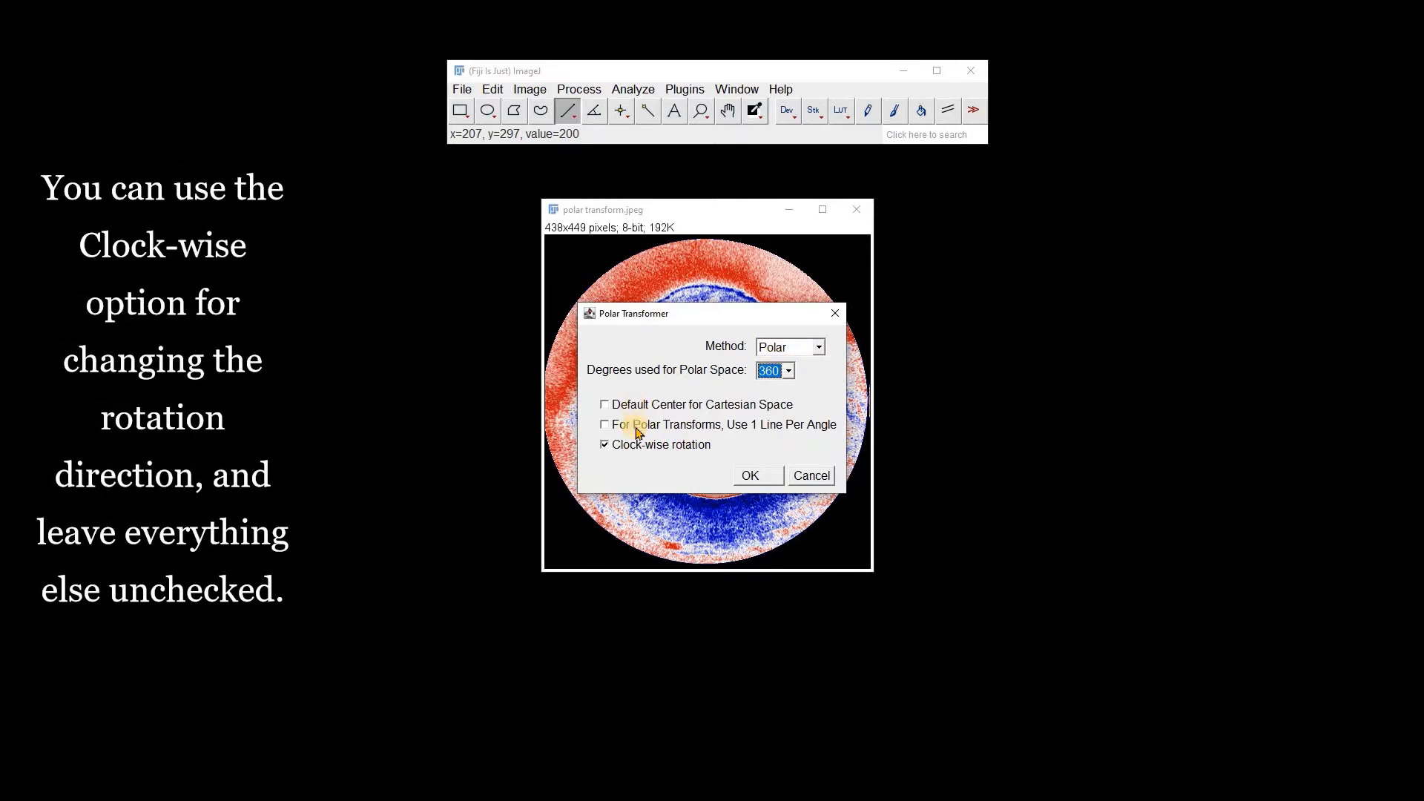
click(749, 475)
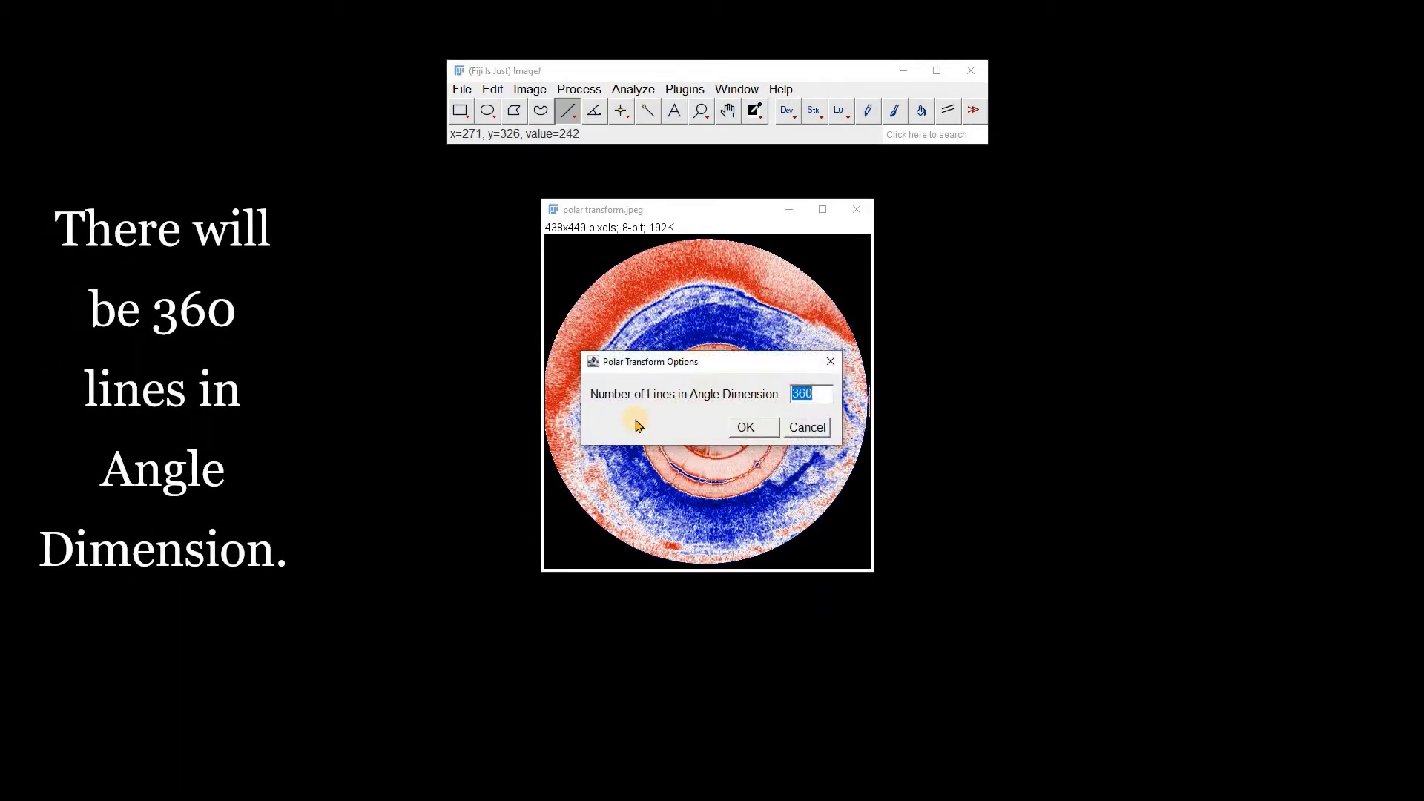
Step: Generate the polar image with 360 lines in the angle dimension and centre x 219, y 224, and place it beside the original
click(744, 429)
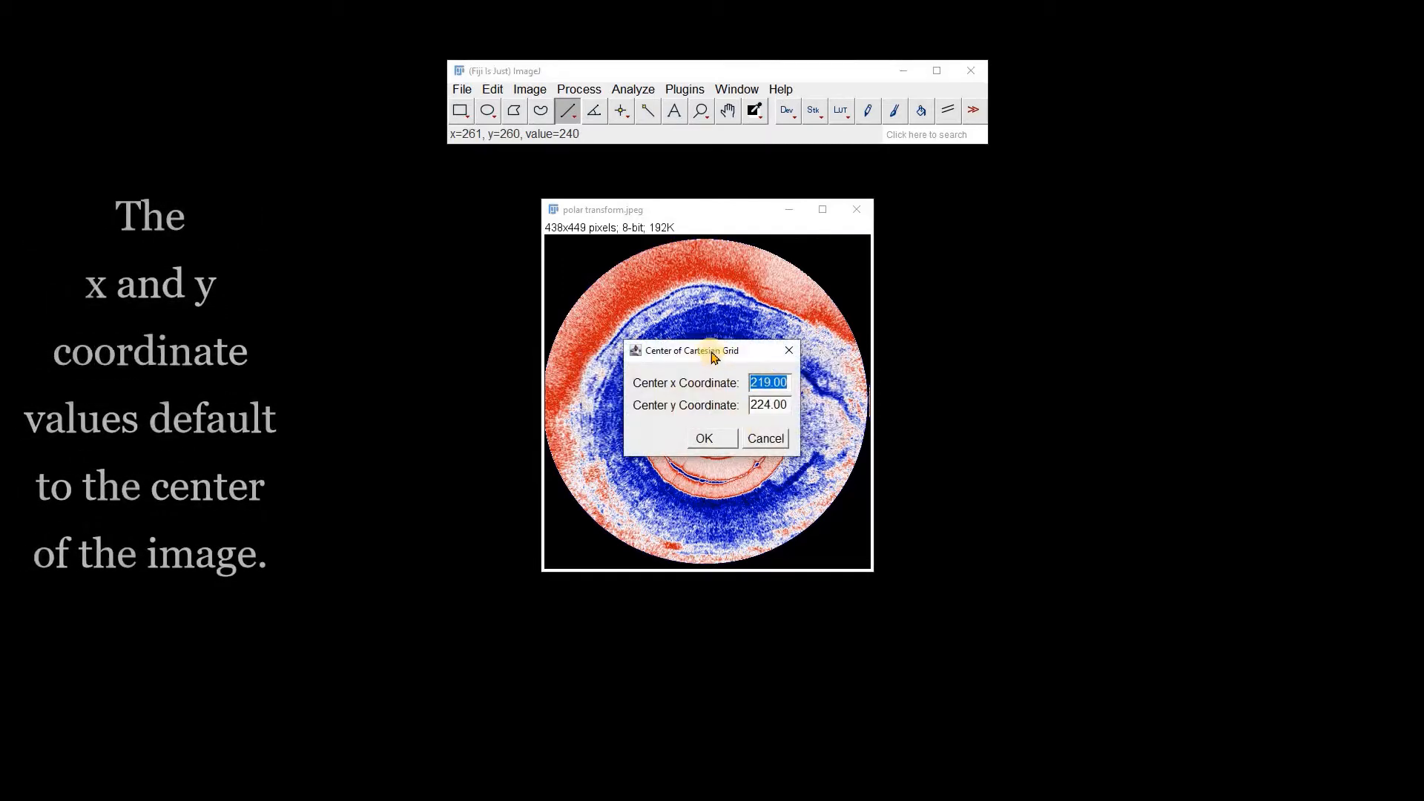
drag(714, 357, 995, 284)
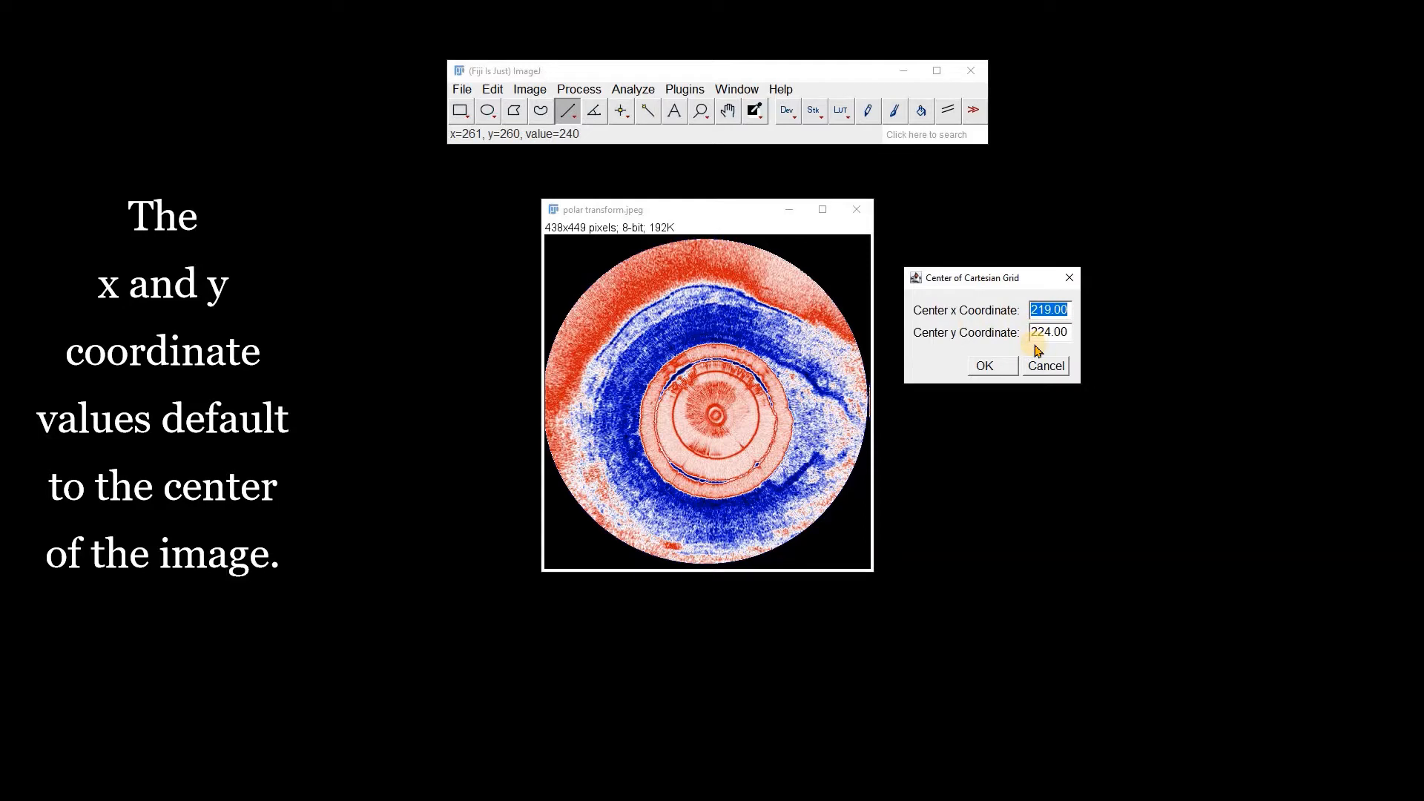
click(991, 366)
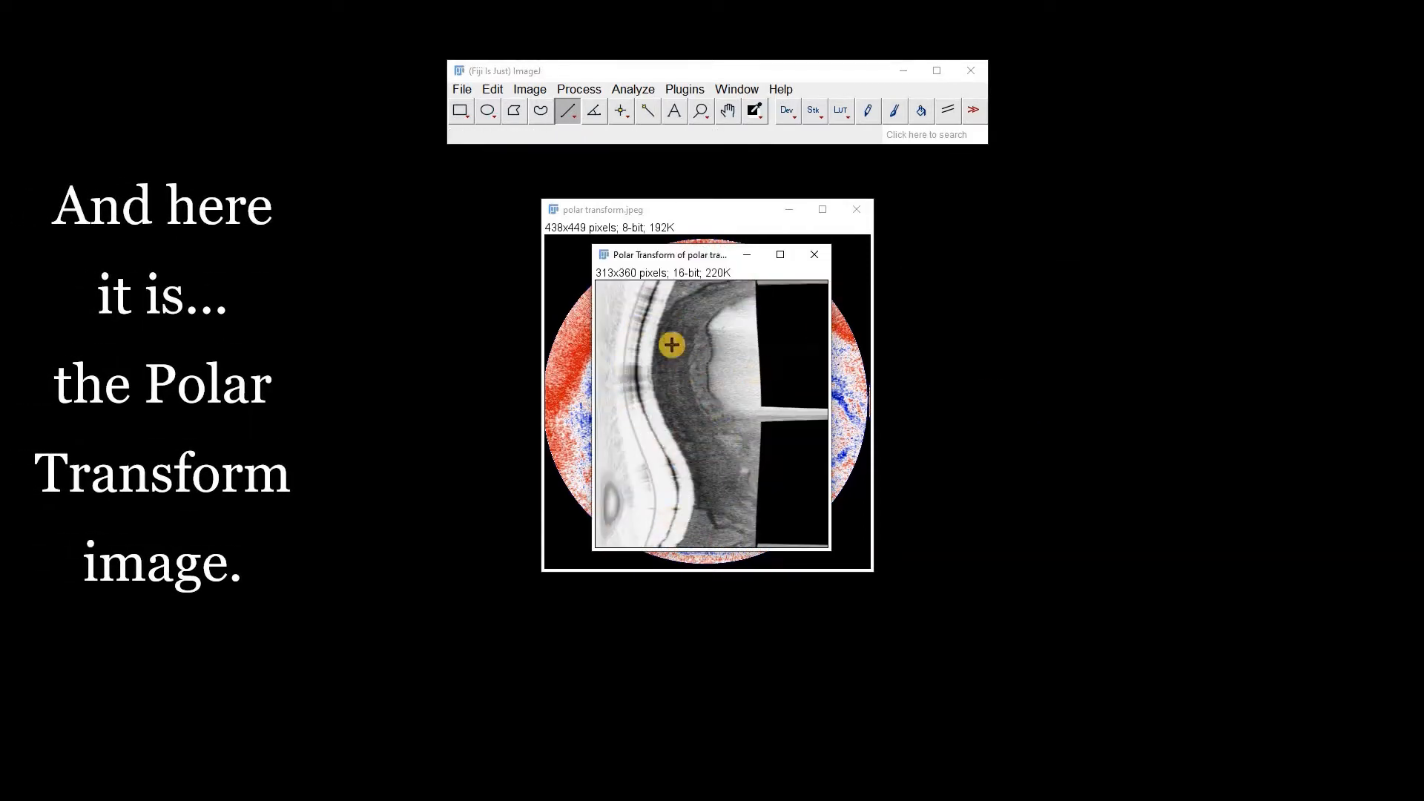
drag(656, 259, 965, 252)
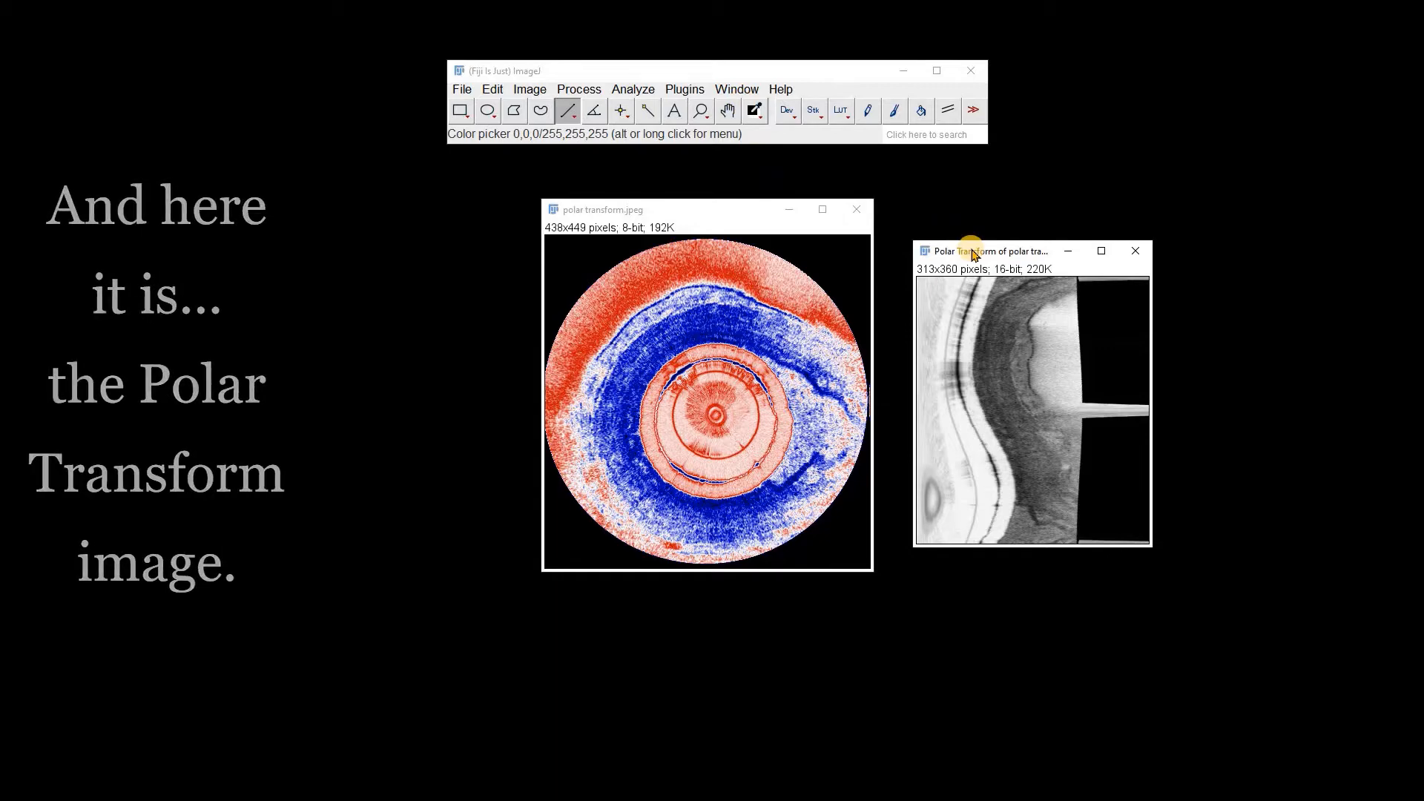
Step: Draw a horizontal line from the original image's centre to its right border and sweep its outer end counter-clockwise through a full turn
click(569, 114)
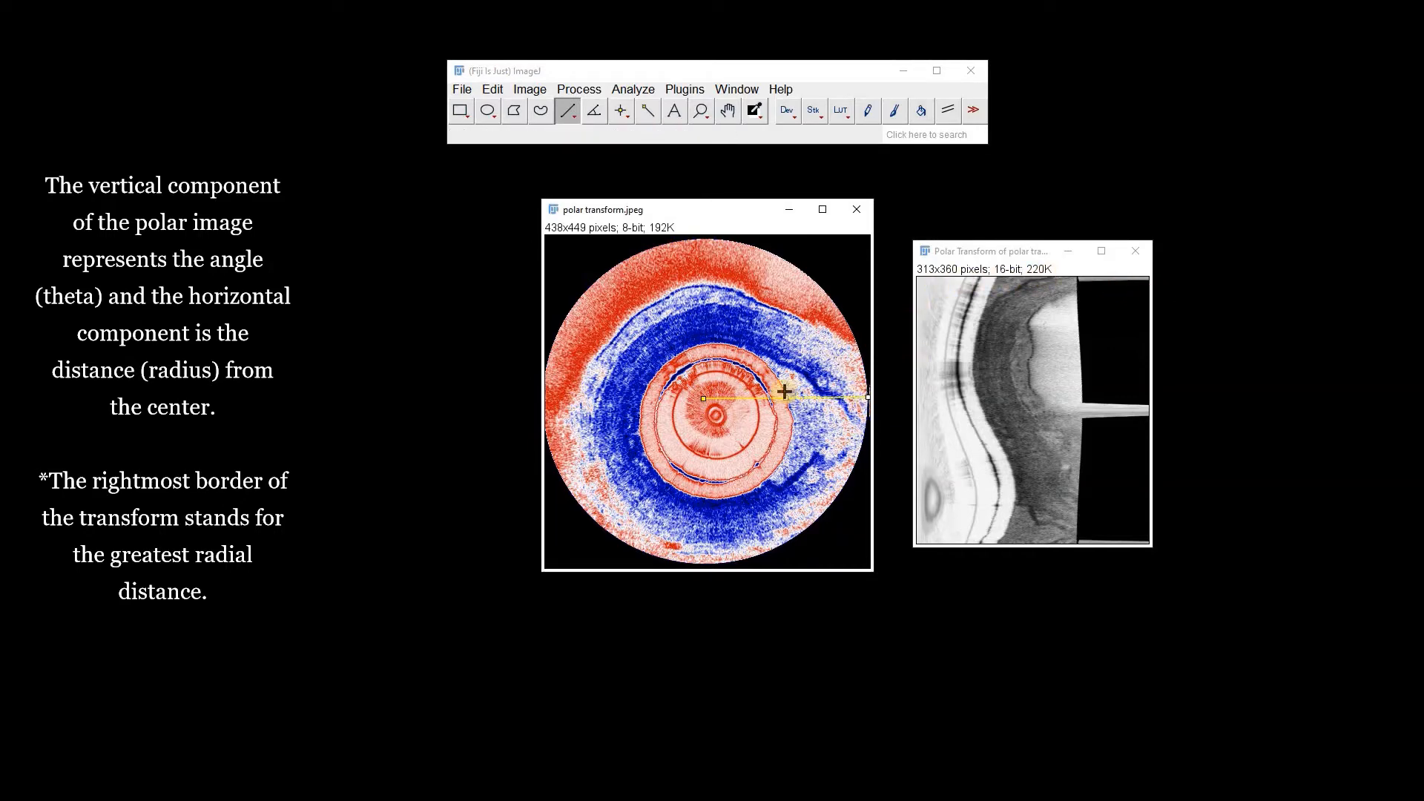
drag(868, 397, 829, 307)
drag(731, 243, 702, 235)
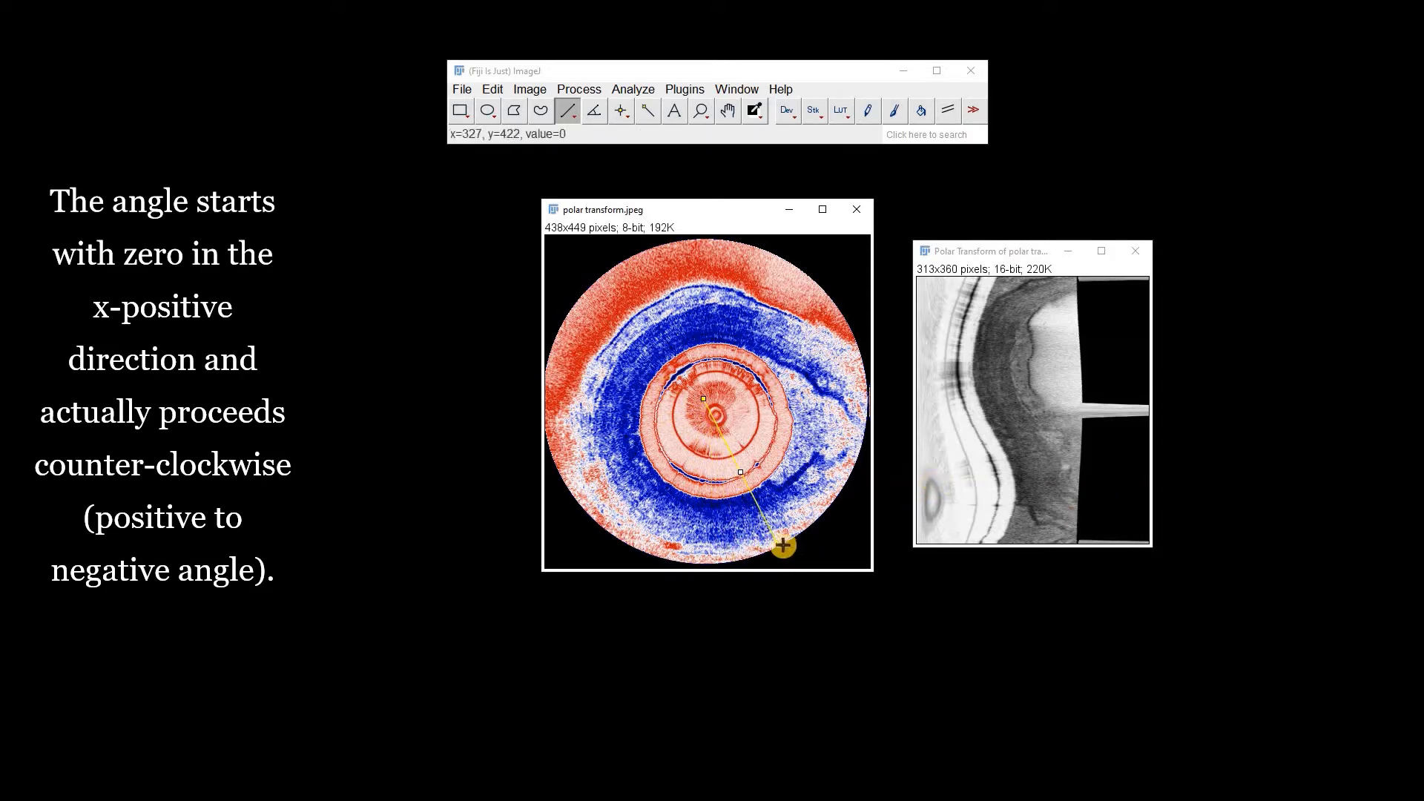
drag(883, 394, 876, 394)
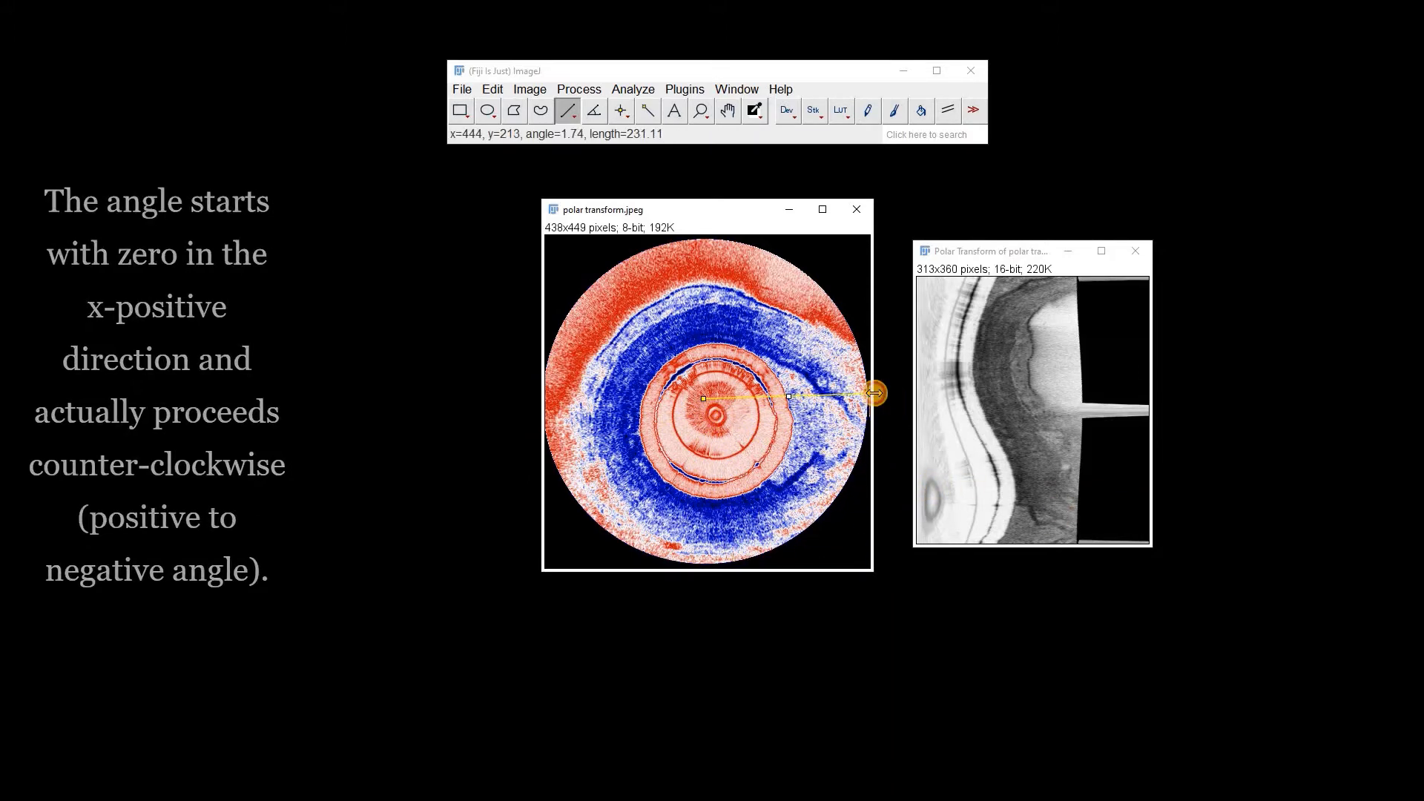
Step: Convert the polar image back using Polar Transformer's Cartesian method, 360 degrees and centre 313, 313, and arrange the result for comparison with the original
click(980, 255)
click(908, 137)
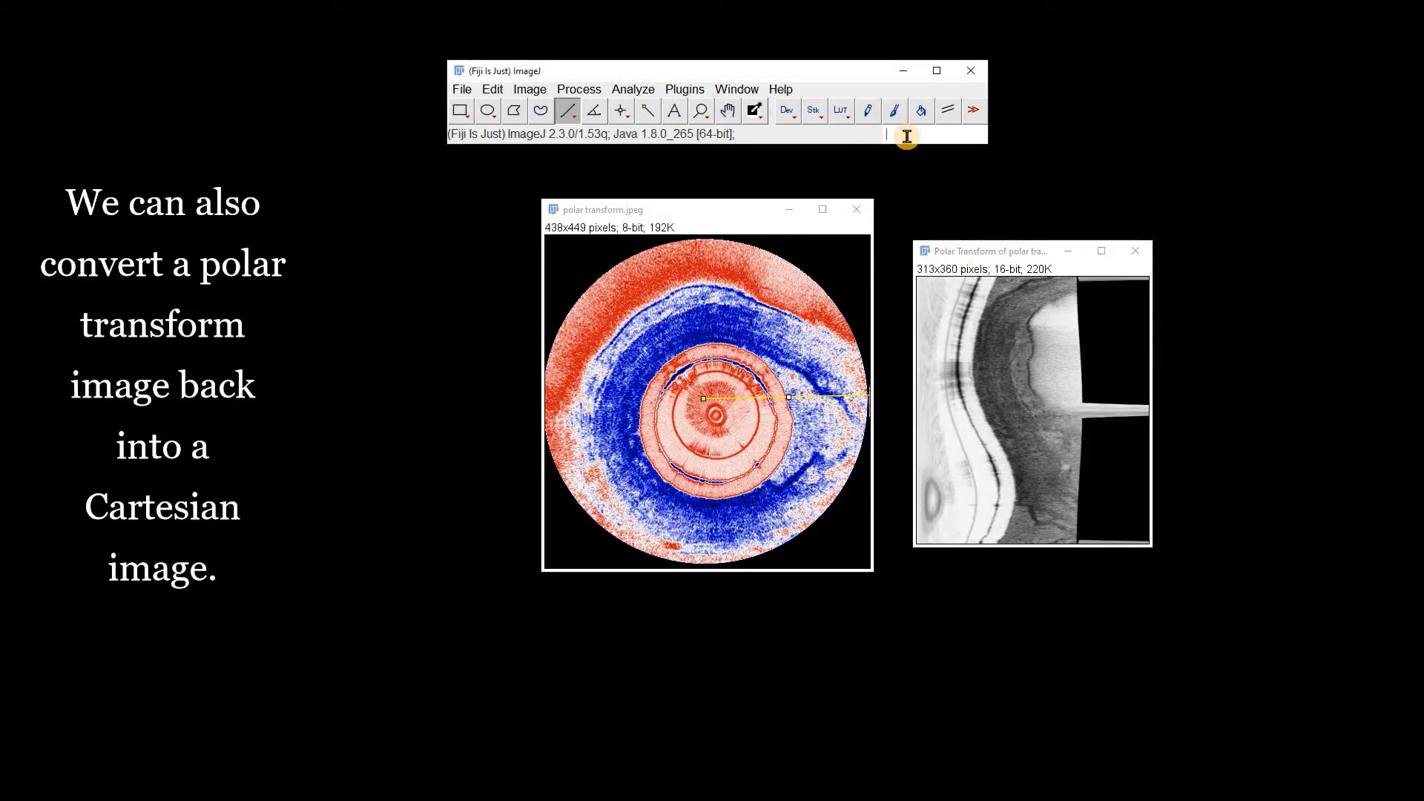
text(polar)
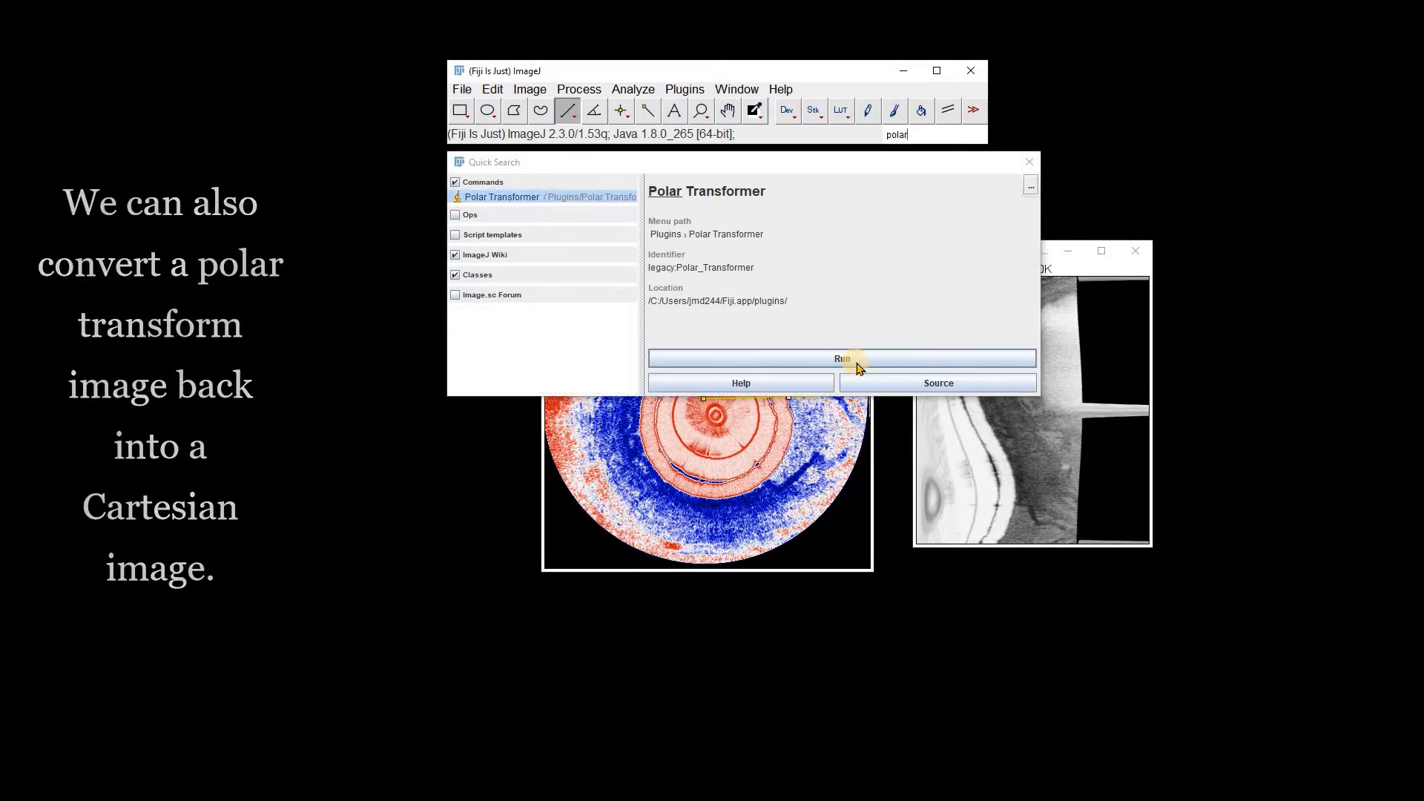
click(852, 359)
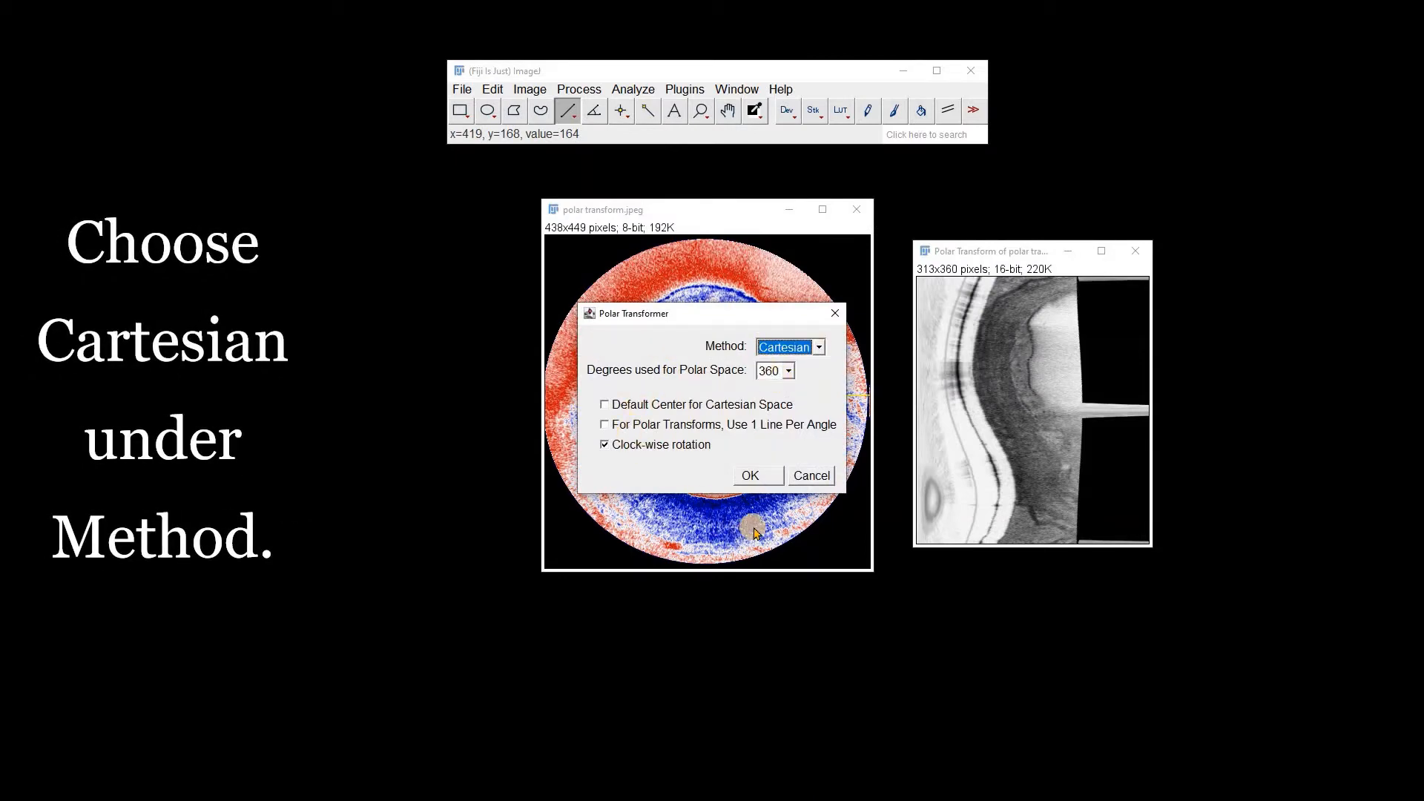
click(750, 476)
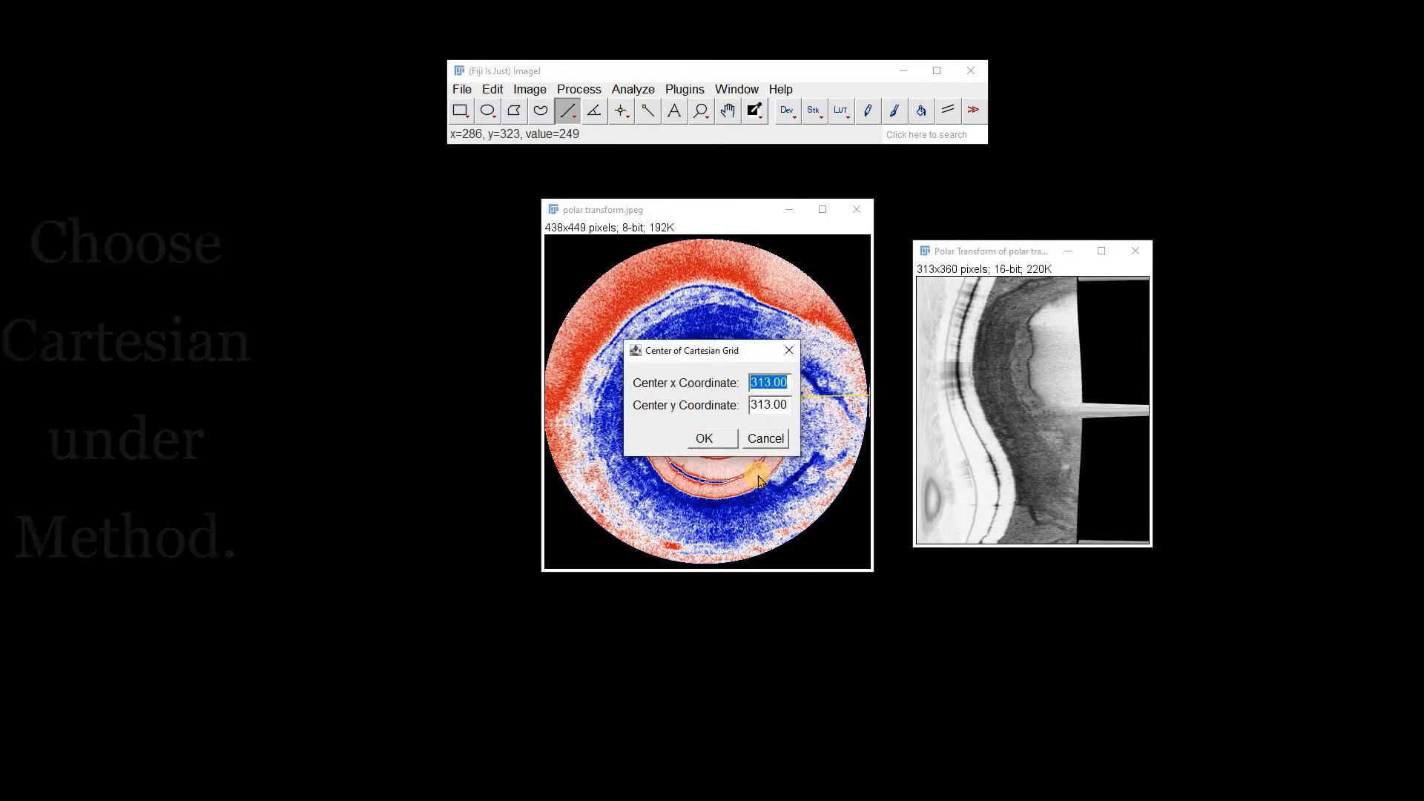
click(723, 442)
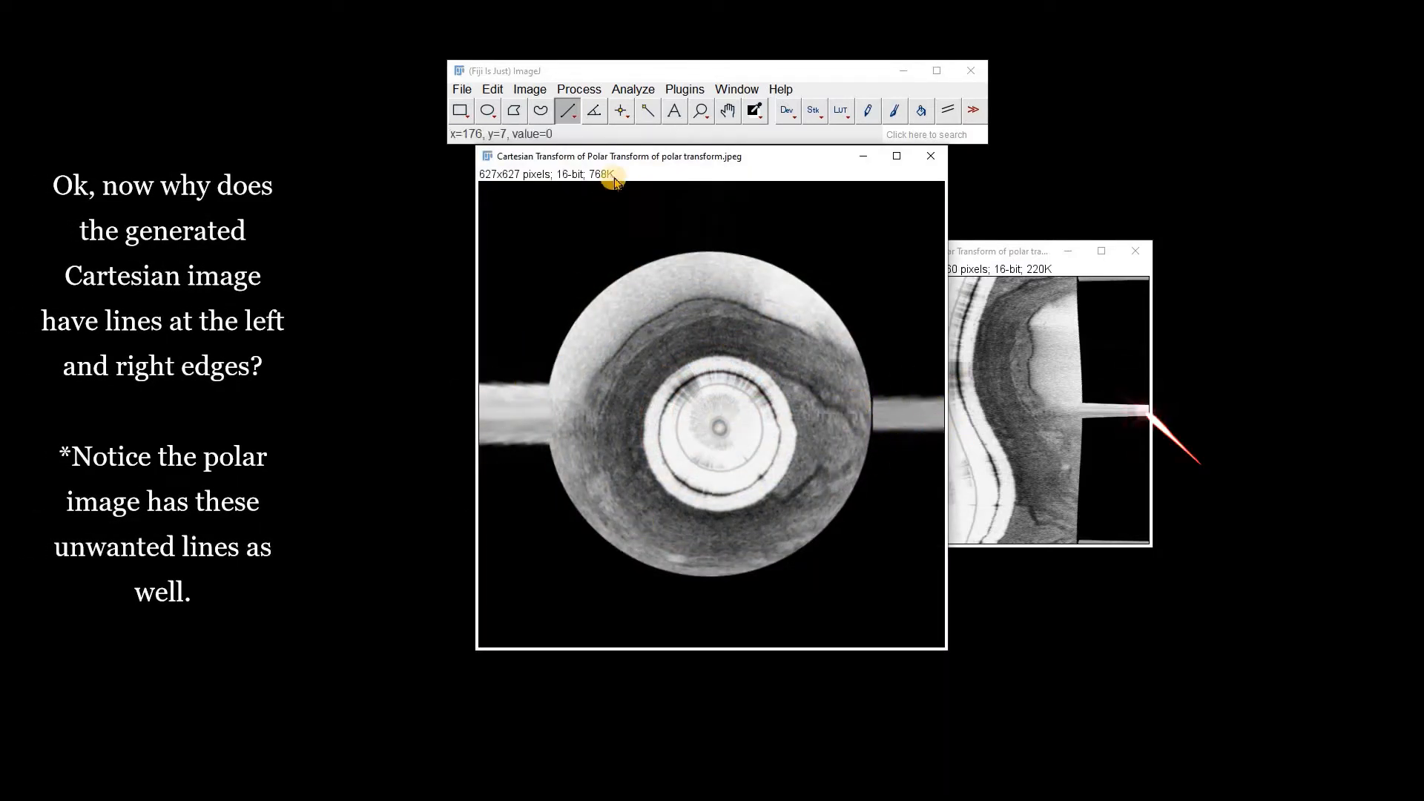
drag(761, 156, 1103, 248)
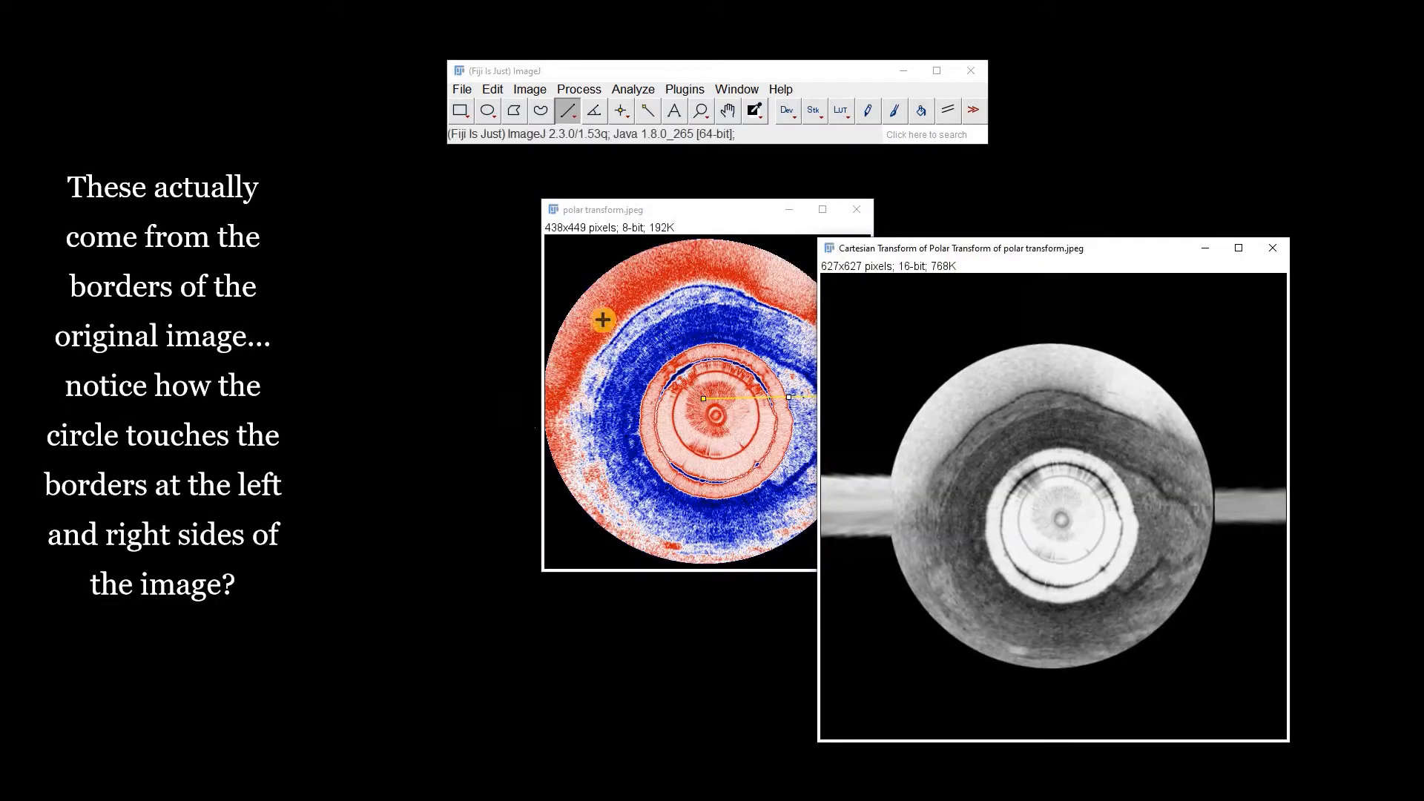
click(713, 244)
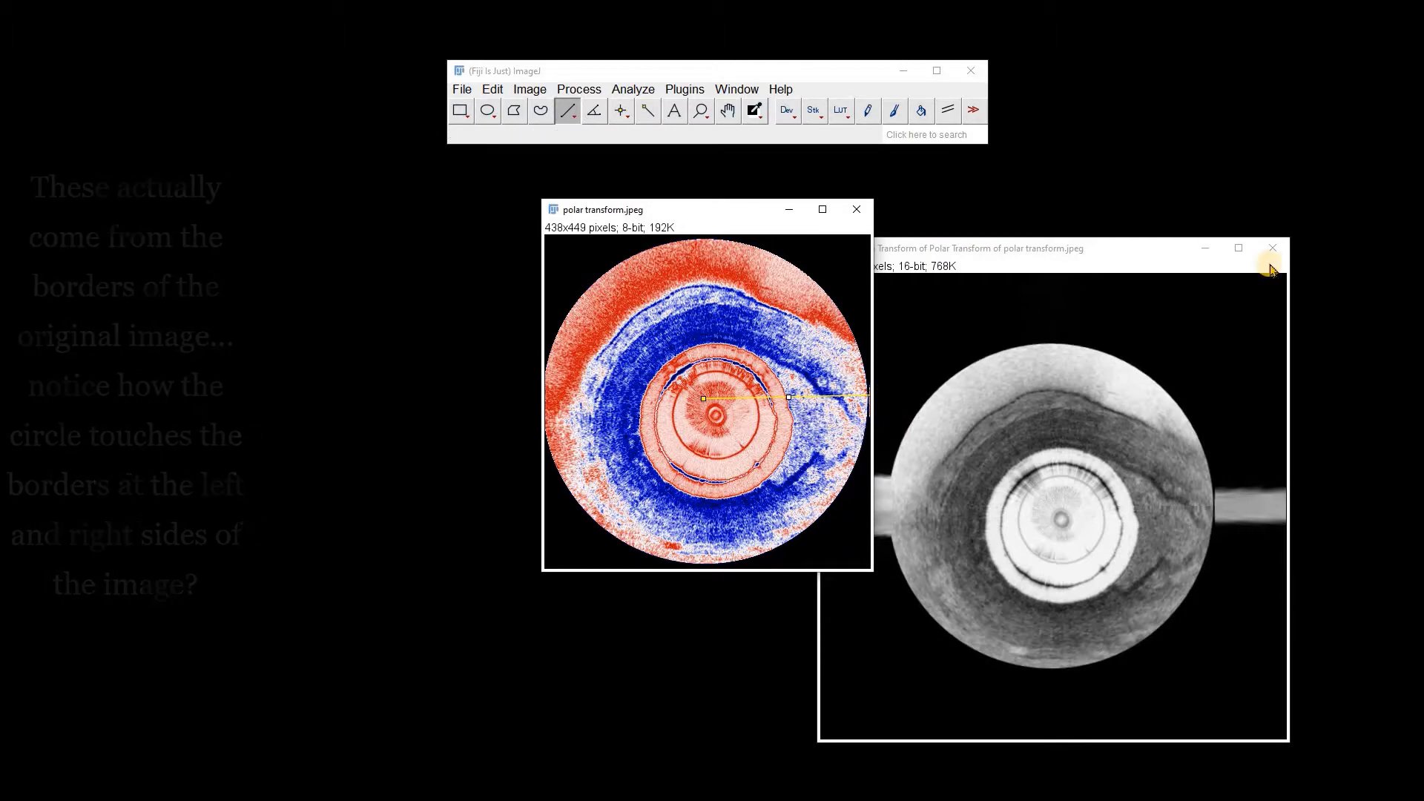
Step: Crop the Cartesian image to a rectangle of about 439 by 454 pixels enclosing the circle, excluding the stray side bands
click(462, 112)
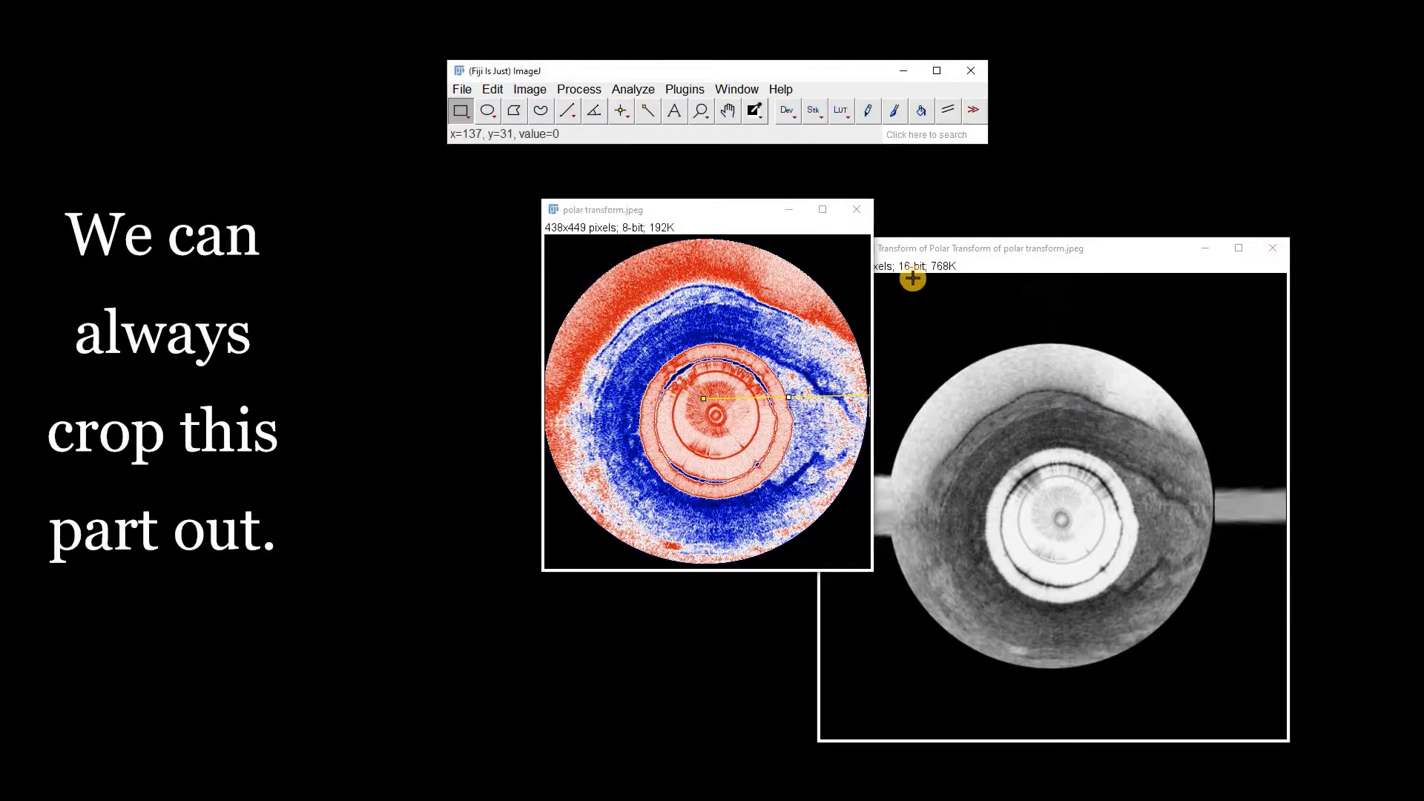
drag(897, 249, 699, 149)
drag(859, 488, 1019, 578)
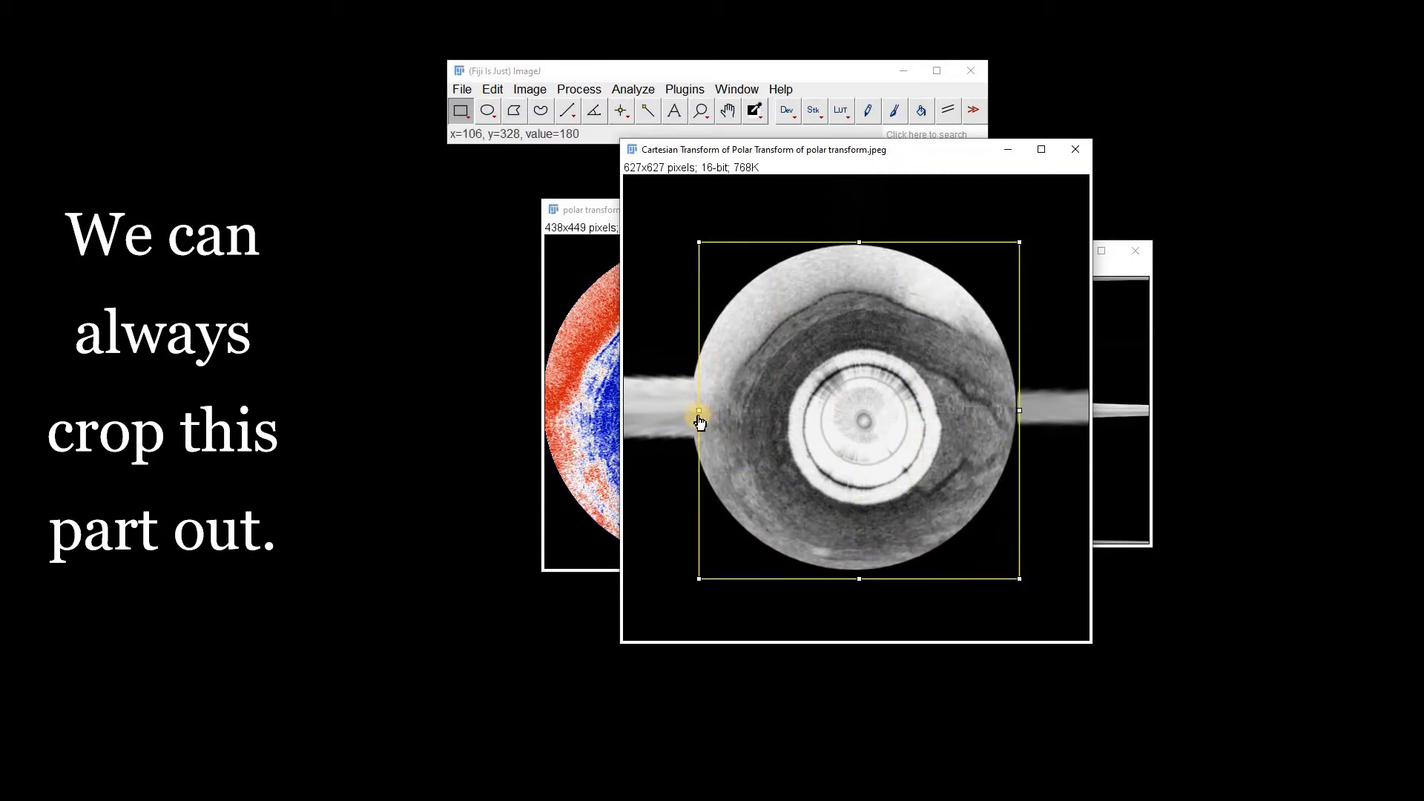
click(525, 90)
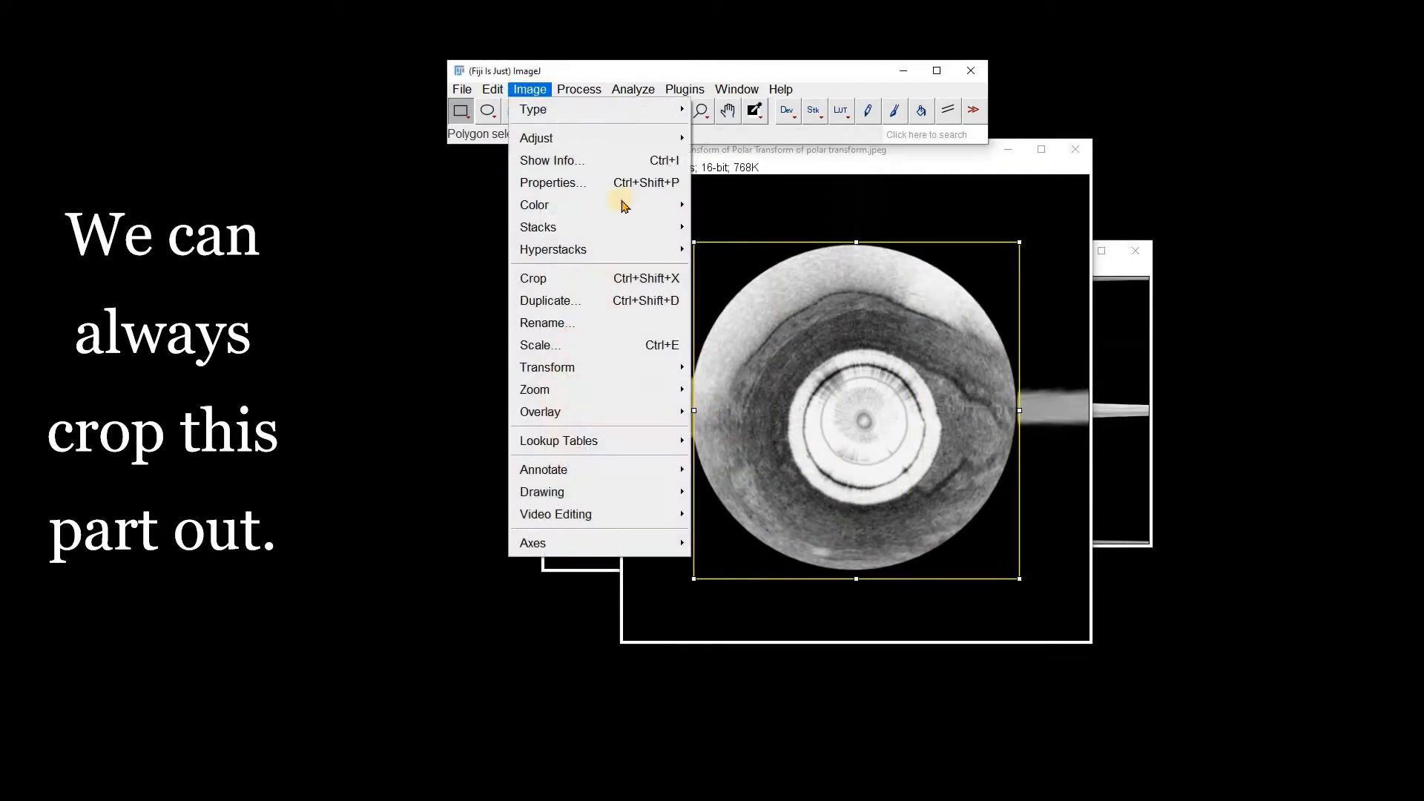
click(626, 277)
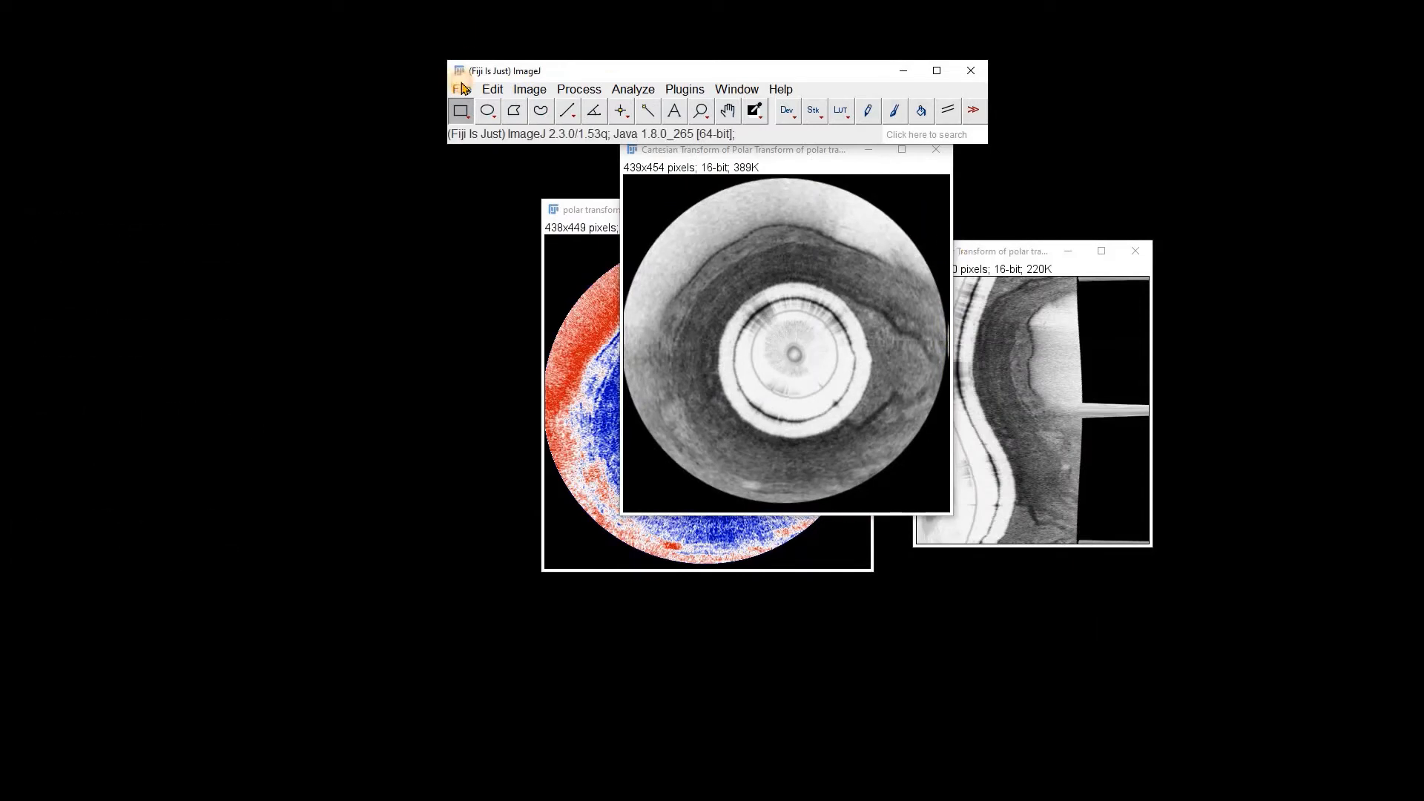
Step: Close all the open images
click(462, 89)
click(534, 289)
click(769, 437)
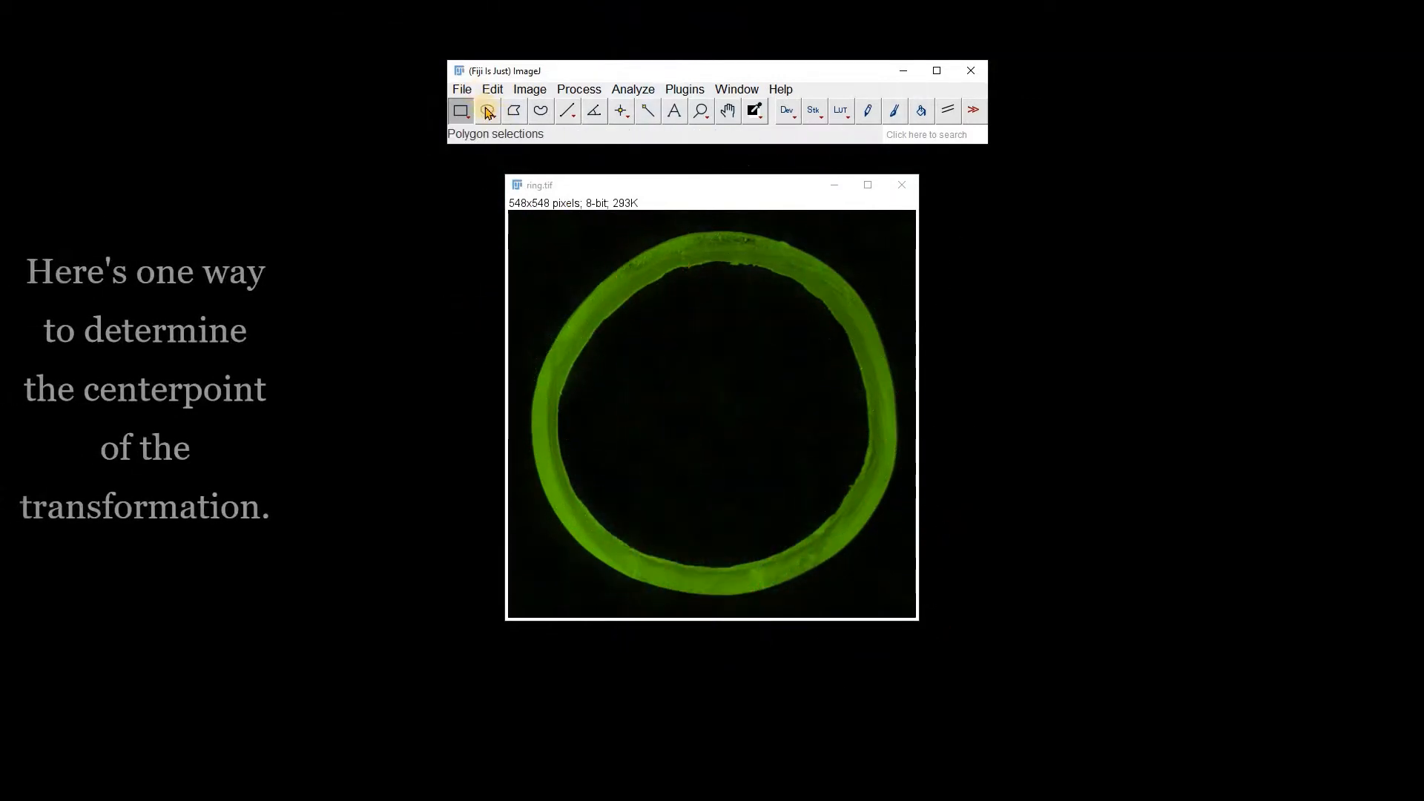
Step: Draw an oval selection about 501 pixels wide around the outer contour of the green ring in ring.tif
click(487, 111)
drag(555, 240, 898, 602)
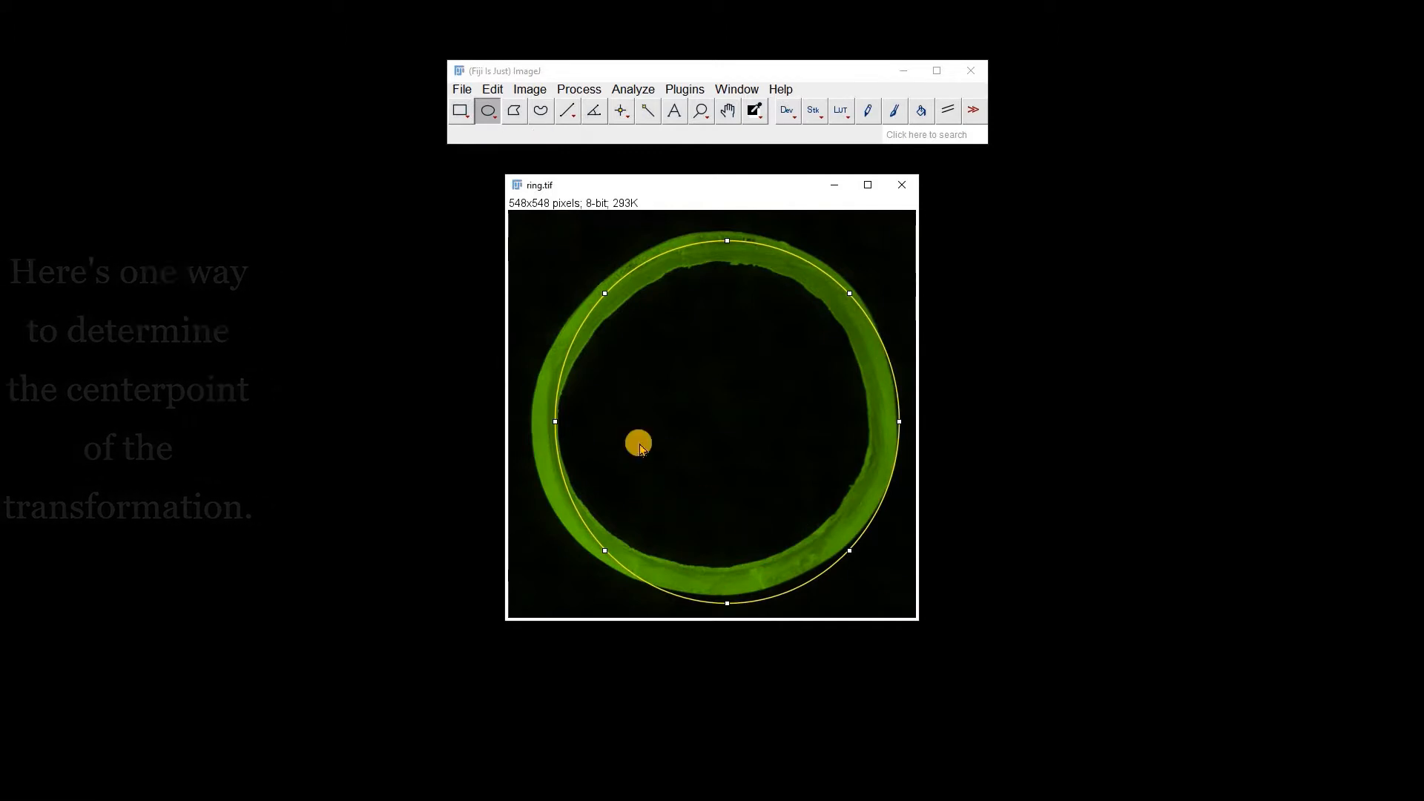
drag(555, 421, 530, 423)
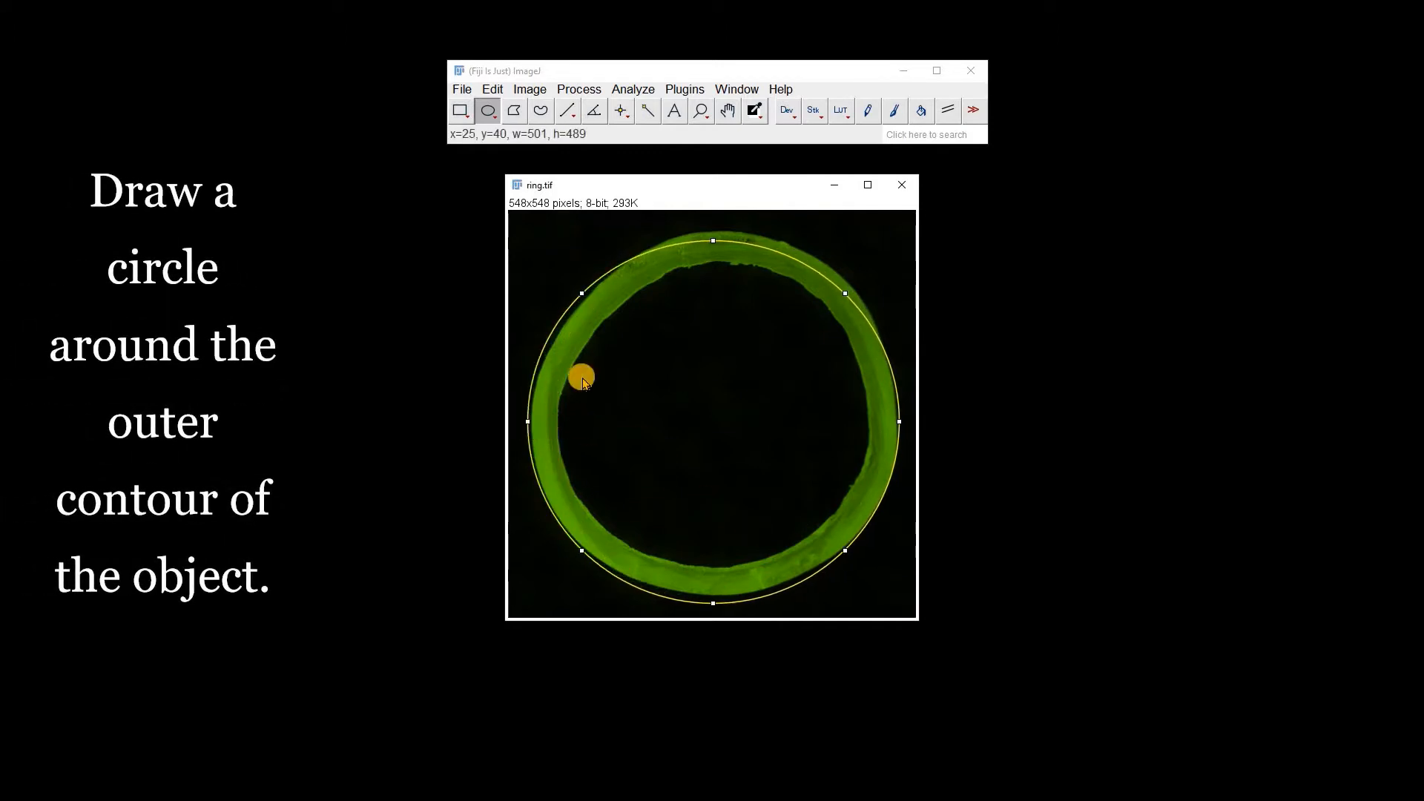
drag(706, 249, 714, 233)
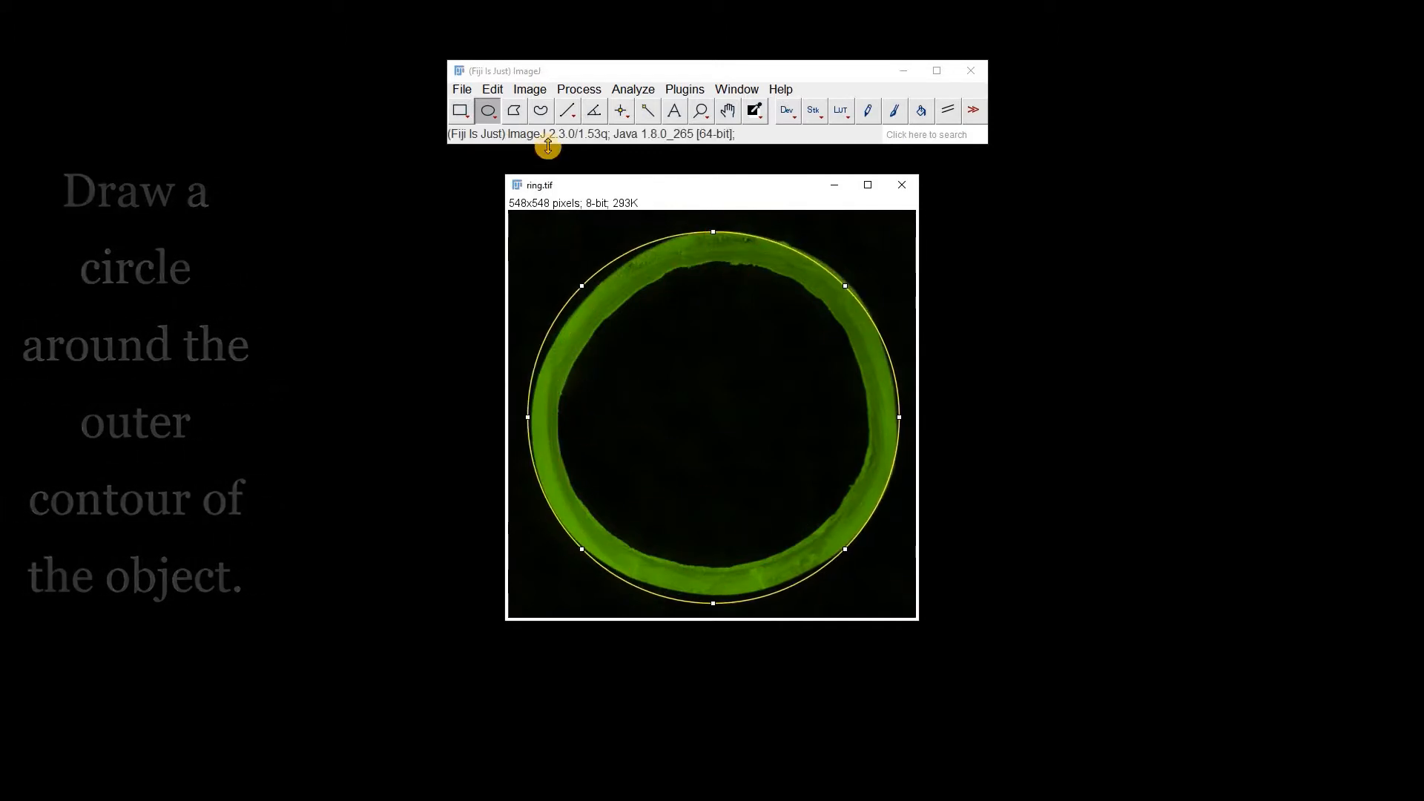
Step: Fit a circle to the oval selection and shift it slightly to align with the ring
click(491, 91)
mouse_move(572, 374)
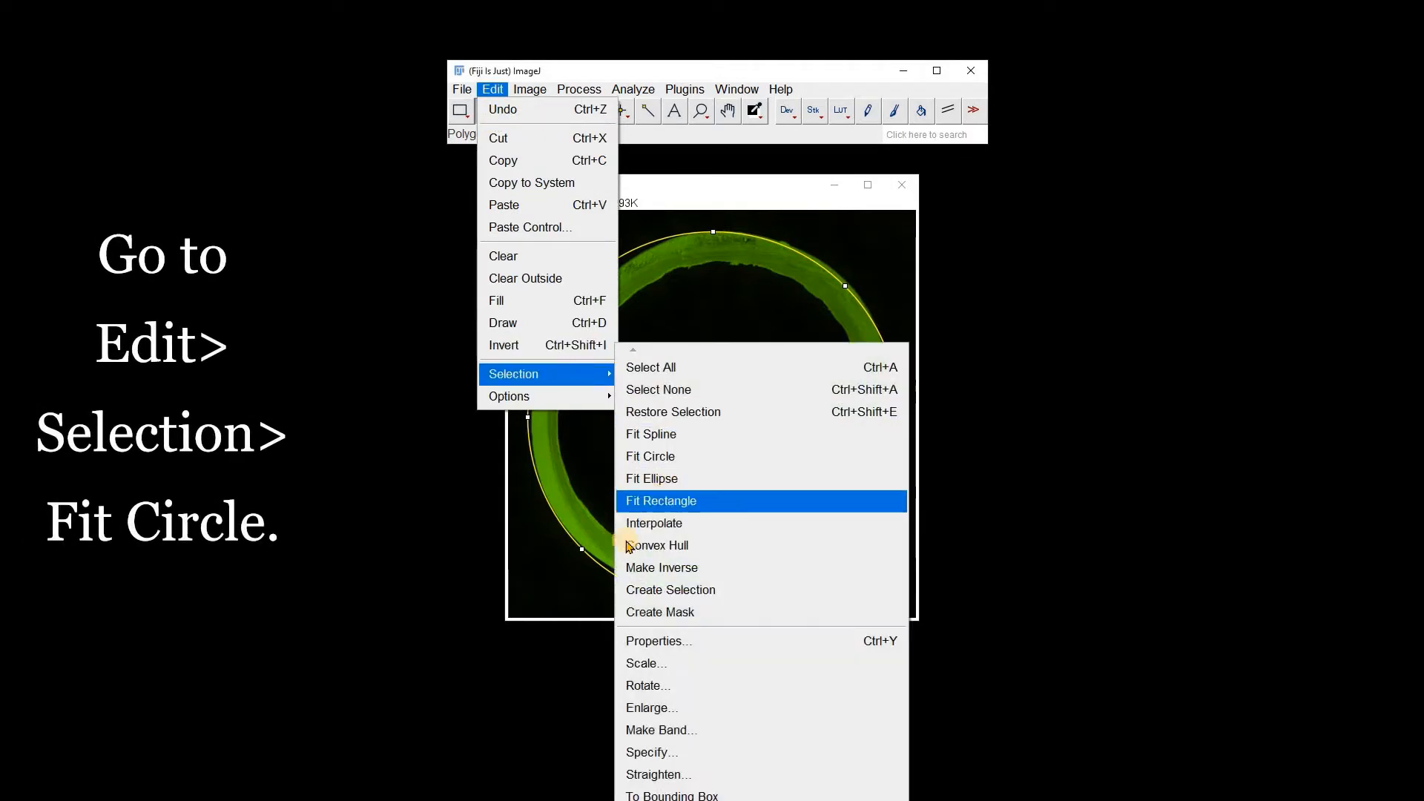
click(705, 456)
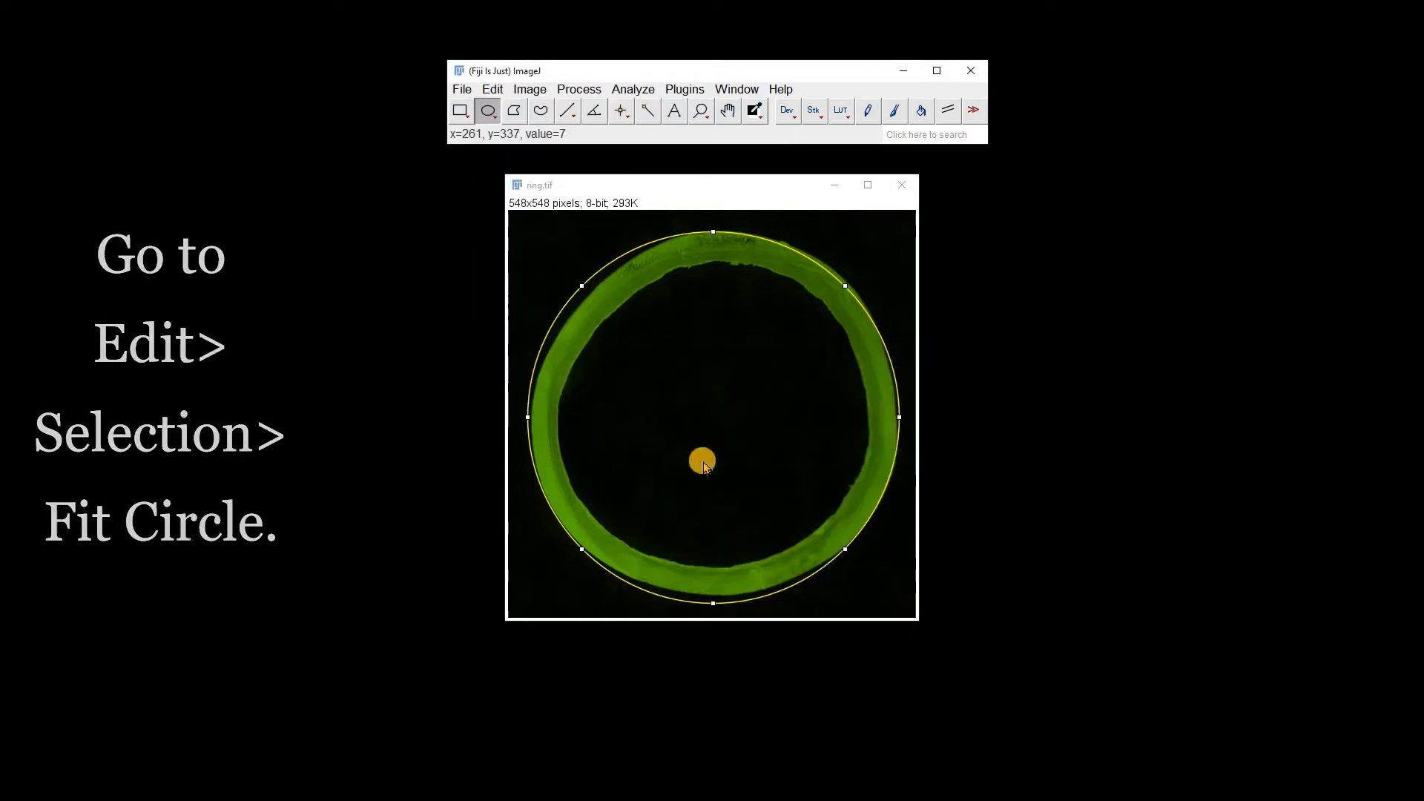
drag(792, 408, 789, 405)
Step: Read the circle selection's centre x and y coordinates with the Specify command, using the Centered option
click(497, 88)
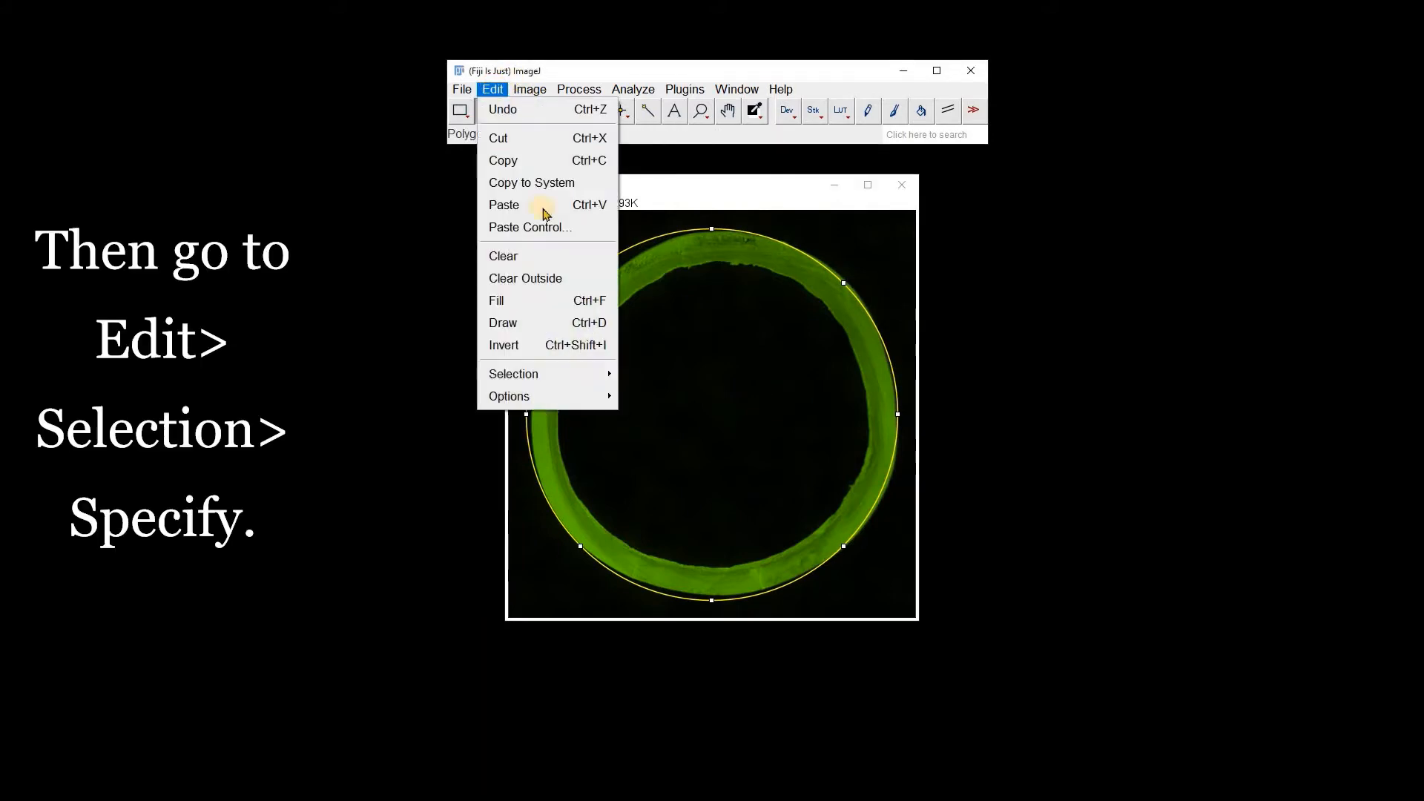
mouse_move(572, 373)
click(651, 753)
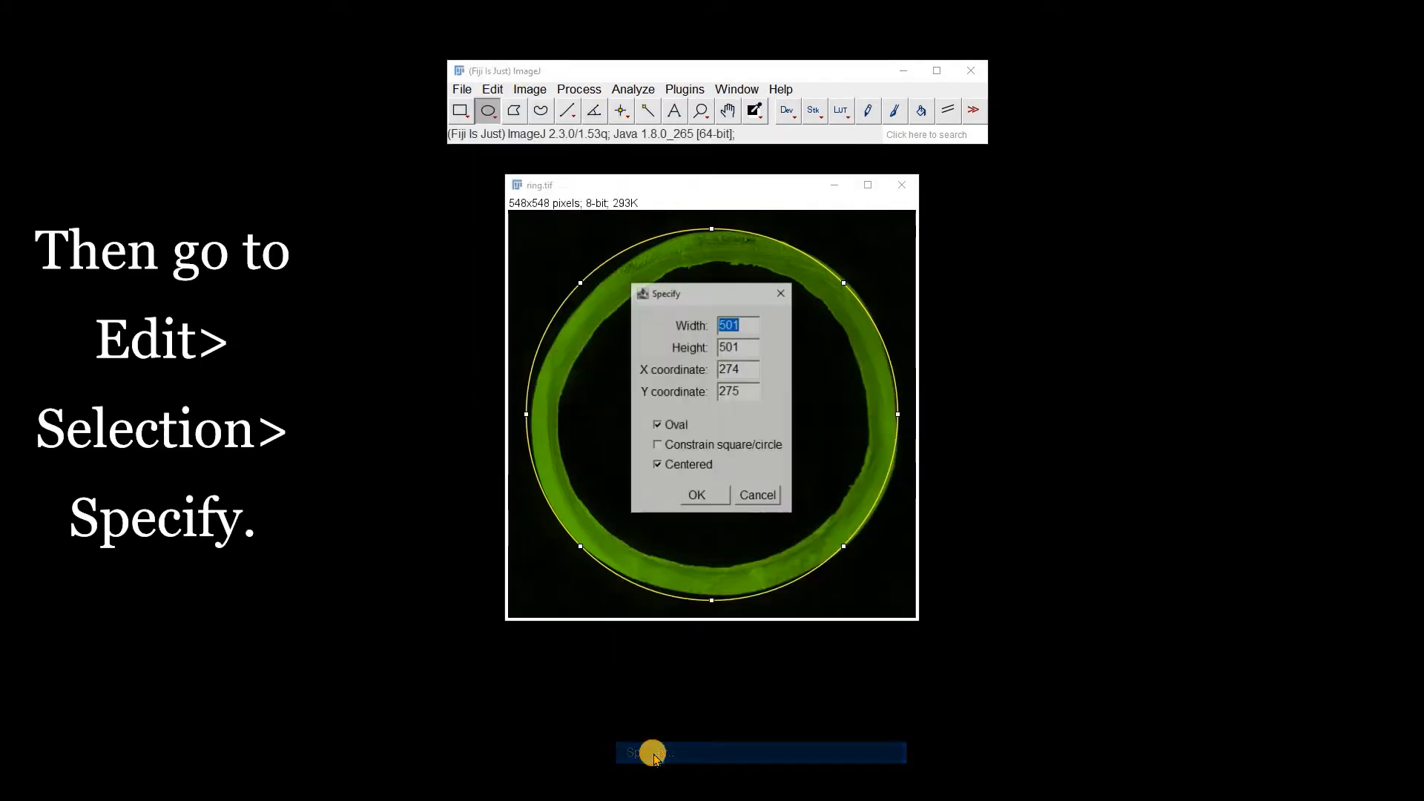
click(657, 465)
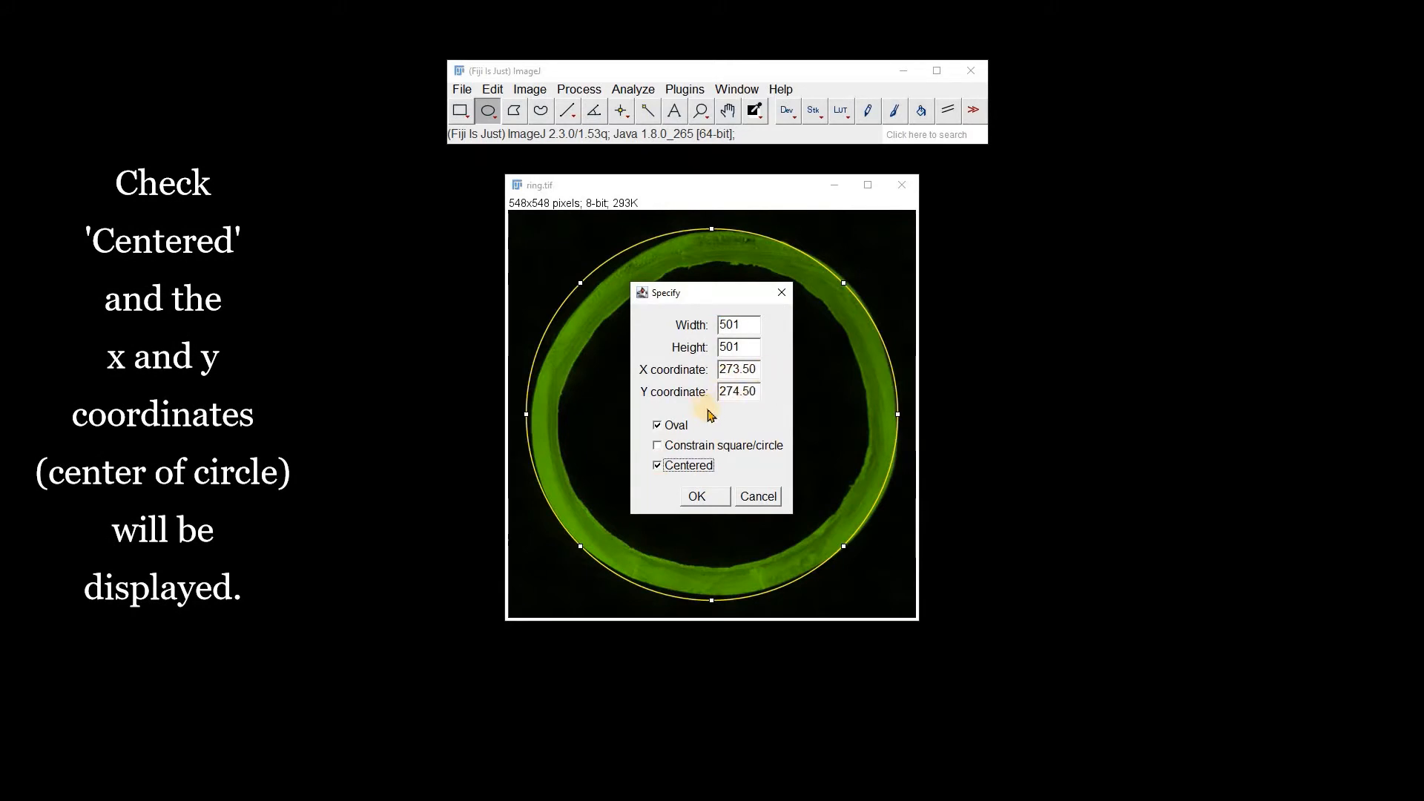
click(696, 497)
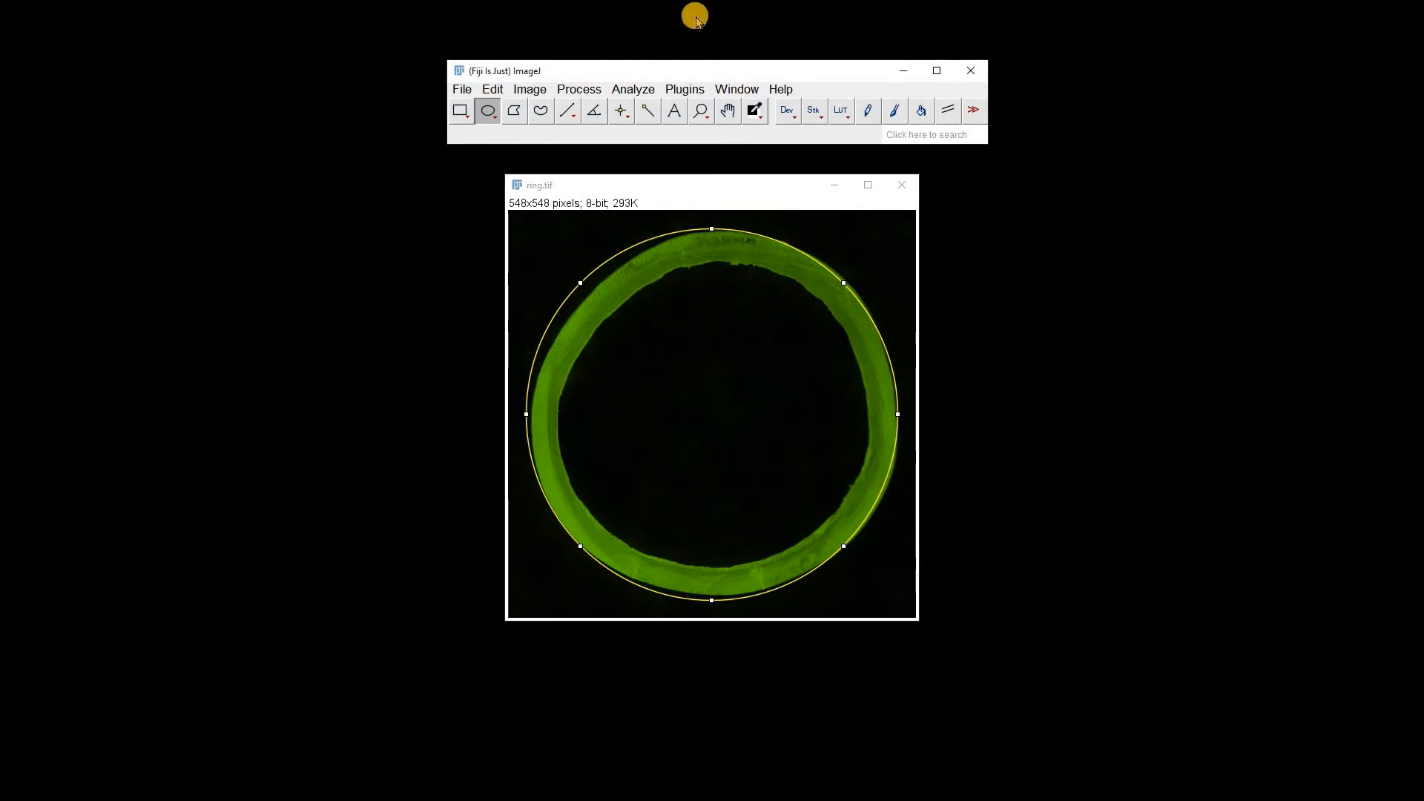
Step: Run Polar Transformer on ring.tif with the Polar method over 360 degrees, using the fitted circle's centre coordinates, with x set to 273.50
click(687, 89)
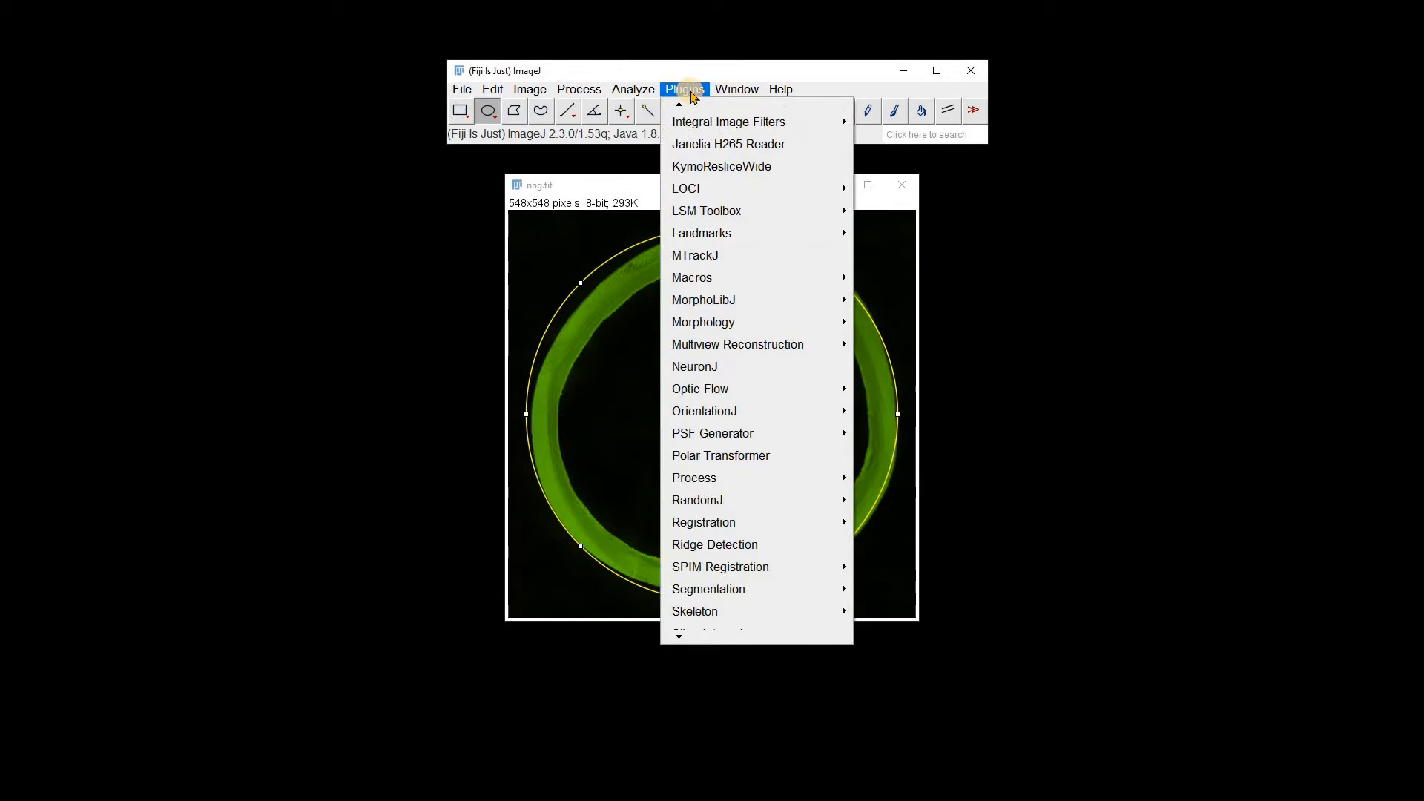
click(693, 455)
click(820, 349)
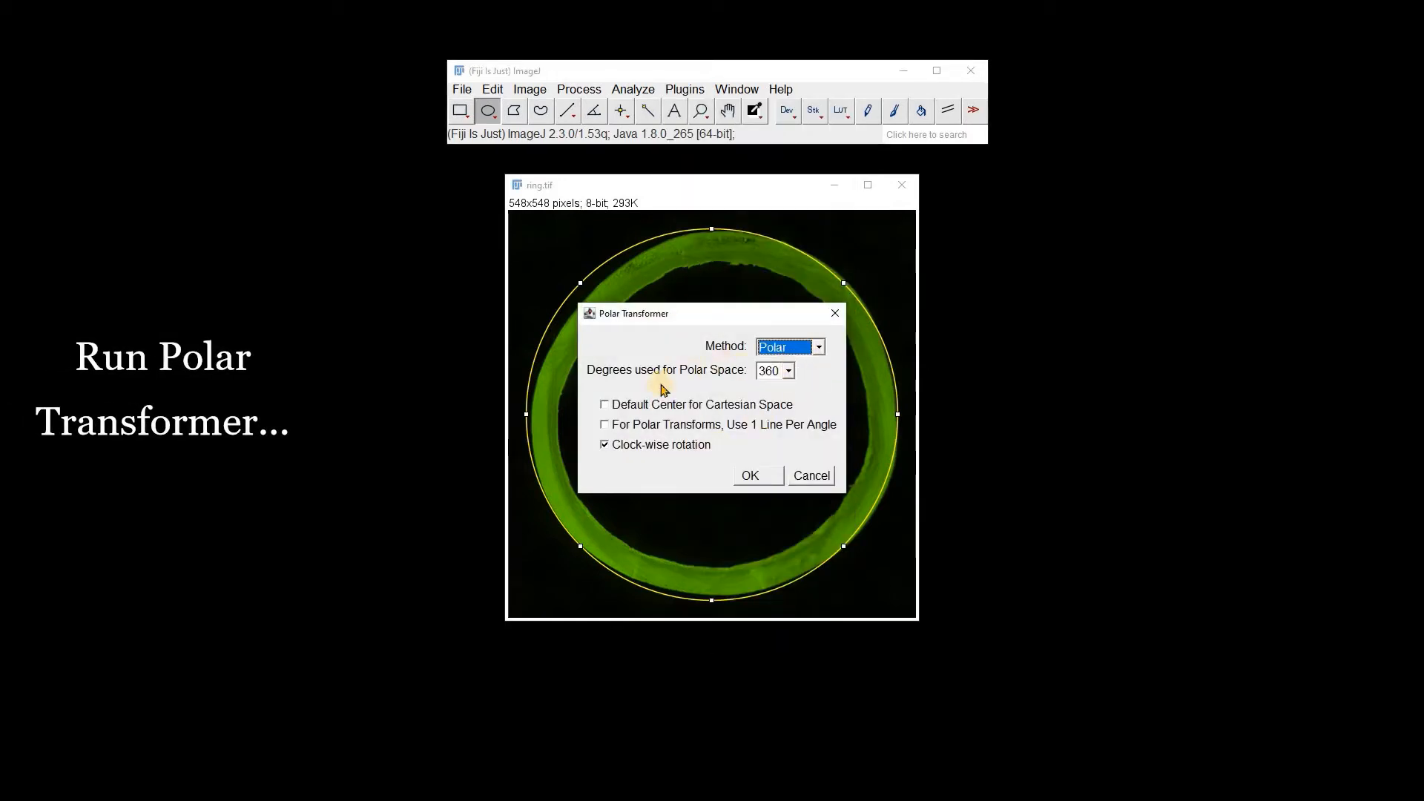
click(747, 479)
click(751, 429)
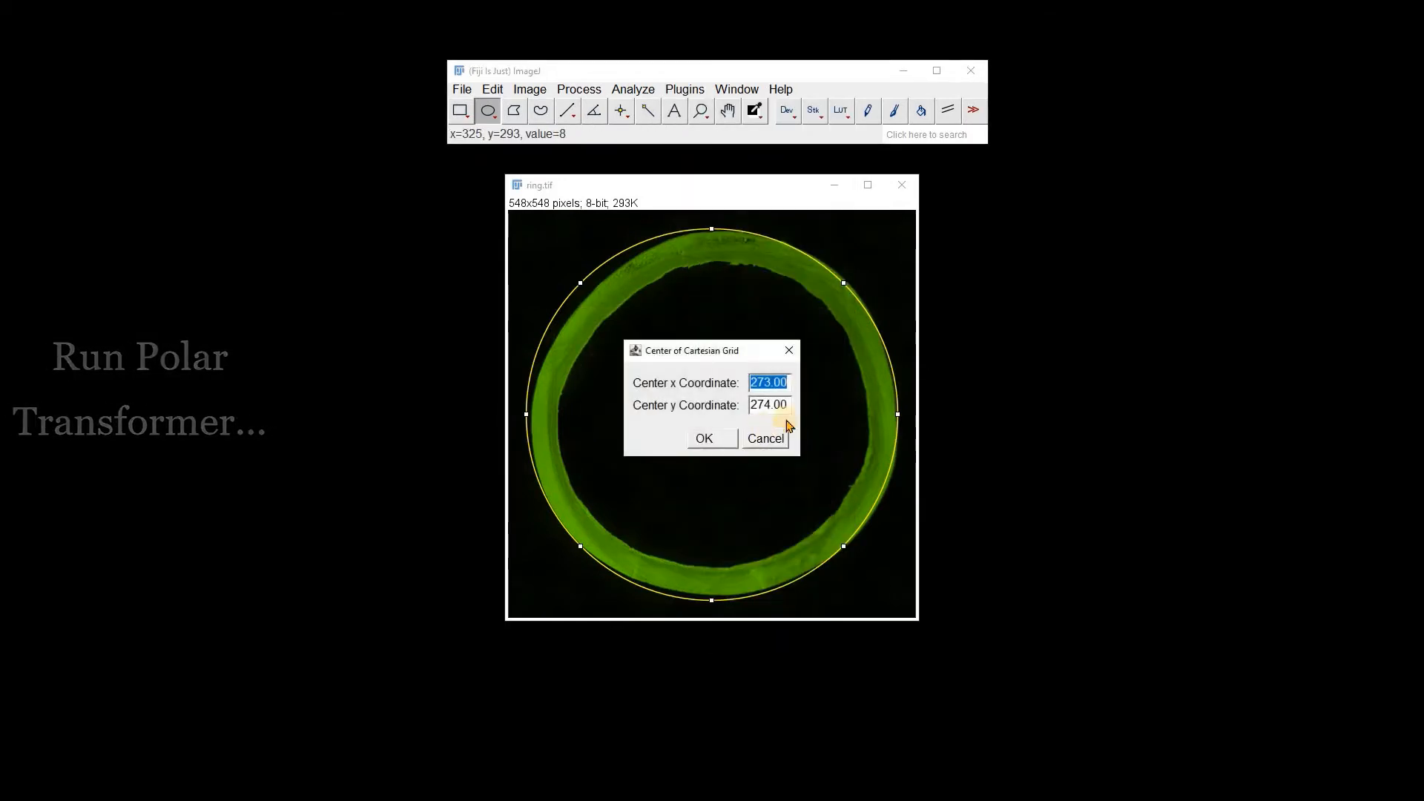
click(784, 386)
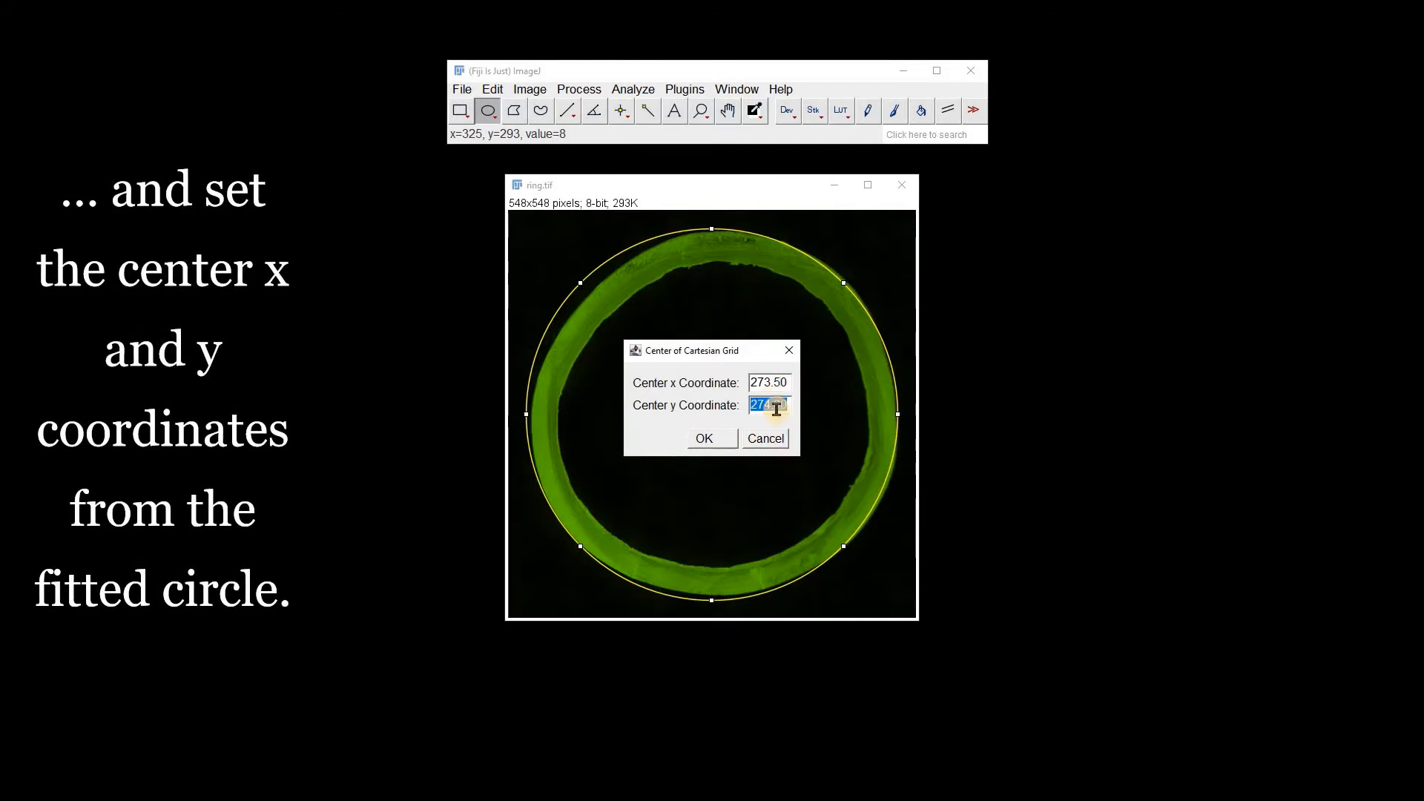
text(5)
click(730, 439)
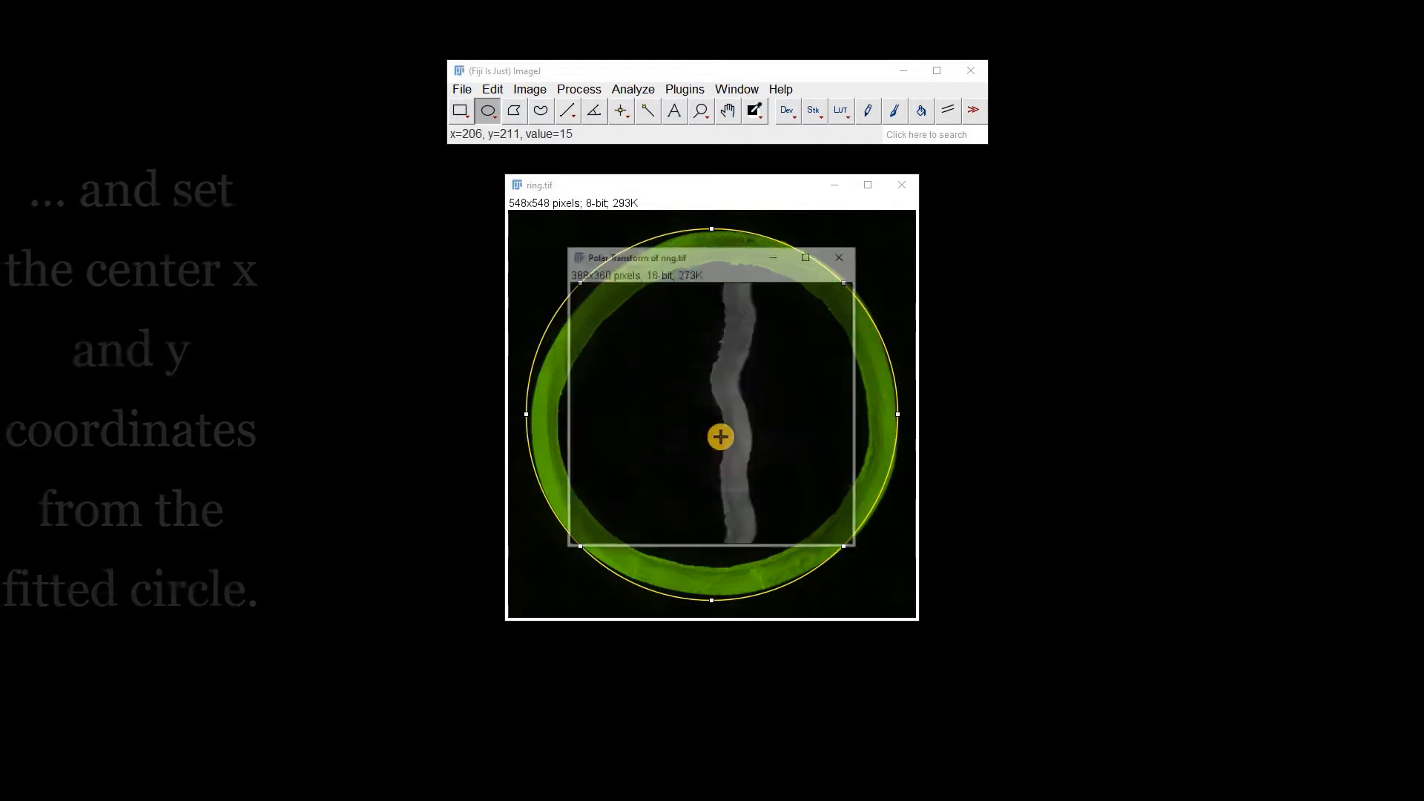
Step: Place the polar transform's window beside ring.tif and apply the biop-SpringGreen LUT to the transform
drag(699, 257, 1095, 245)
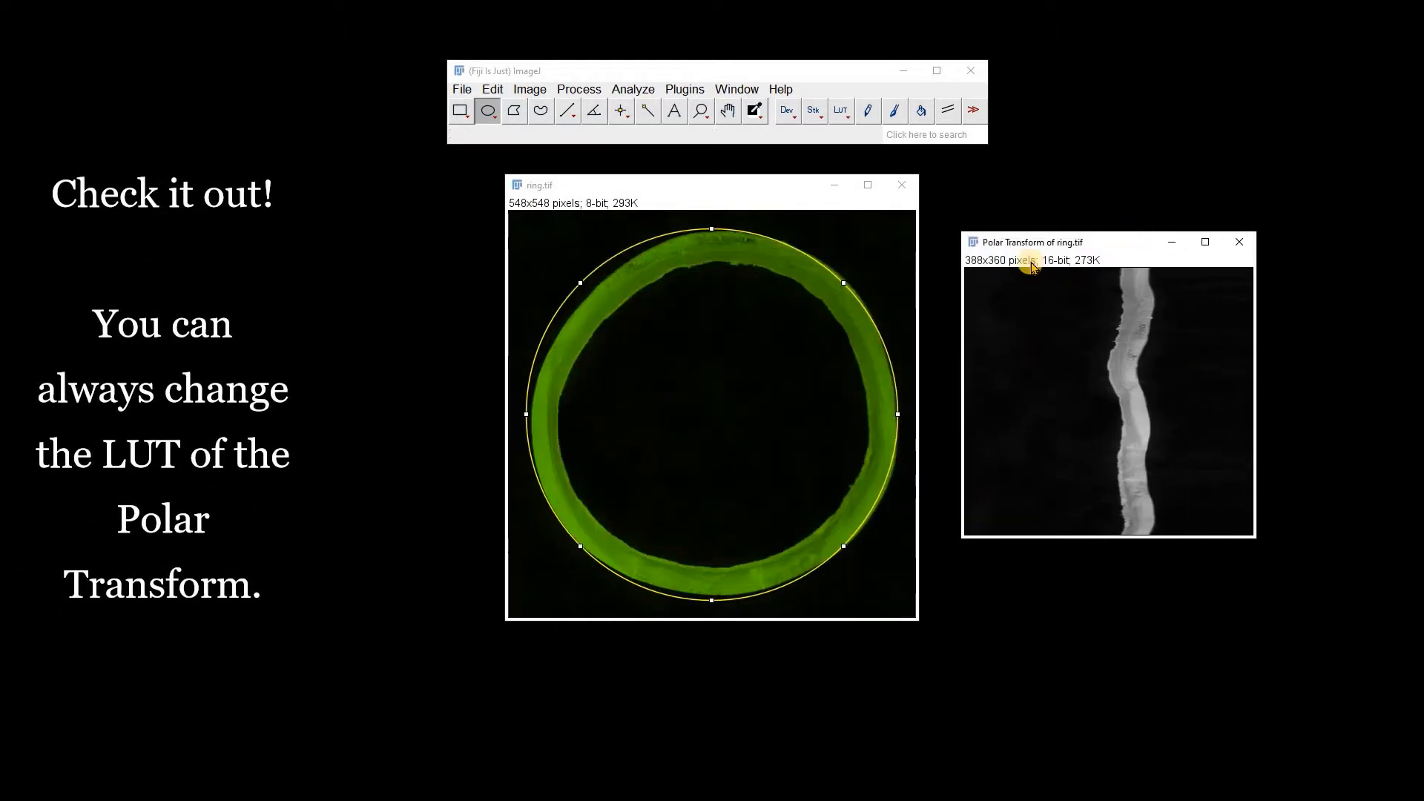
click(845, 112)
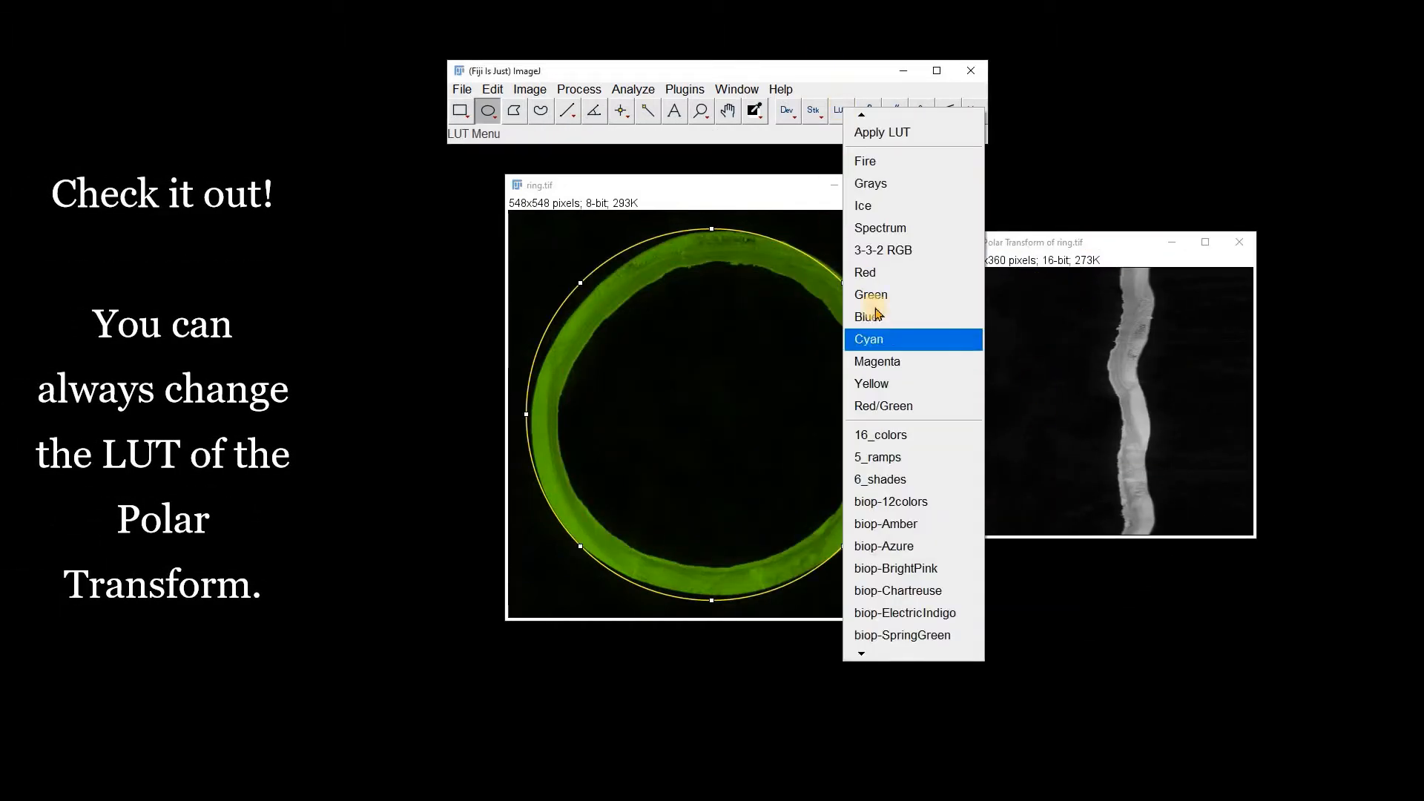
click(920, 636)
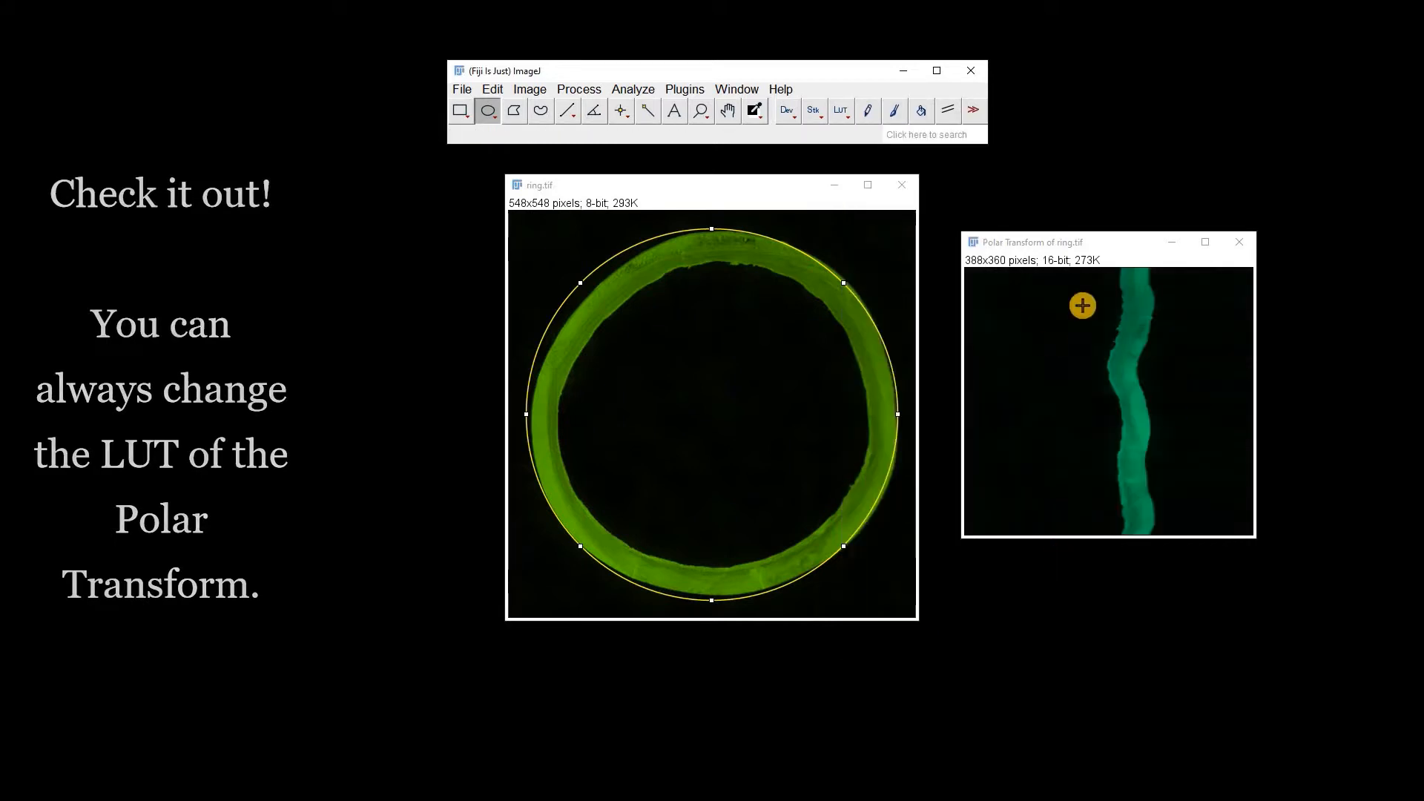
Step: Select the whole polar transform of ring.tif and plot its mean intensity profile along the vertical (angle) axis
click(1119, 241)
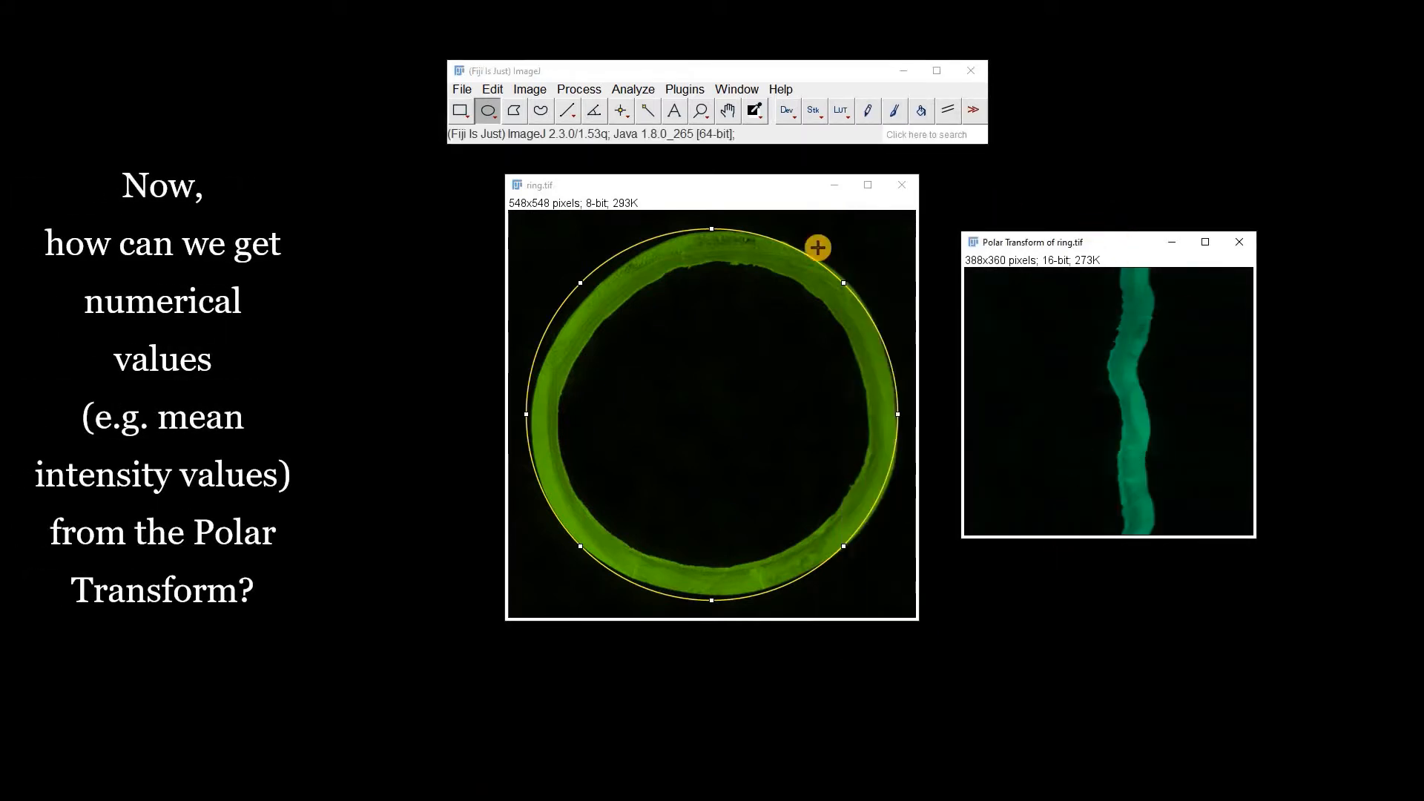
click(491, 89)
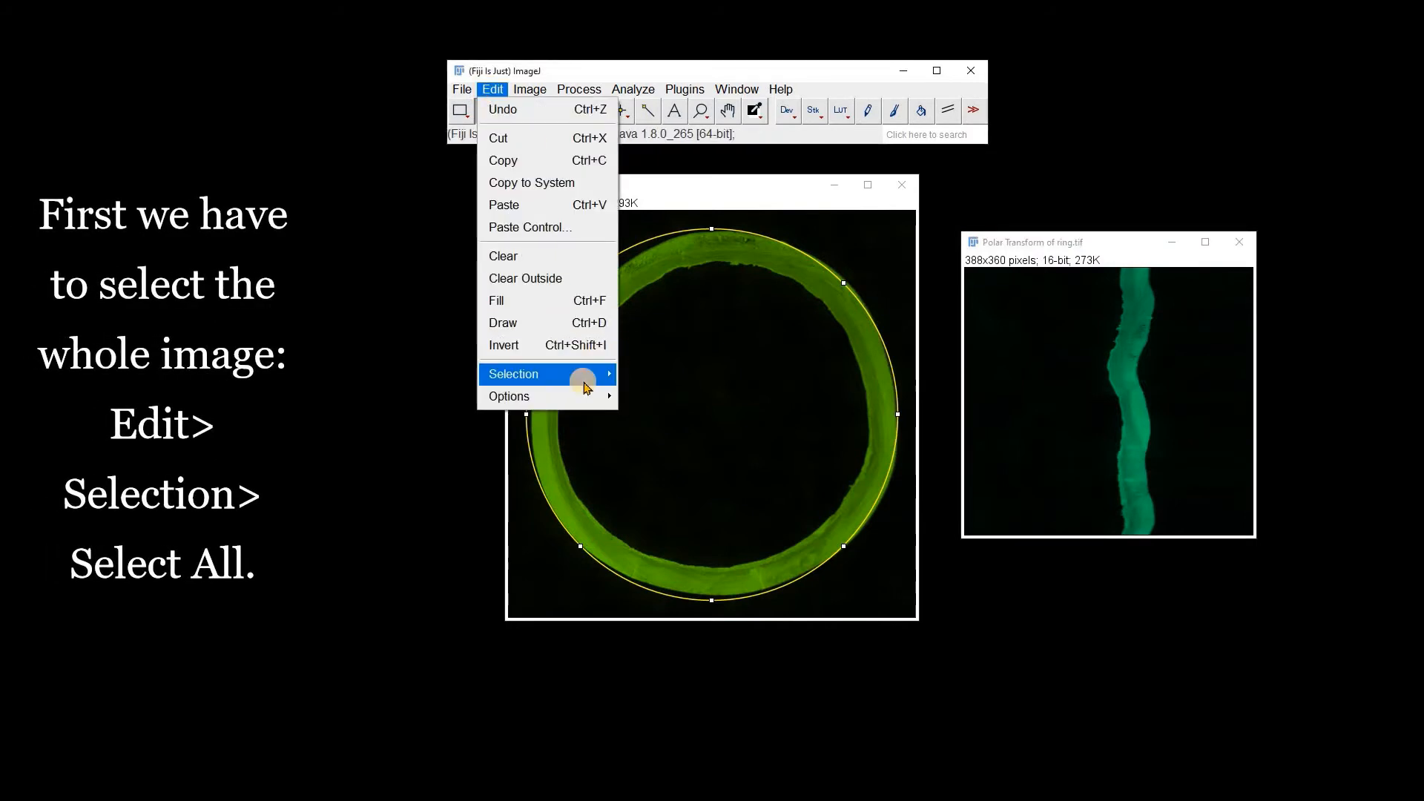
mouse_move(588, 375)
click(657, 368)
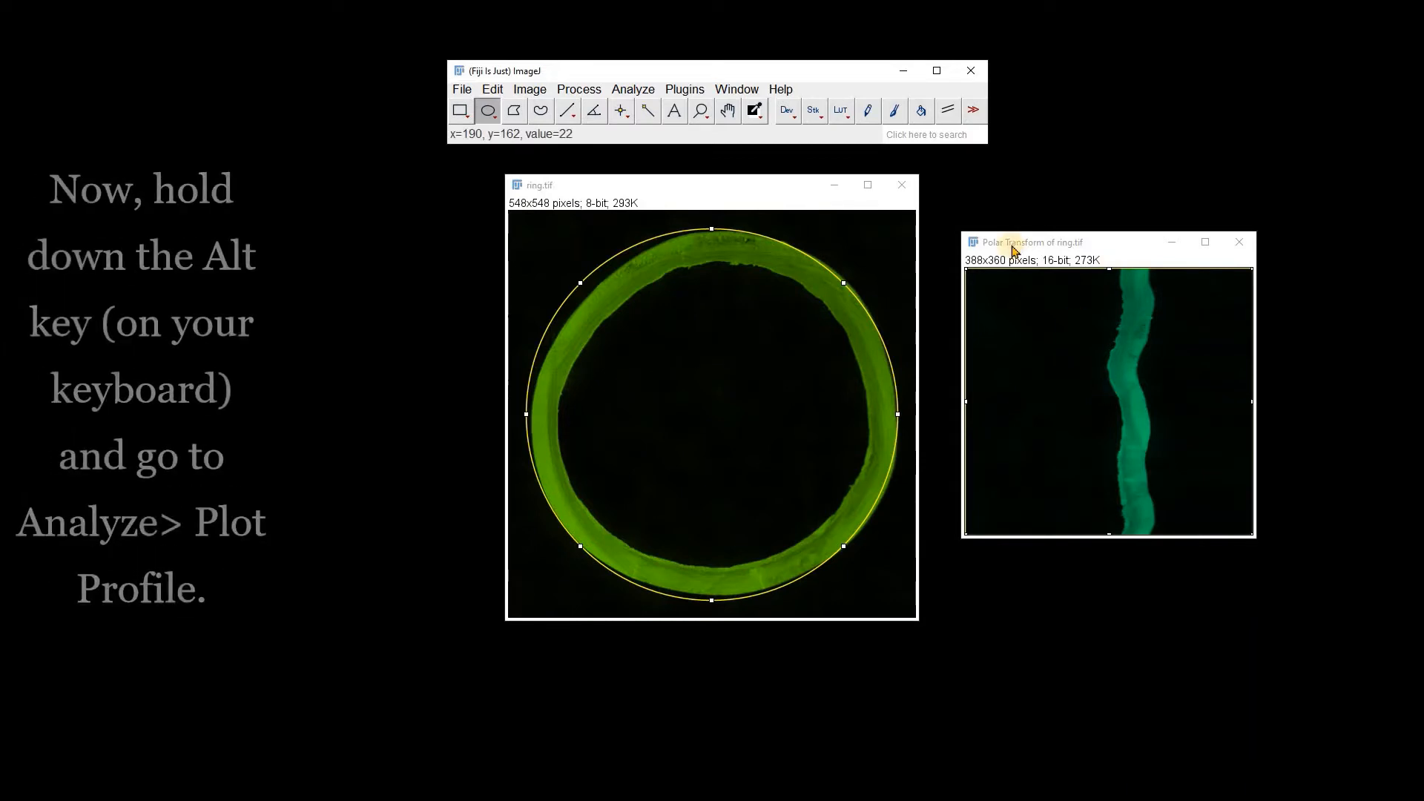
click(639, 90)
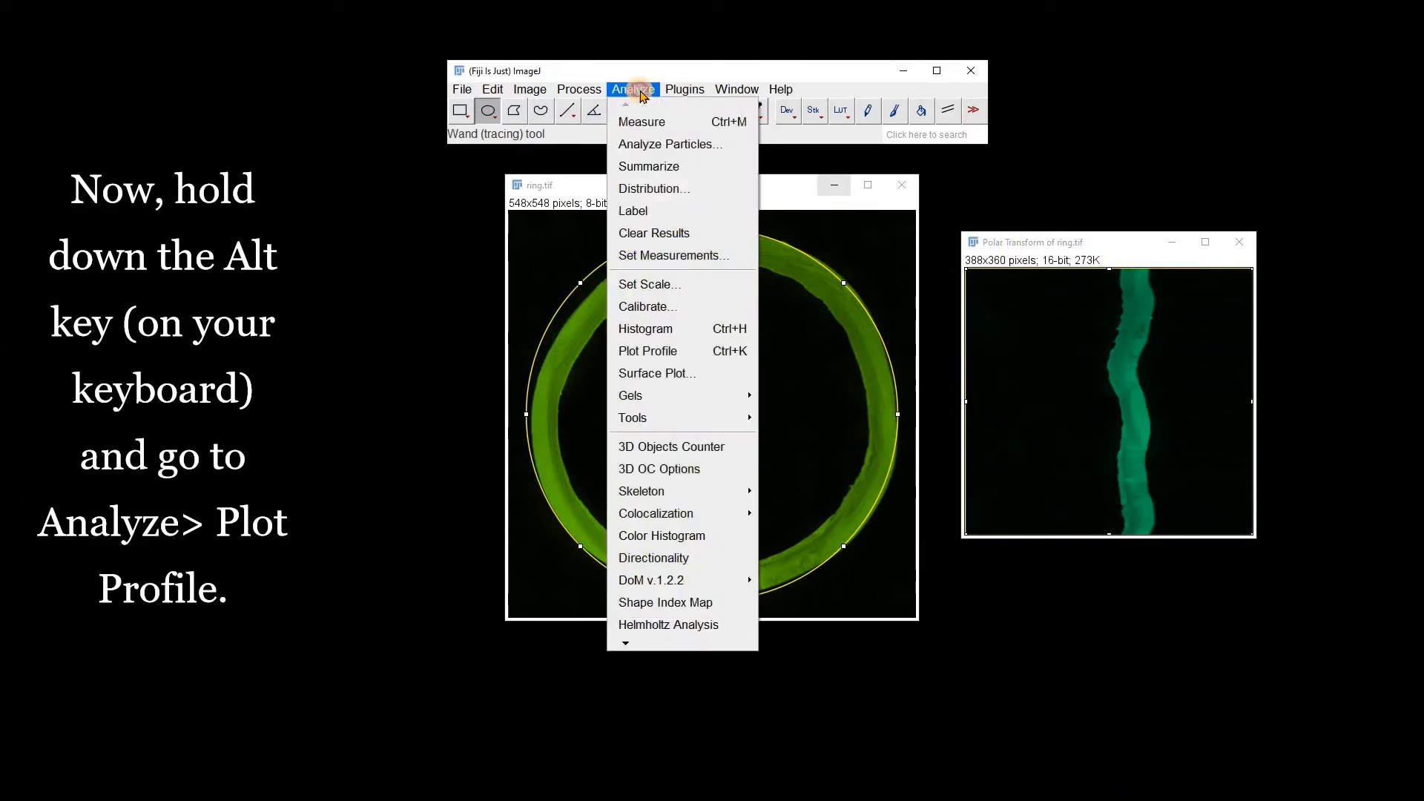
alt+click(693, 345)
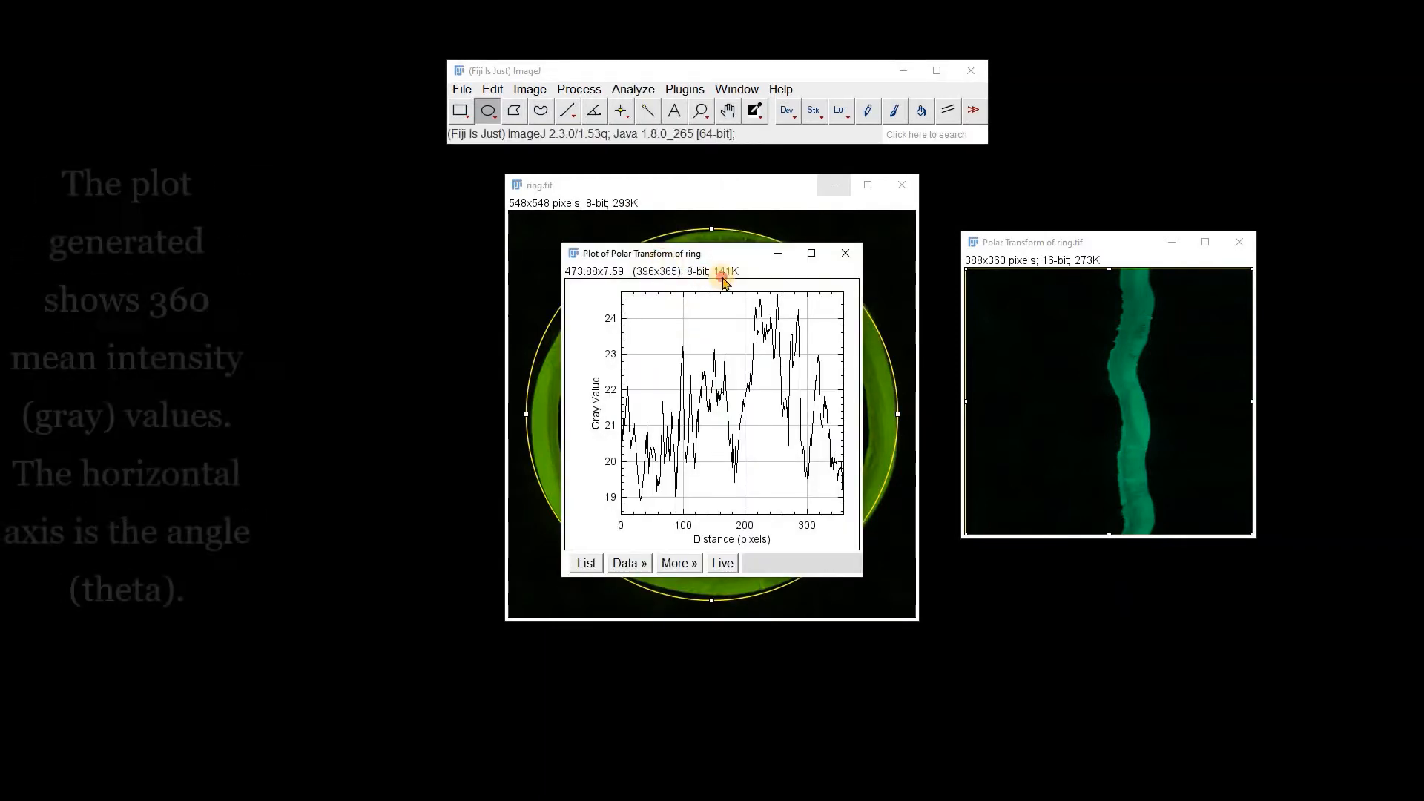
Step: List the actual values of the profile plot and look through the table from the first to the last row
drag(636, 253, 671, 205)
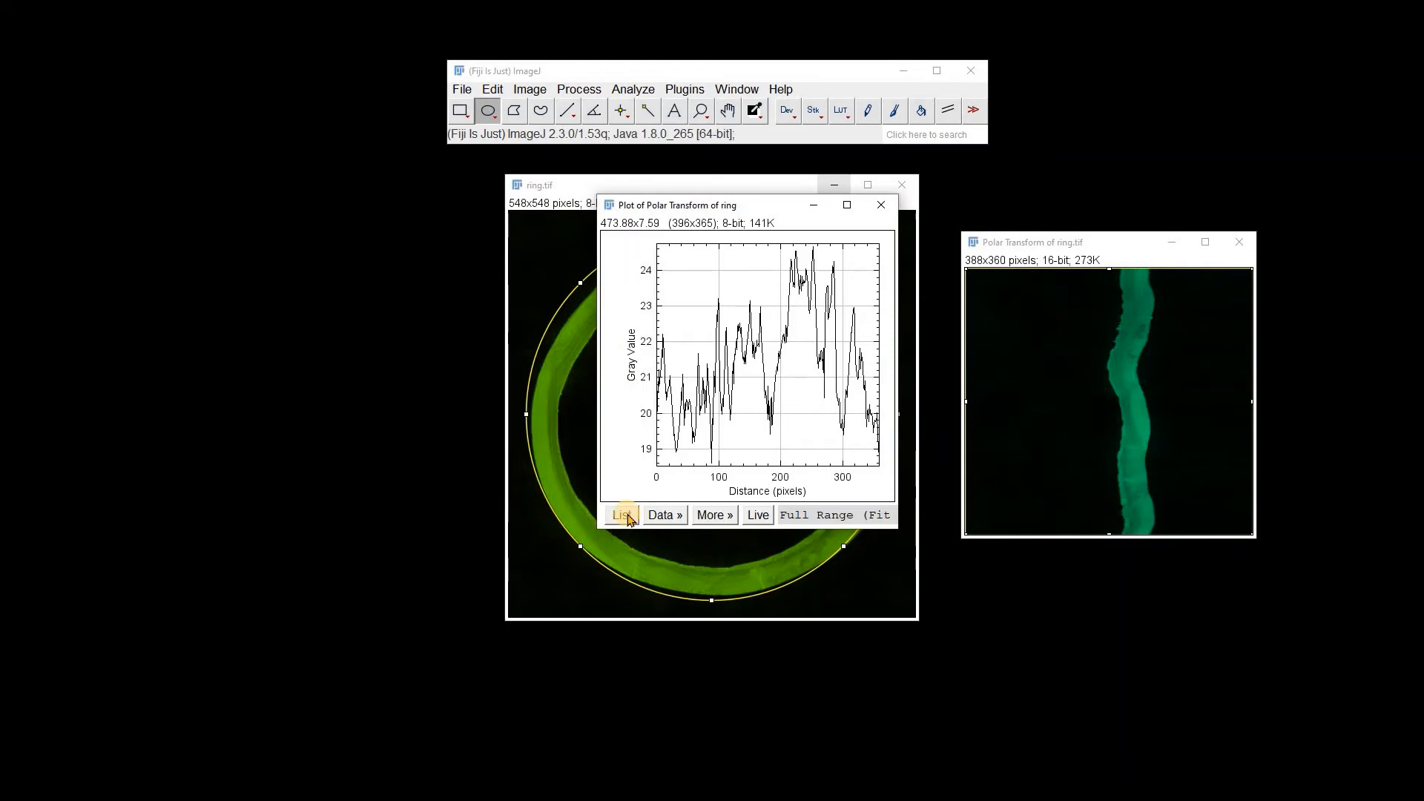
click(625, 516)
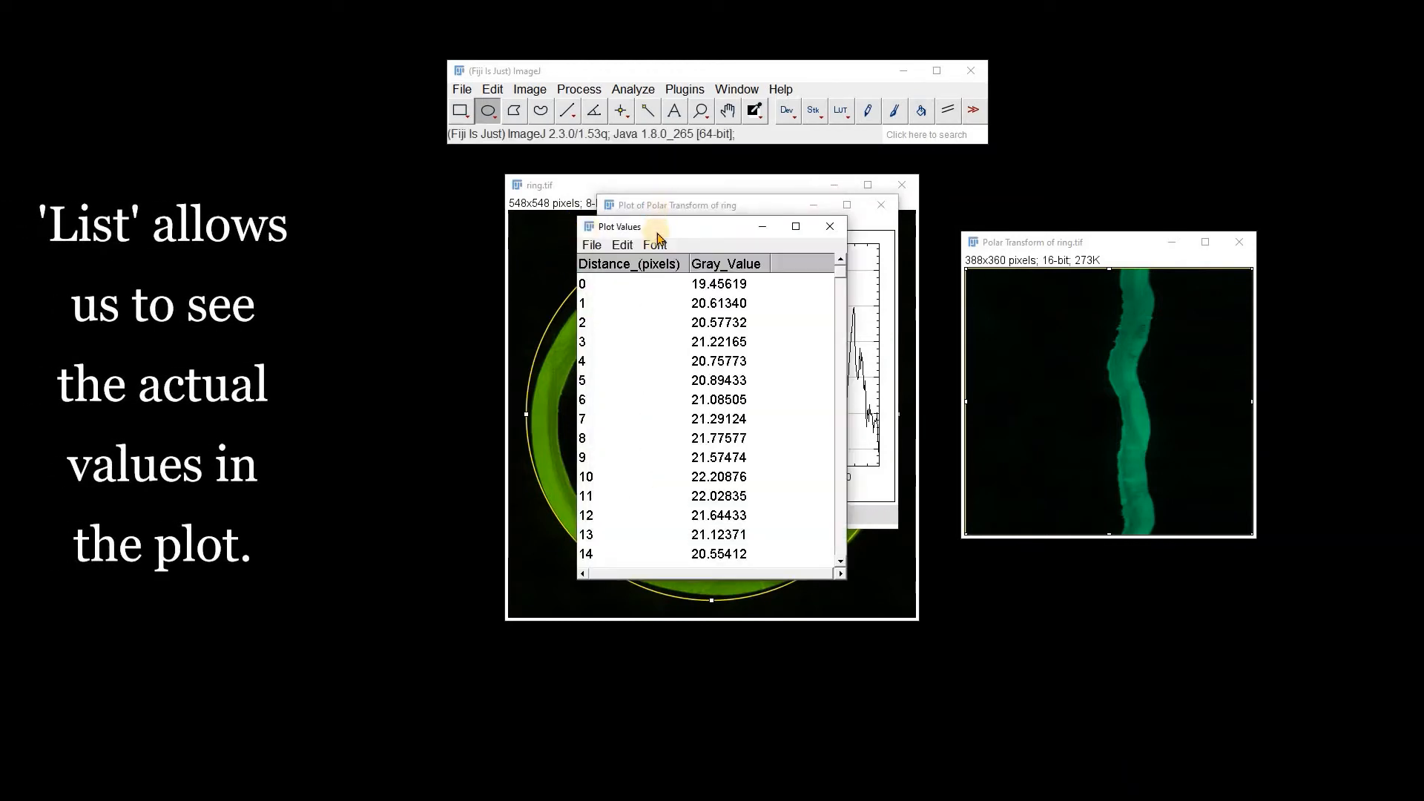
drag(657, 236, 785, 224)
drag(933, 261, 936, 555)
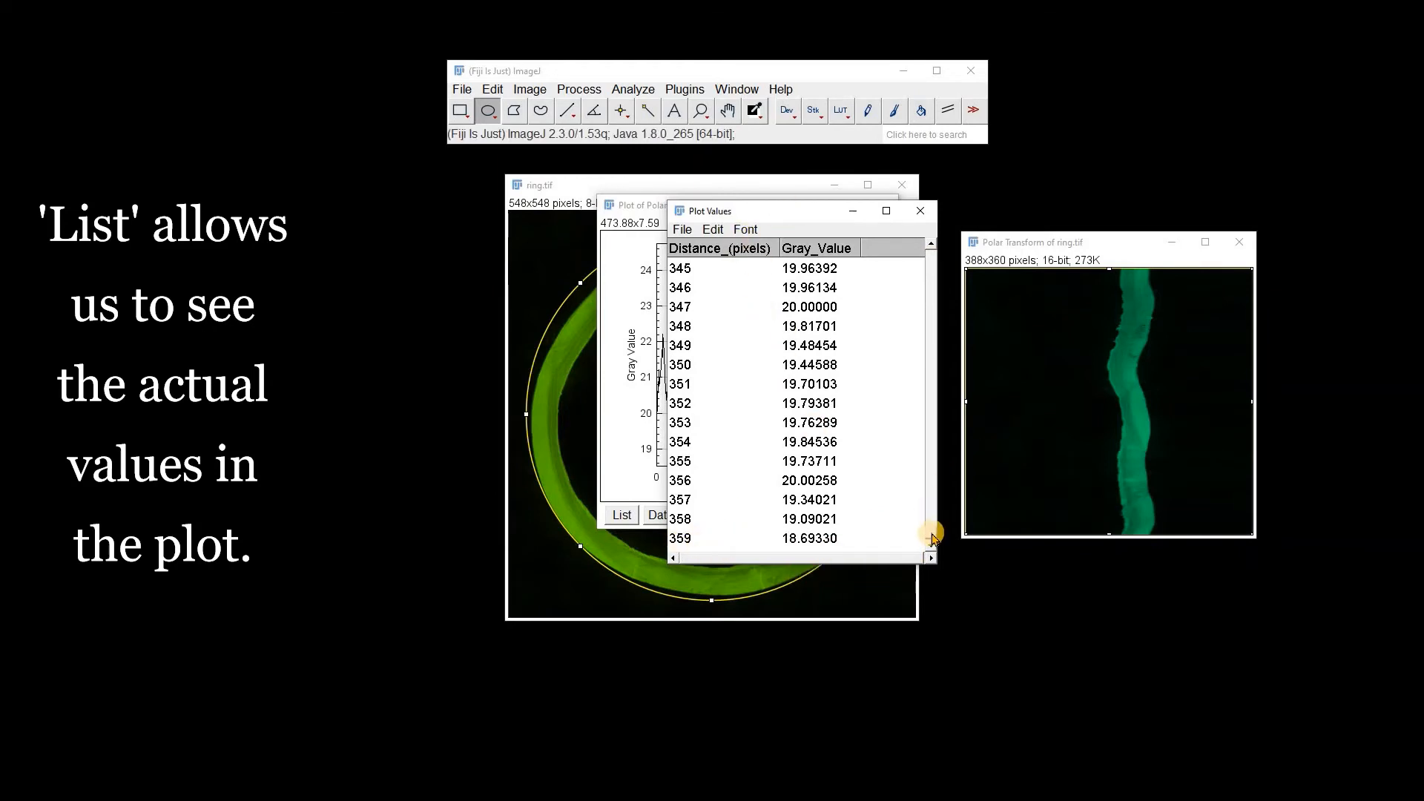
drag(934, 536, 947, 242)
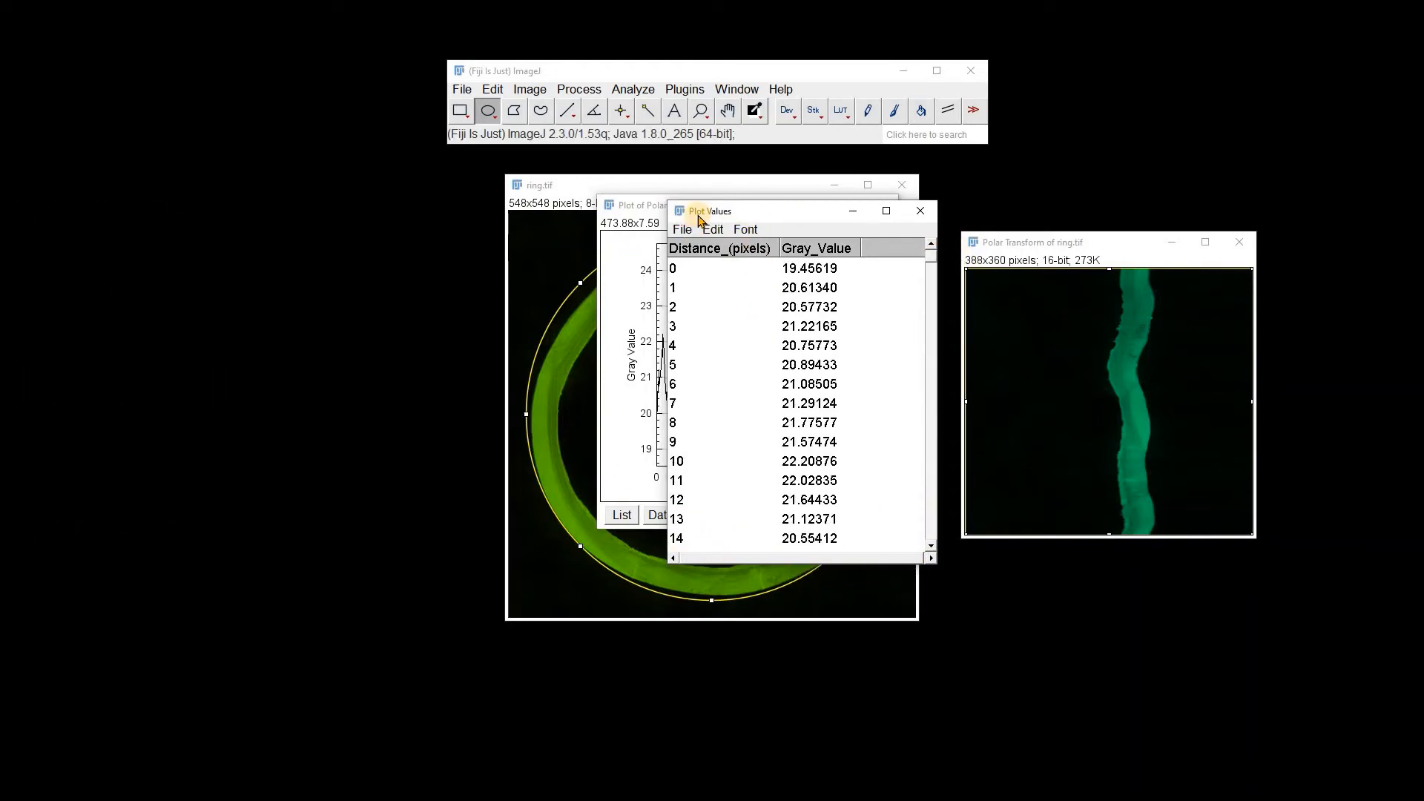
Step: Select all rows in the plot values table, and finish by closing the table and its plot
click(679, 230)
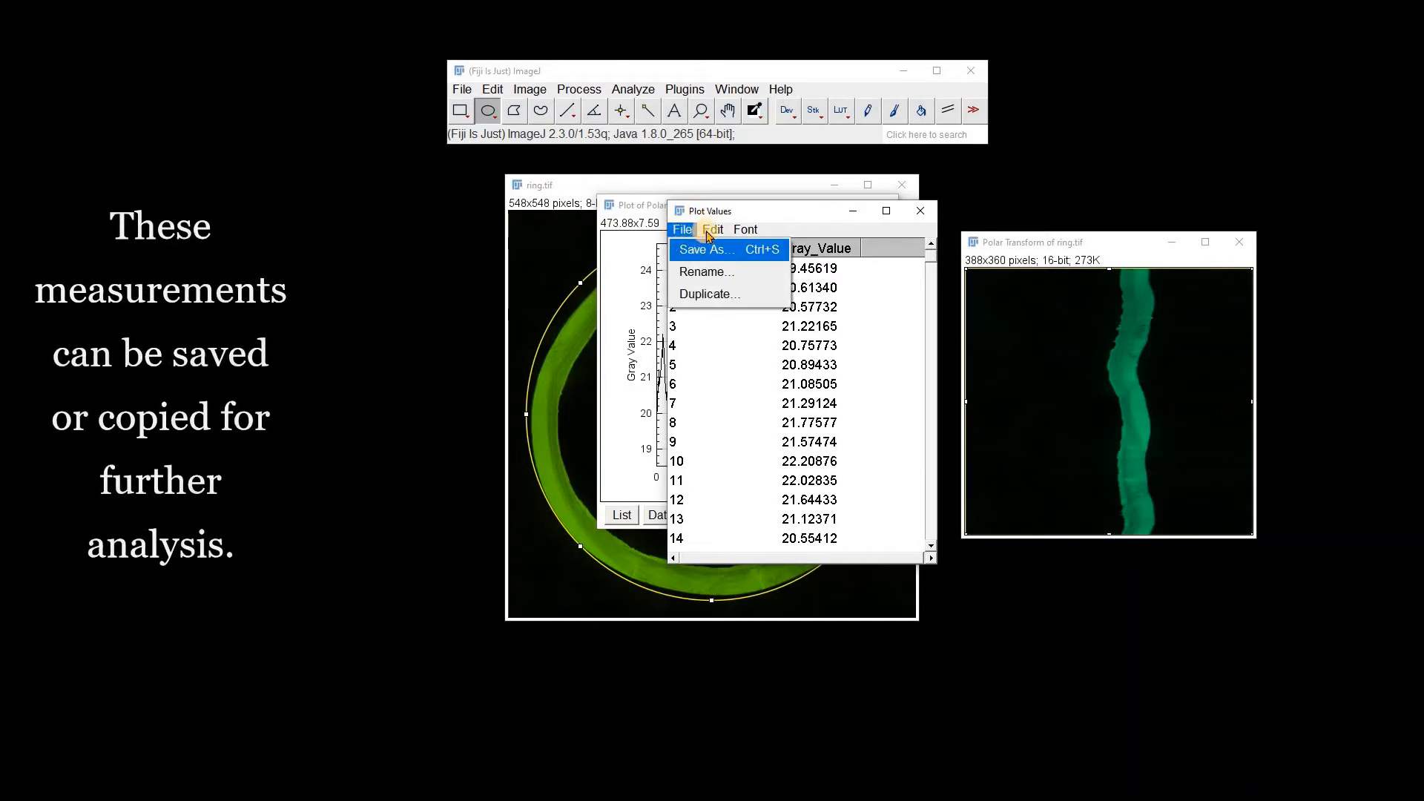
mouse_move(713, 229)
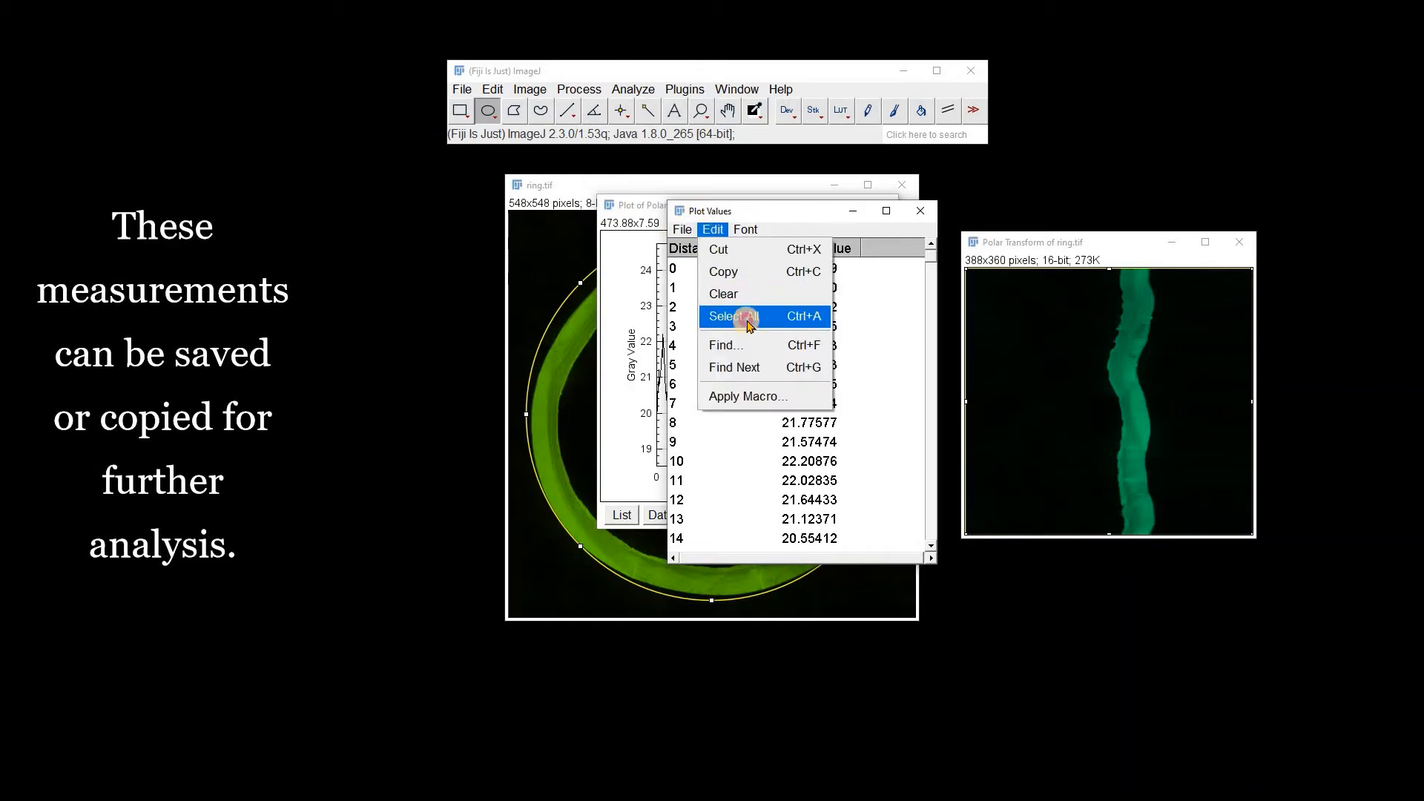
click(749, 324)
right_click(747, 324)
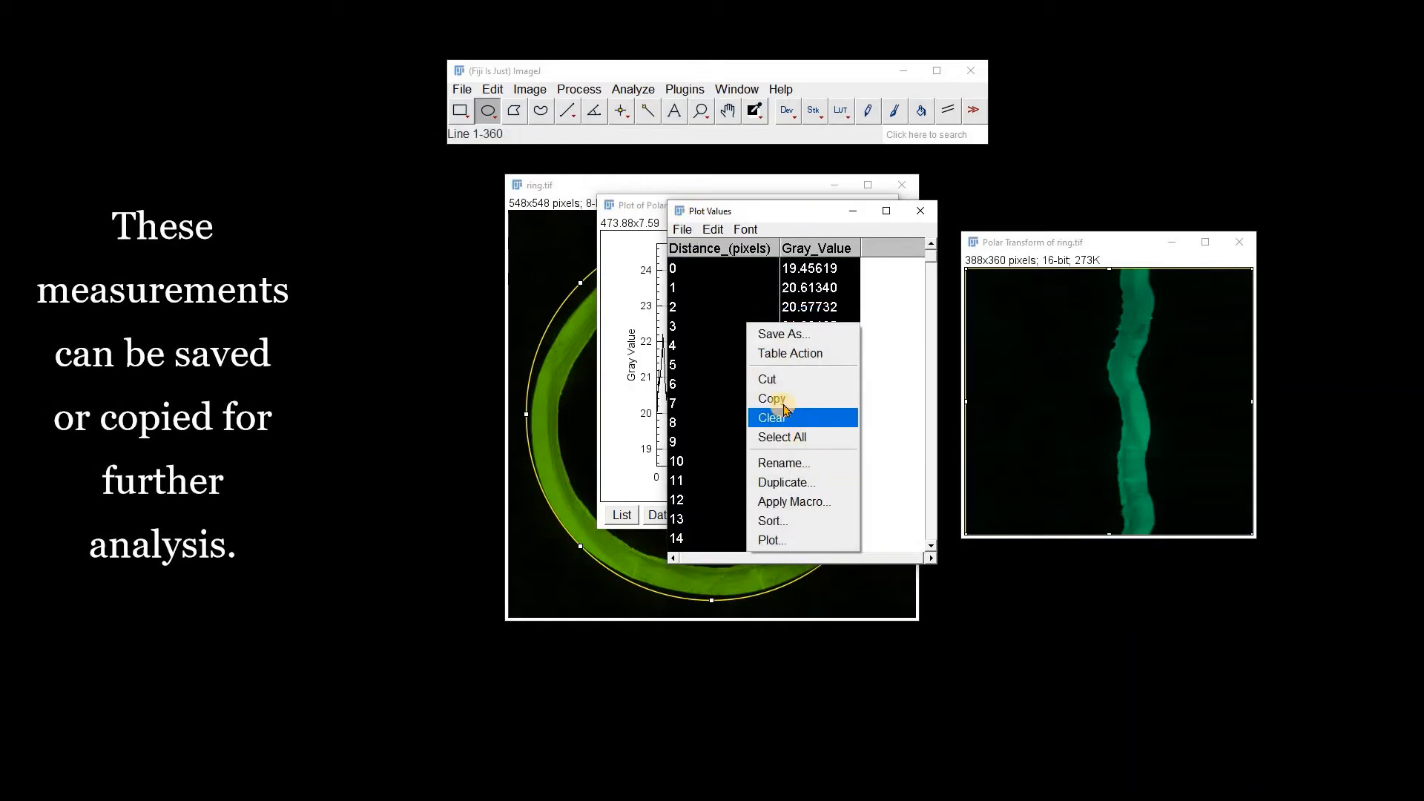
click(872, 331)
click(921, 211)
click(887, 206)
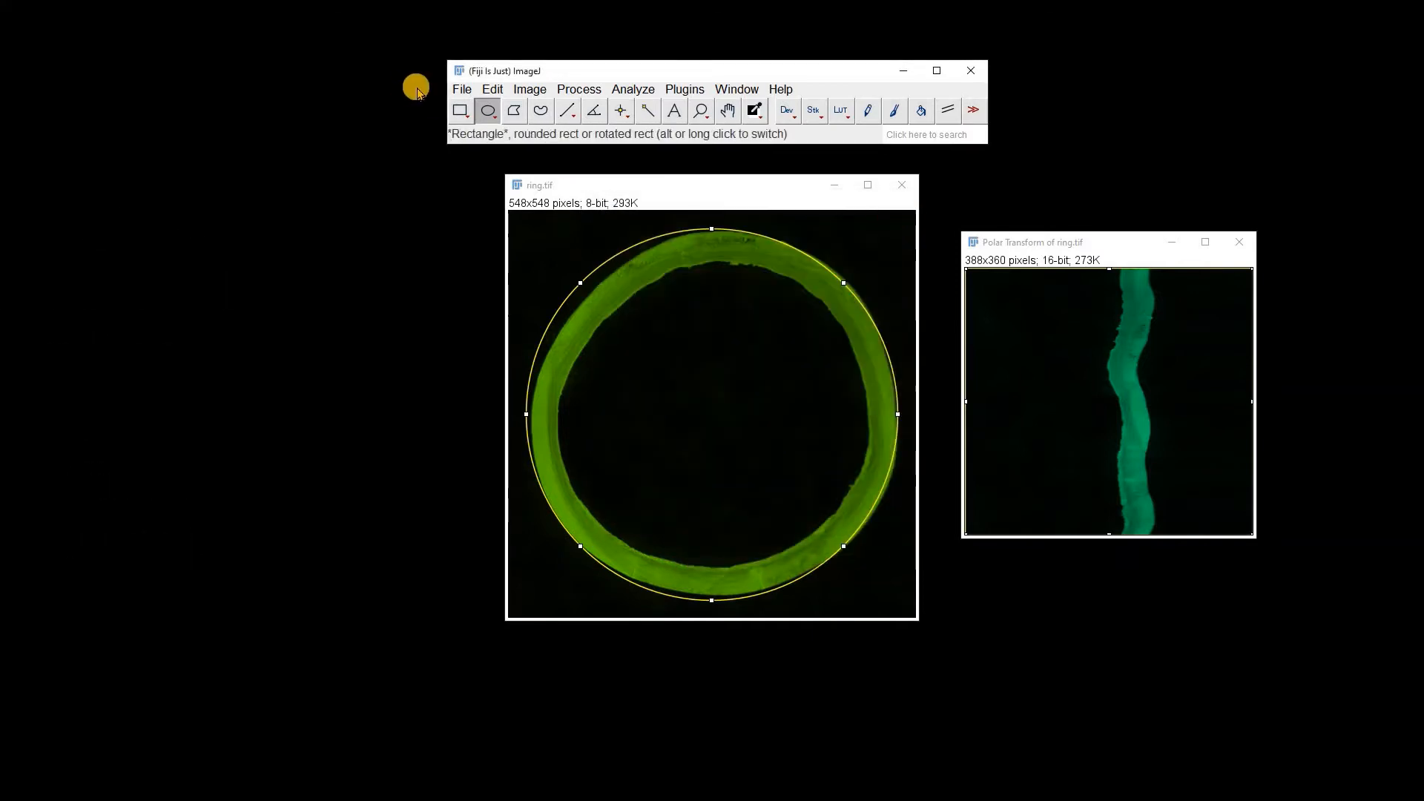
Step: Open the RGB eye image and mark the centre of the eye with the point tool
click(462, 89)
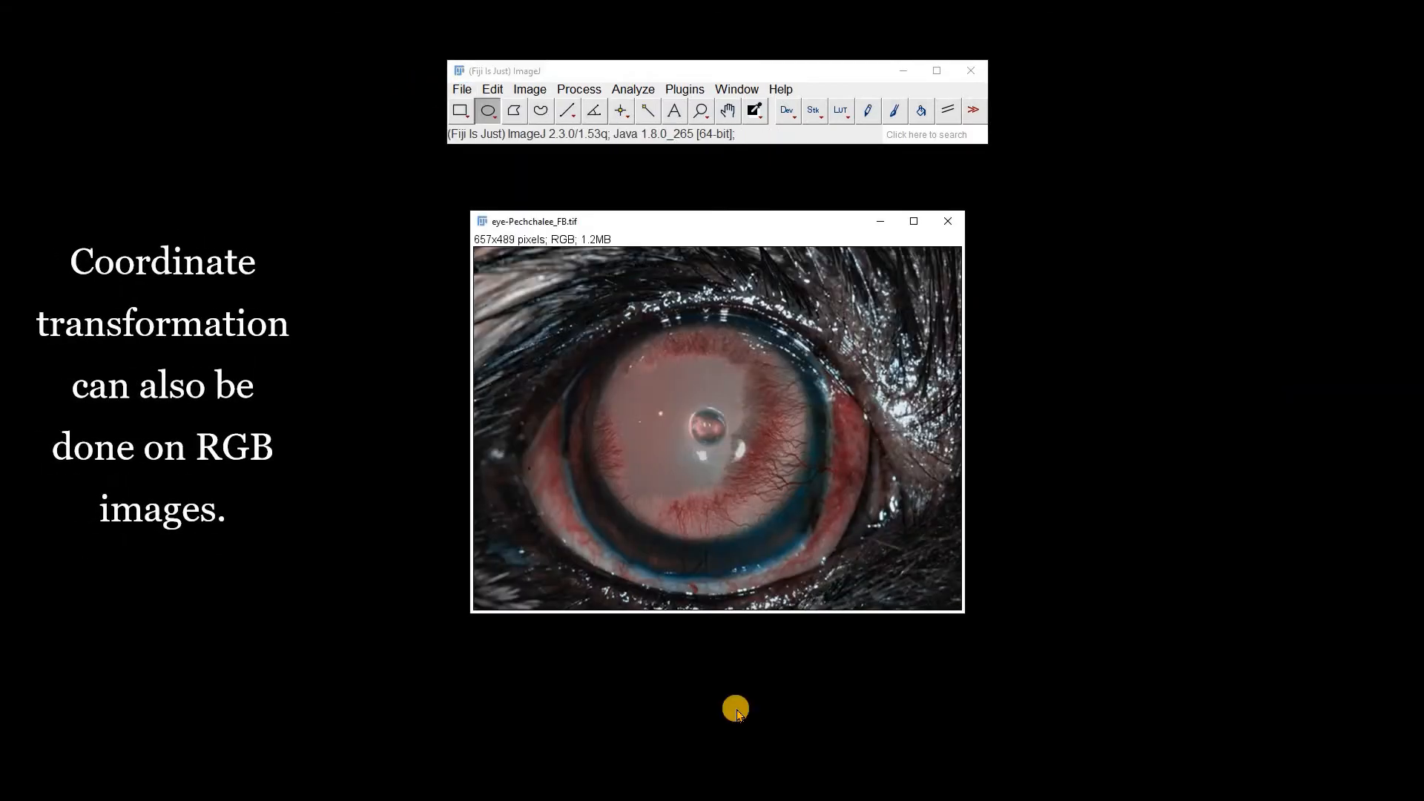
click(621, 112)
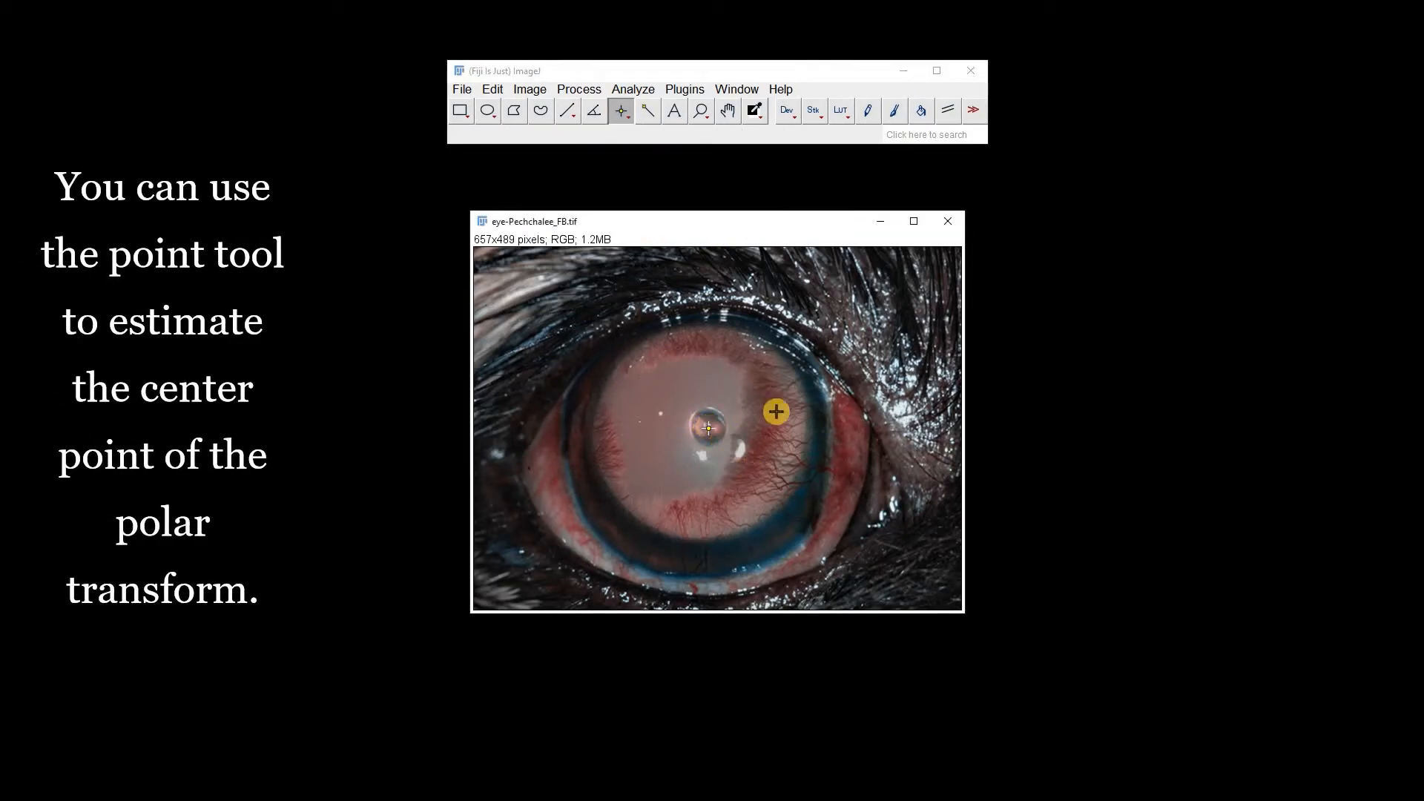
Step: Run Polar Transformer on the eye image over 360 degrees with 360 lines and centre 316, 244, and place the result beside it
click(680, 89)
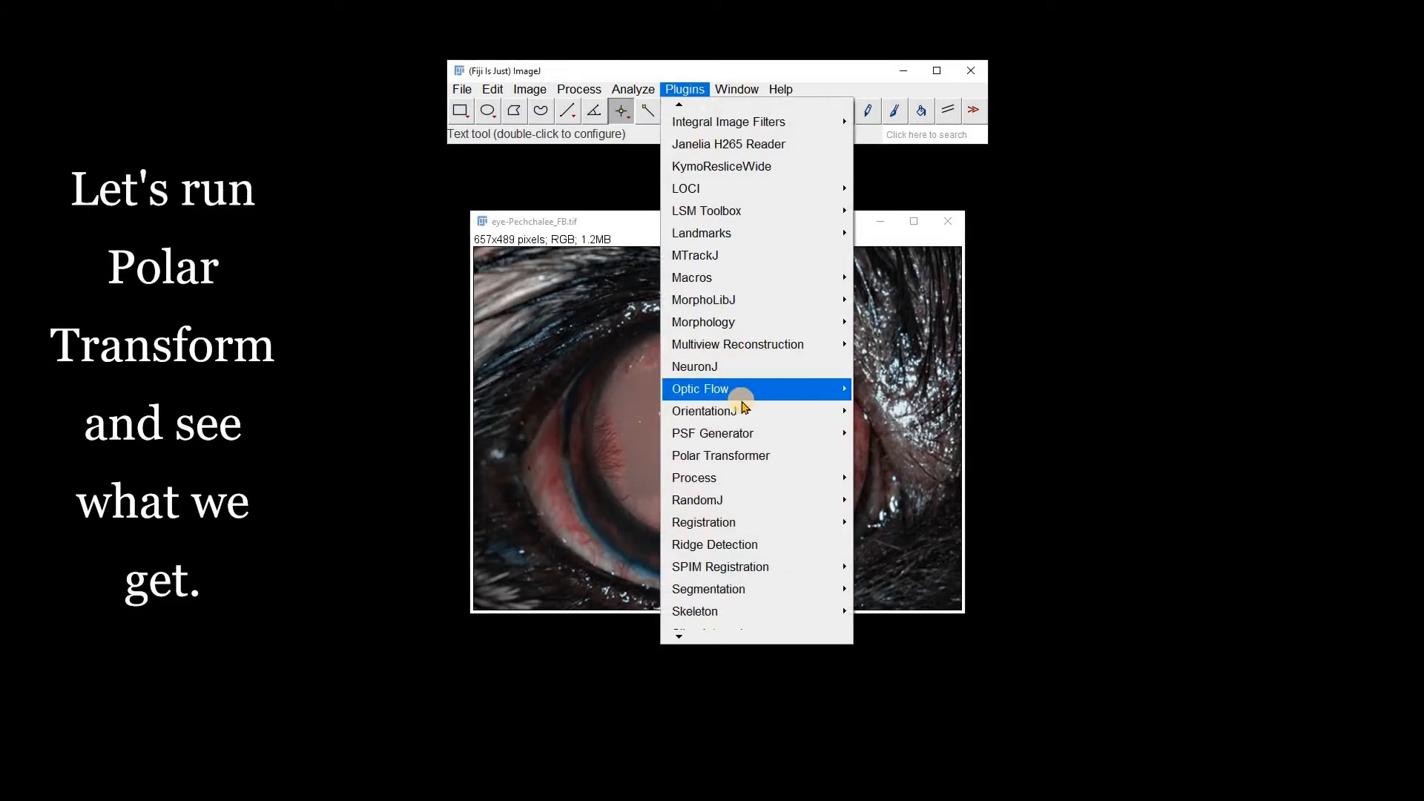
click(730, 454)
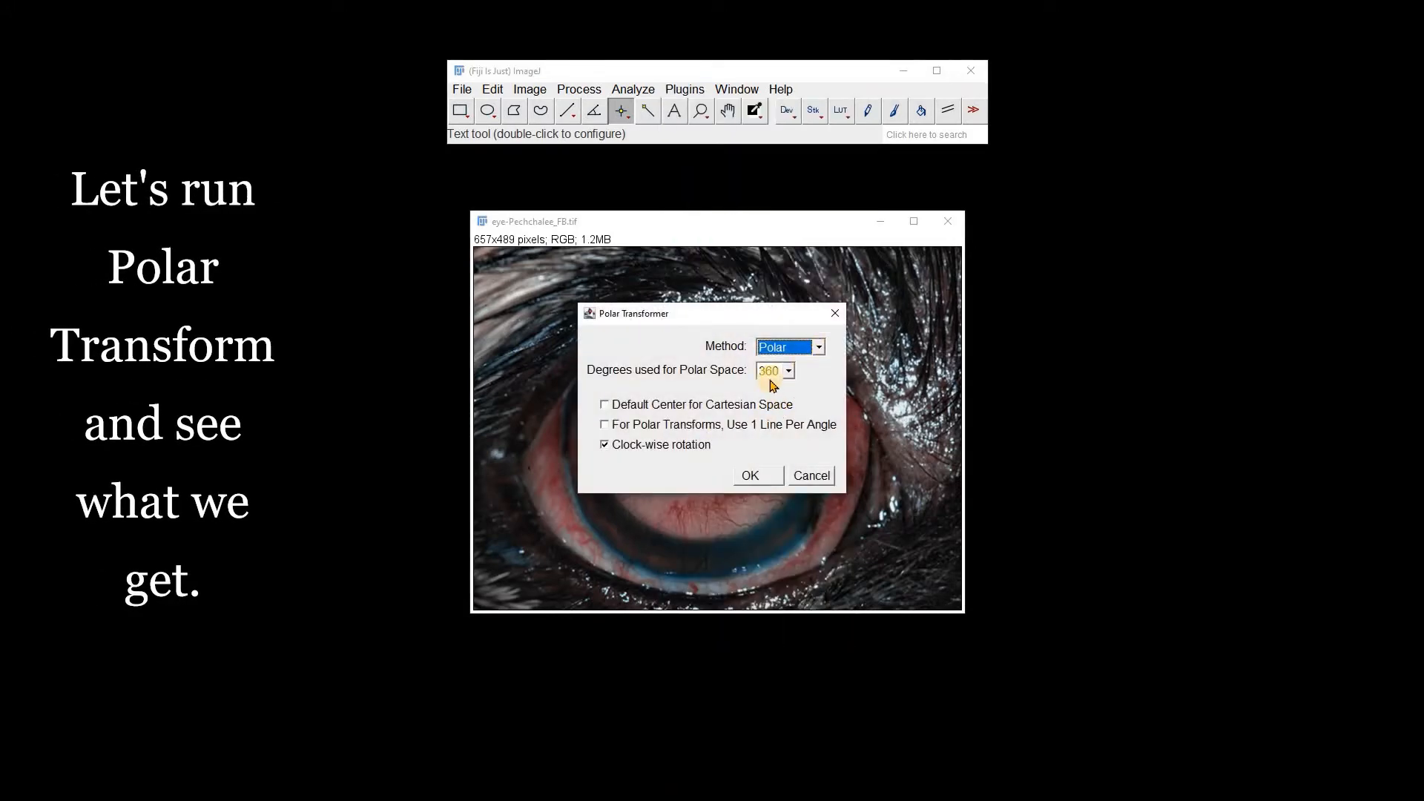
click(750, 475)
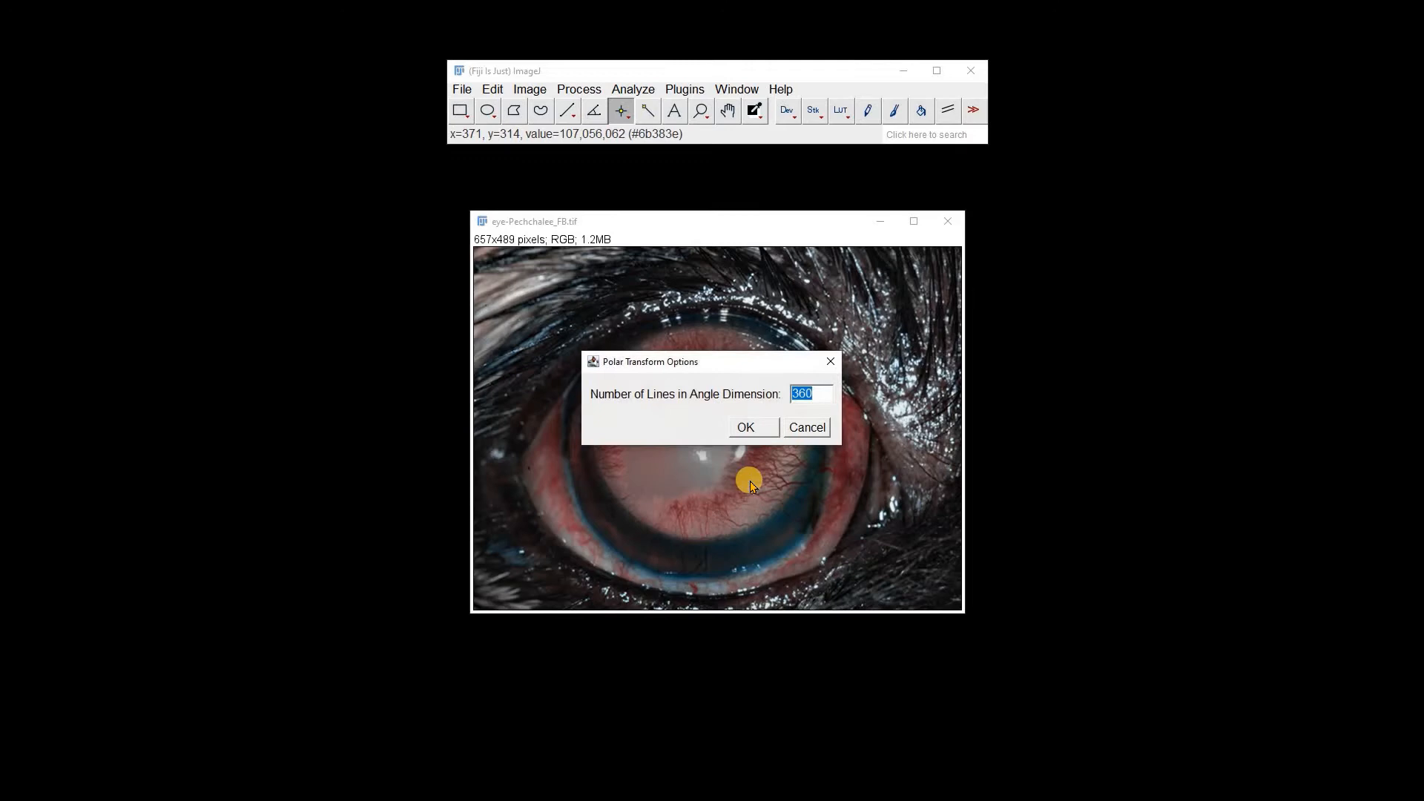
click(745, 428)
drag(729, 353, 1135, 312)
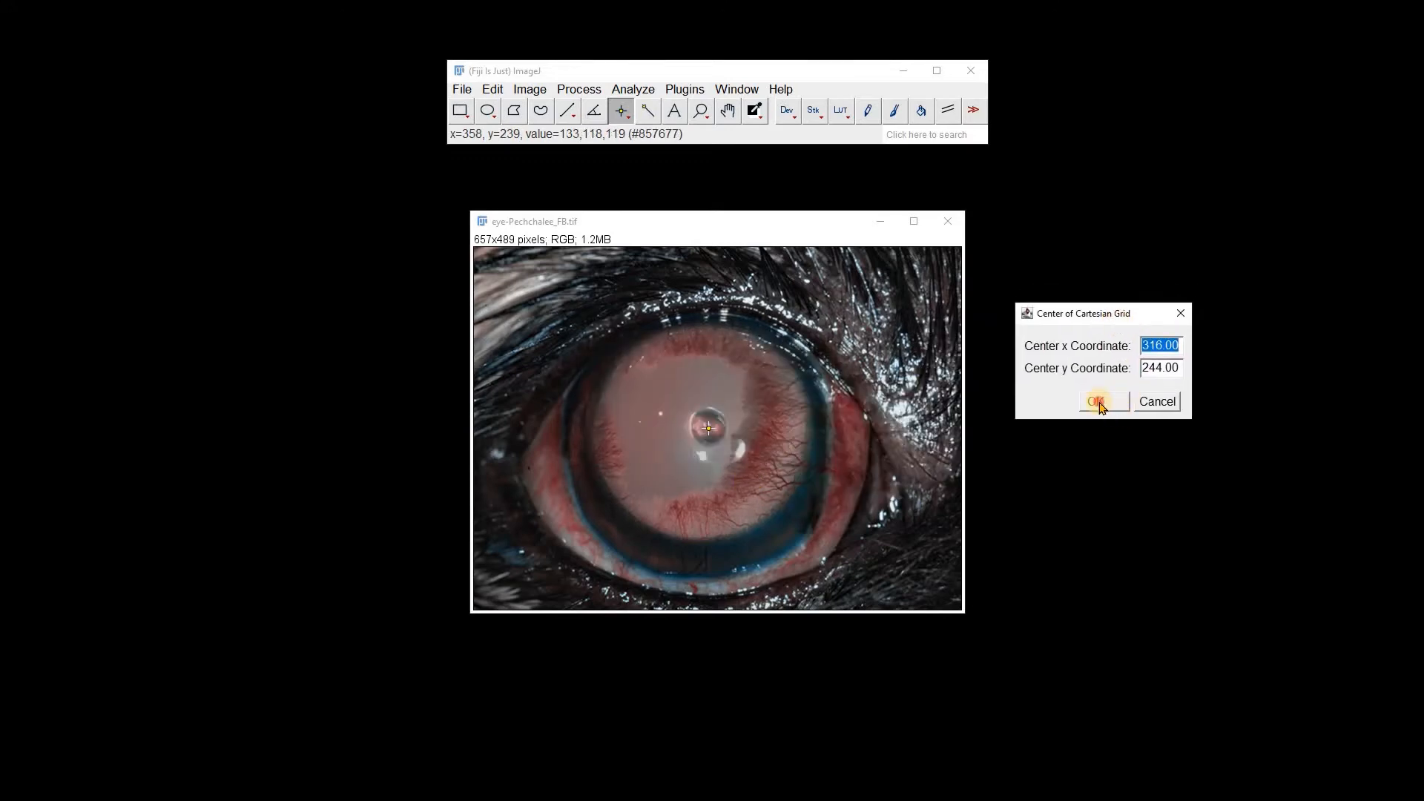
click(1098, 402)
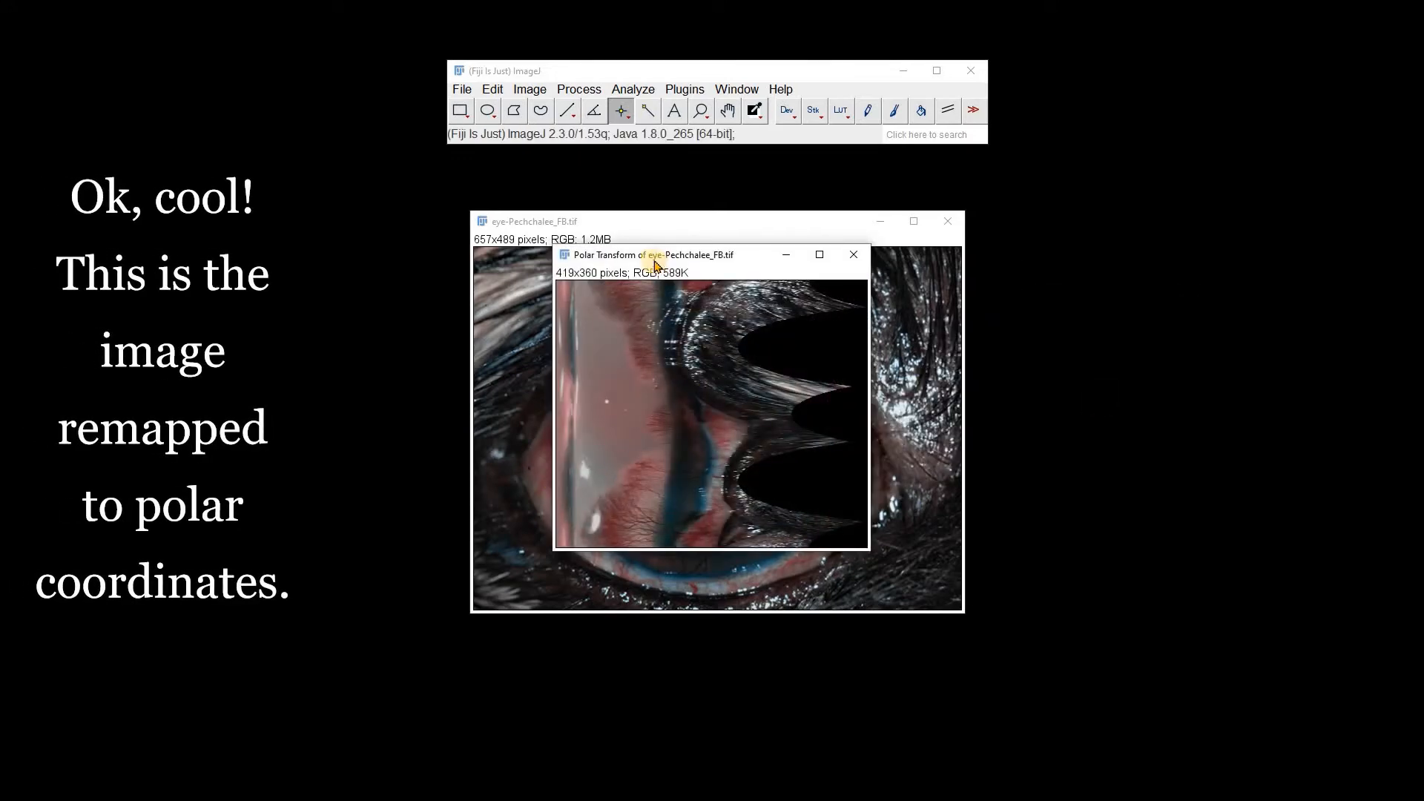
drag(656, 265, 1086, 280)
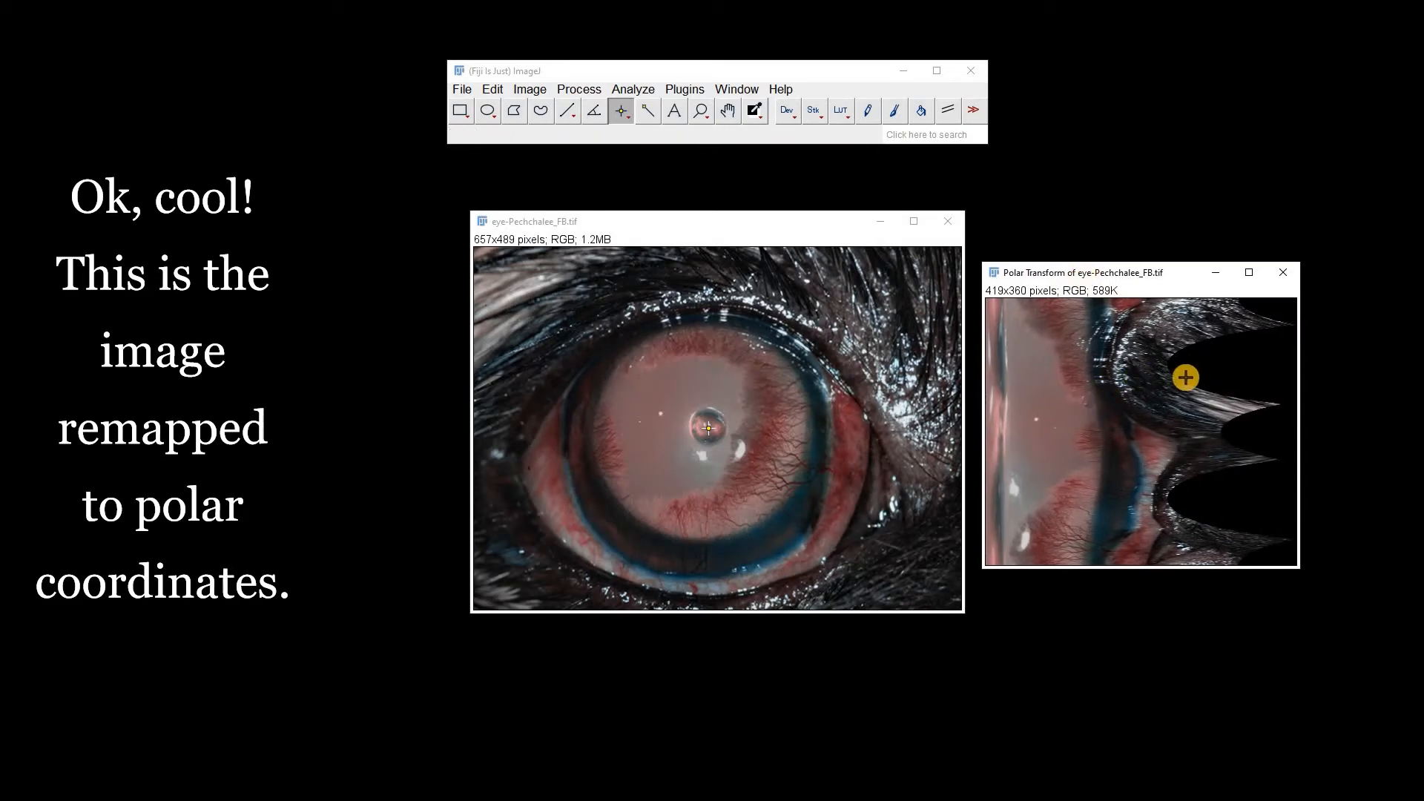
Step: Replace the eye image's 360-degree polar transform with a 180-degree one centred at 316, 244, and move it below the source image
click(1288, 274)
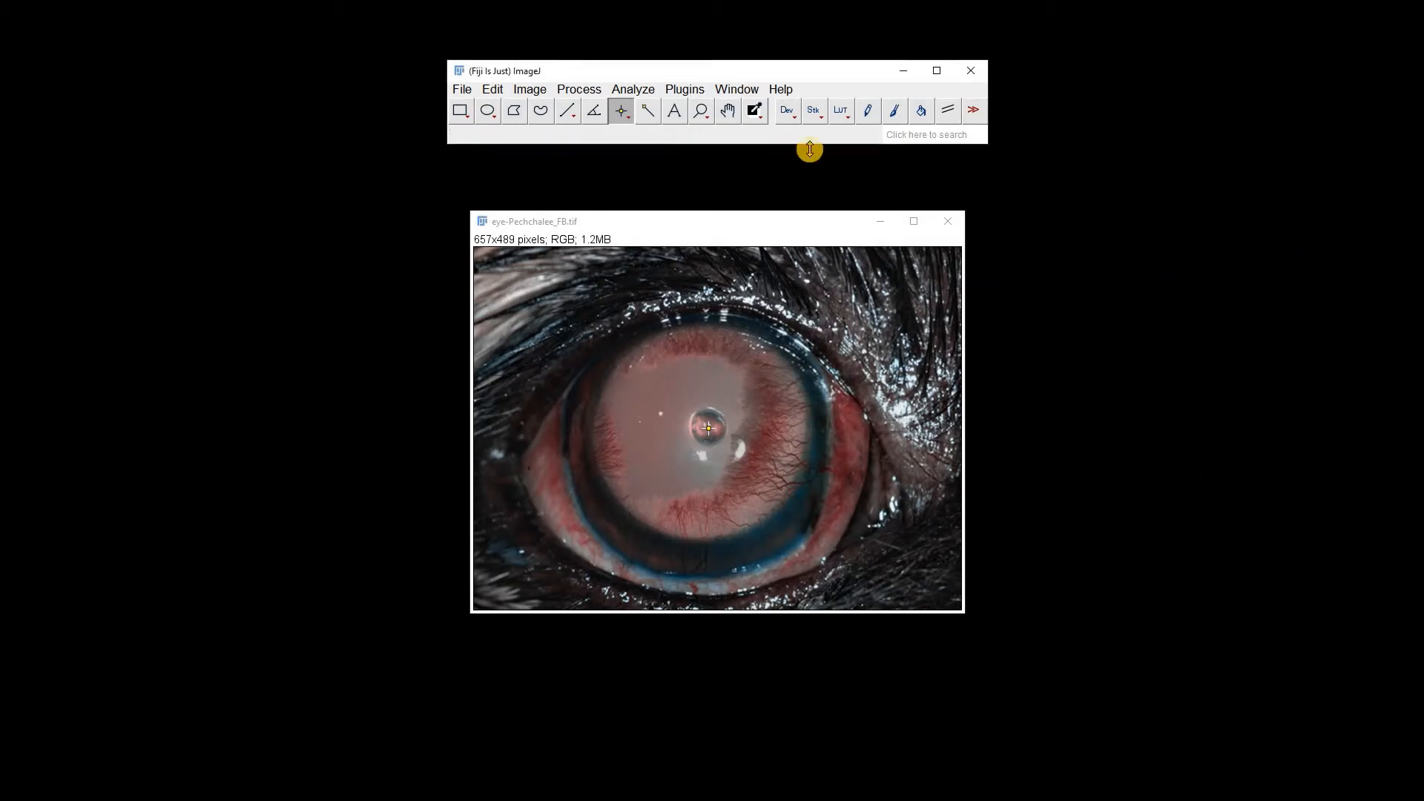
click(683, 89)
click(749, 453)
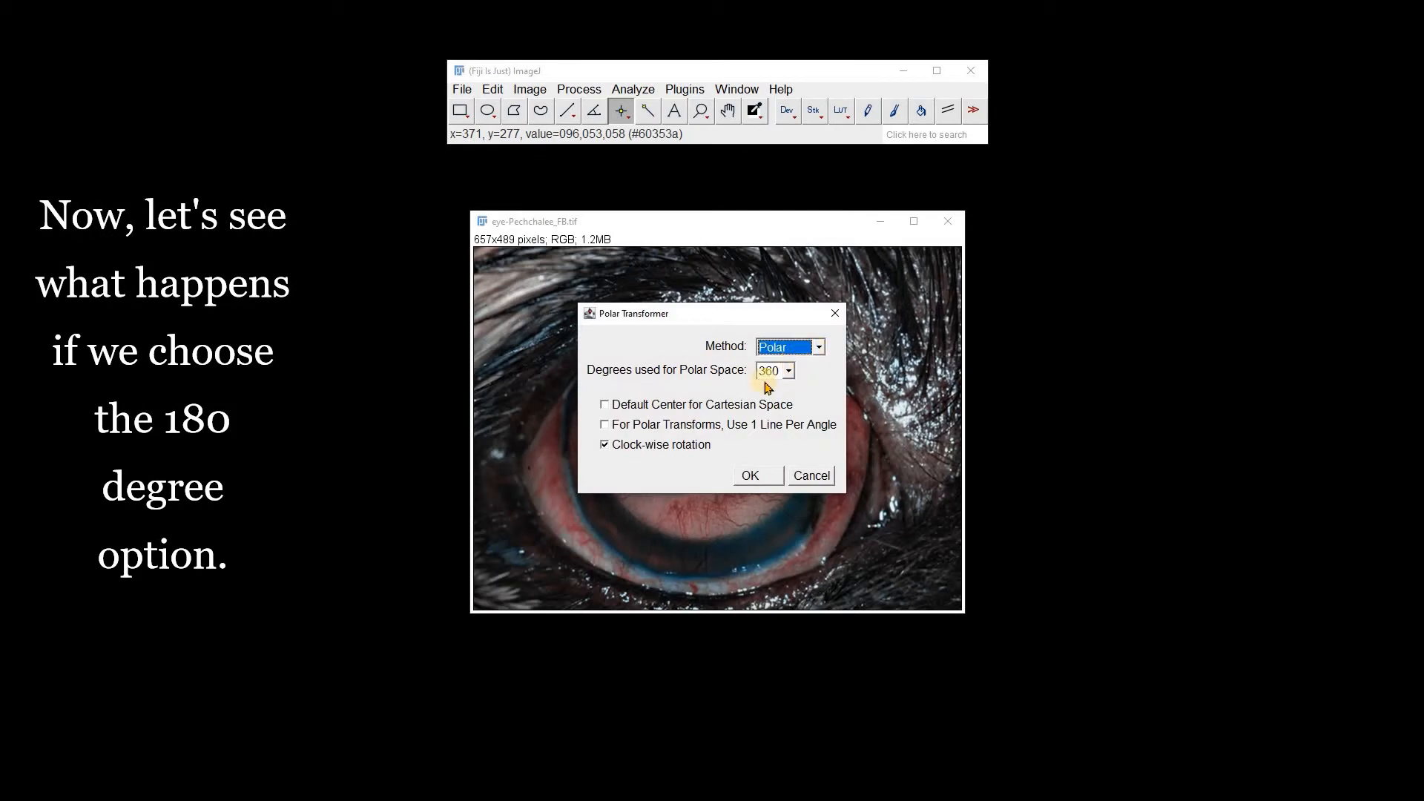
click(754, 479)
click(739, 425)
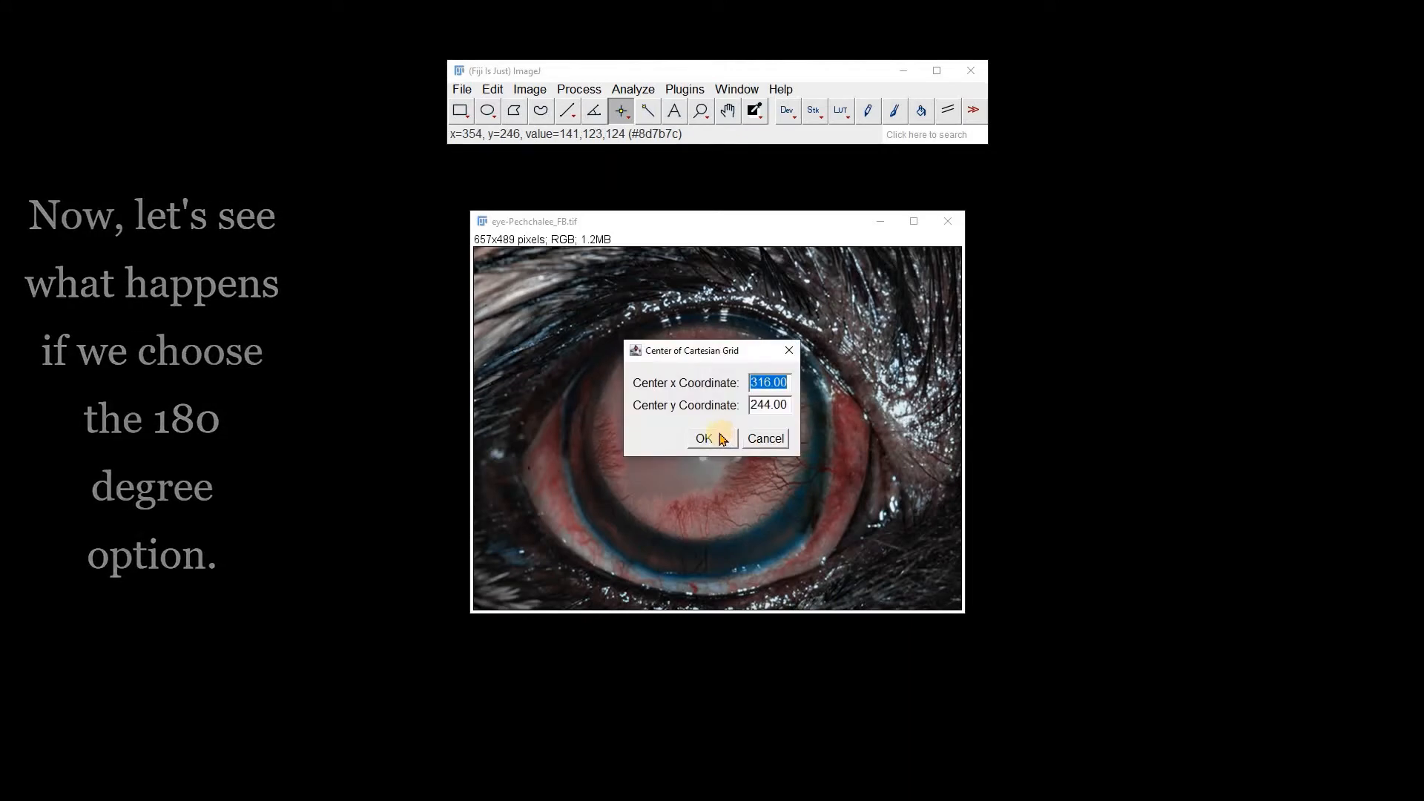
click(721, 437)
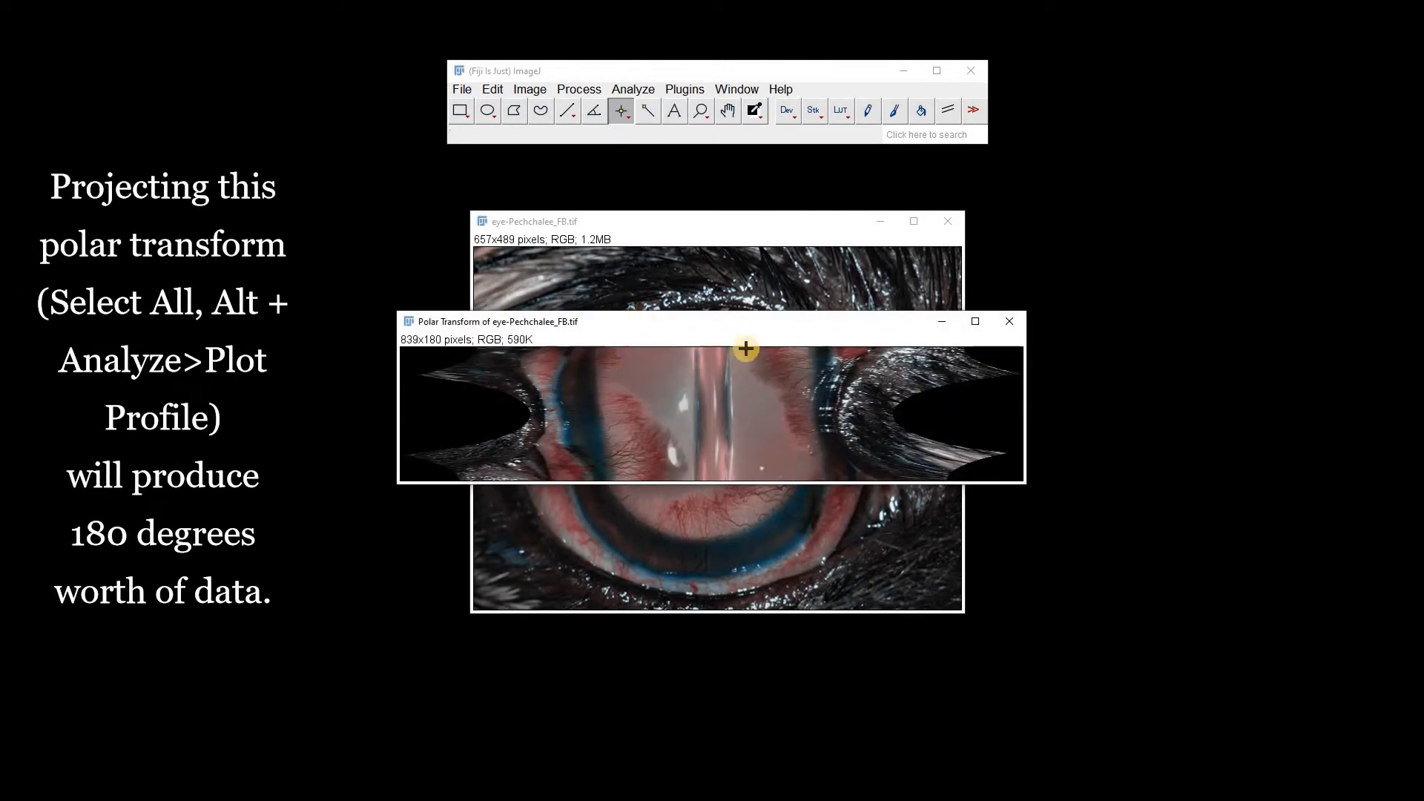
drag(1049, 600, 1016, 549)
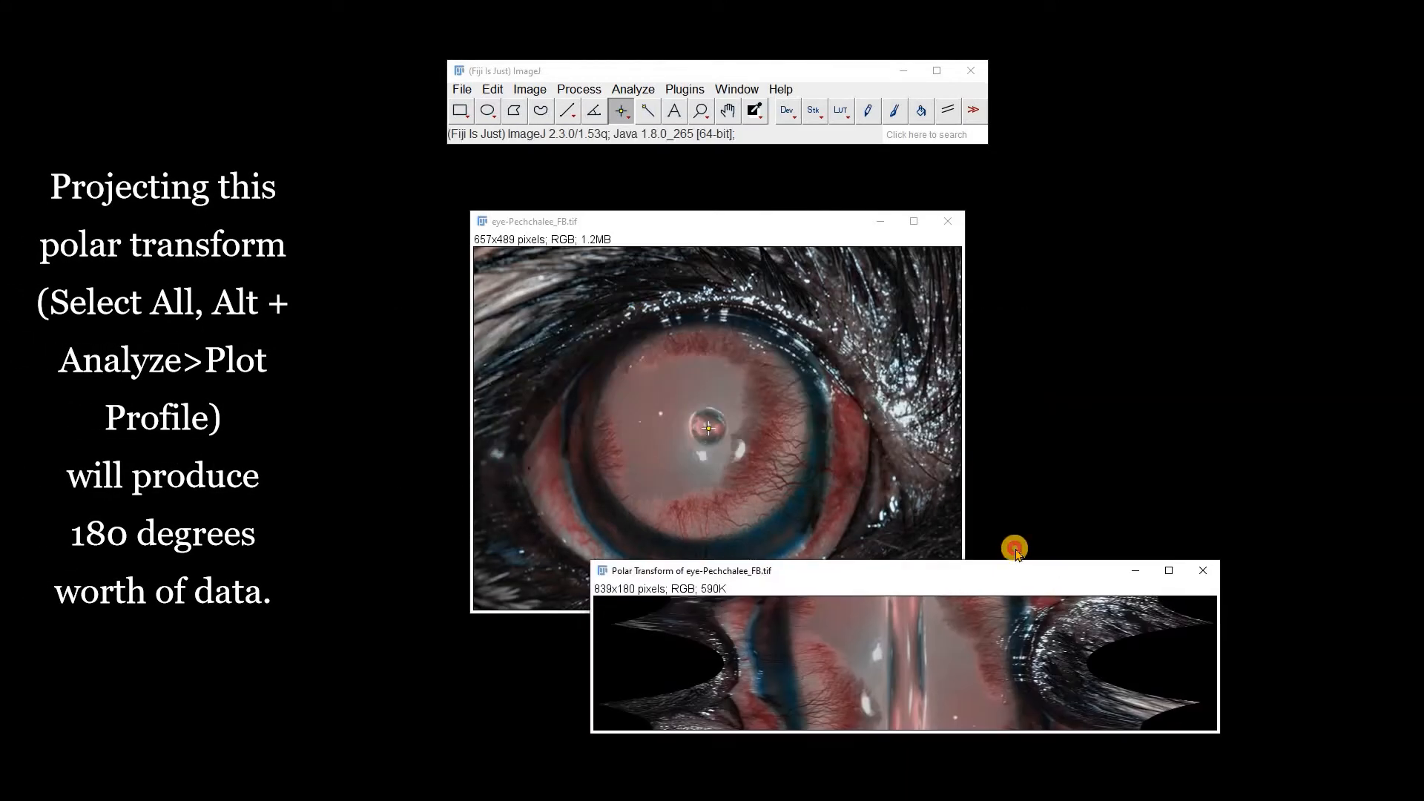
Step: Draw a short radial line on the eye source image with the straight line tool, and finish by closing all images
click(567, 110)
click(735, 450)
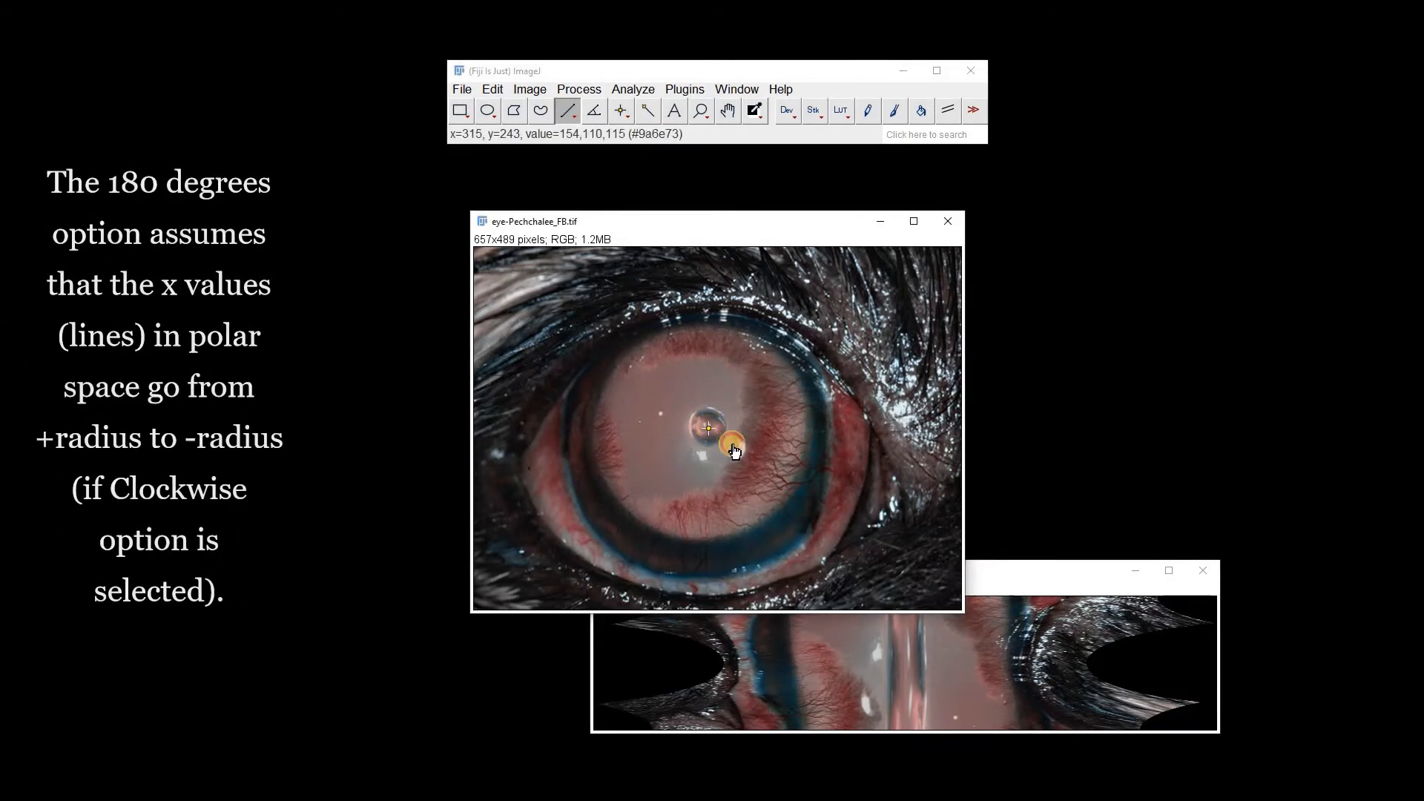
drag(732, 444, 774, 436)
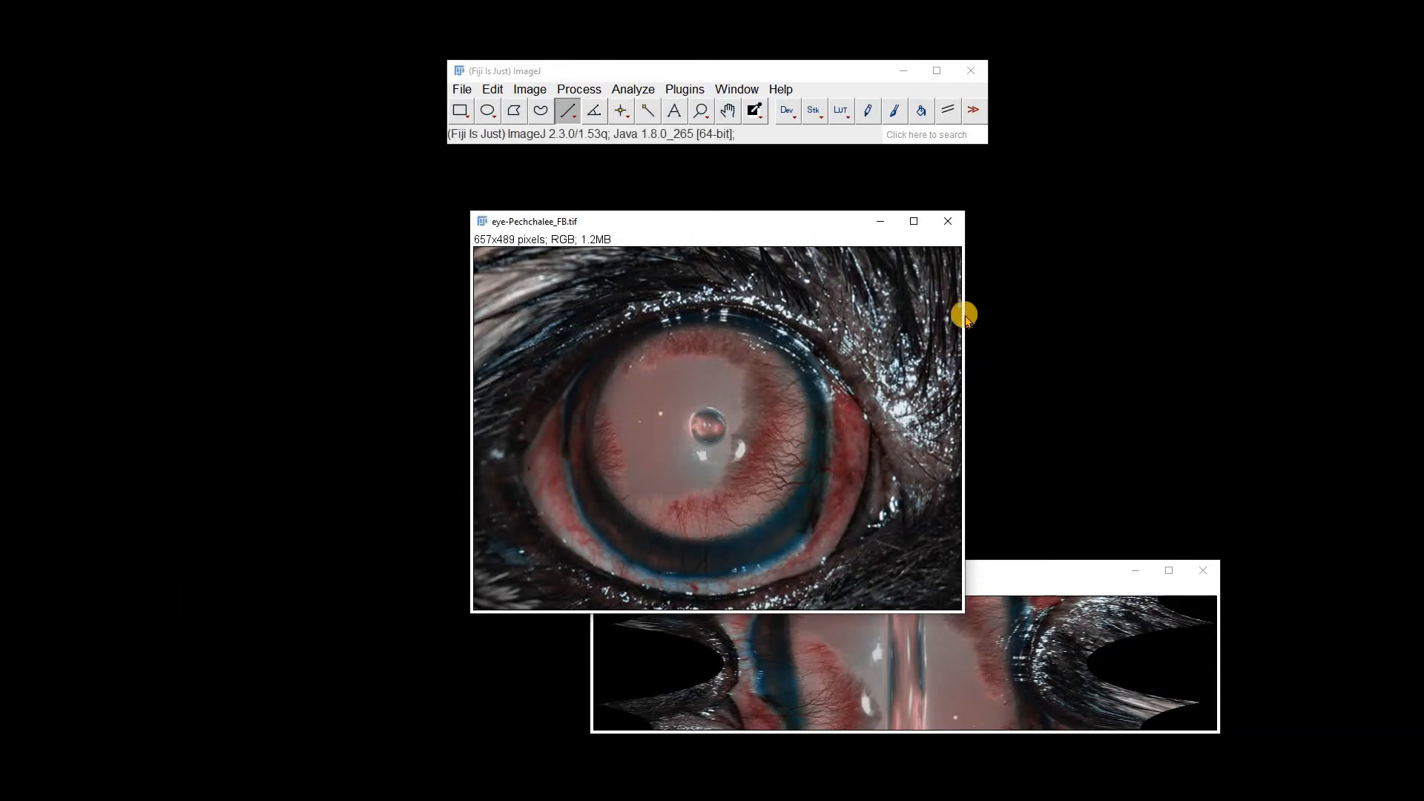
click(460, 89)
click(504, 295)
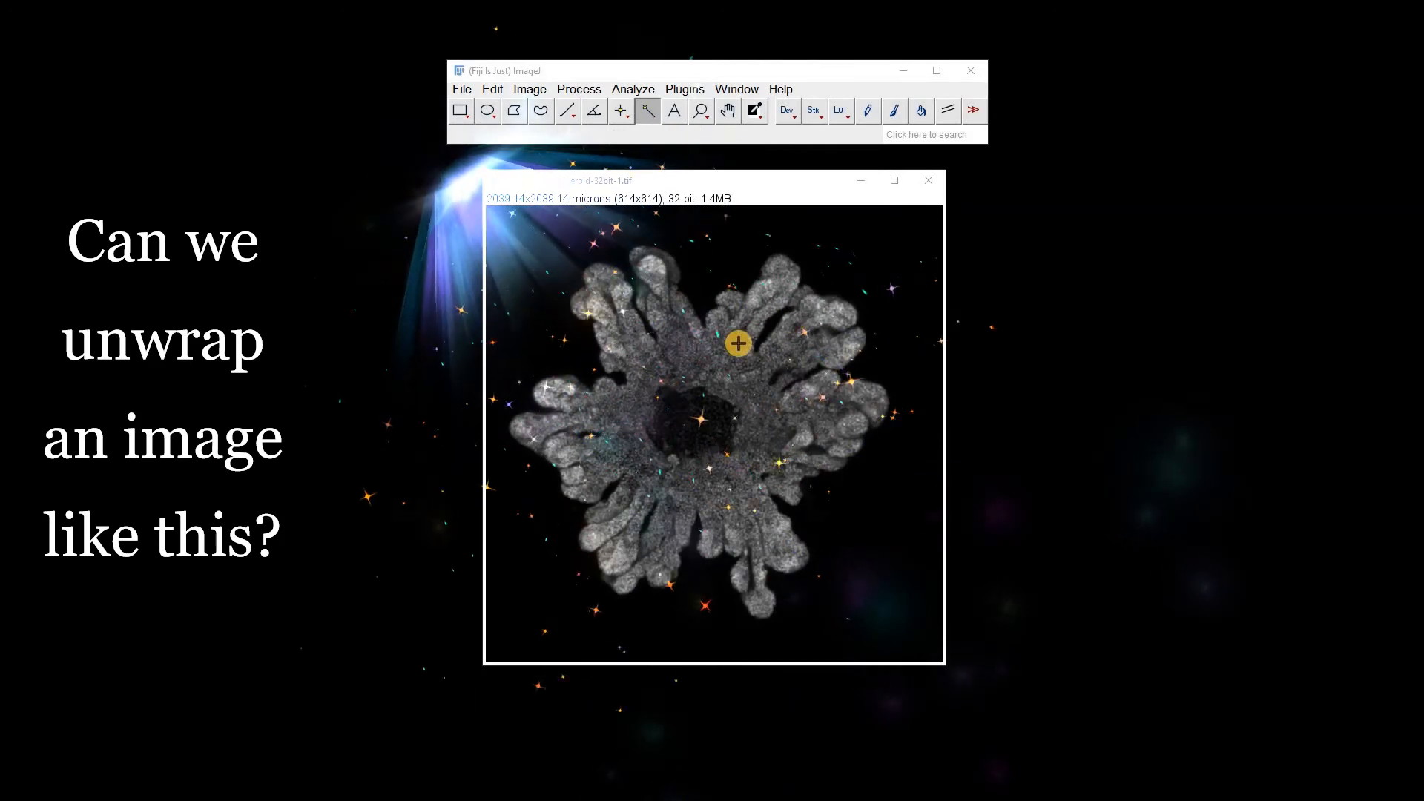
Step: Duplicate the tumor spheroid image, keeping the suggested title
right_click(653, 347)
click(667, 403)
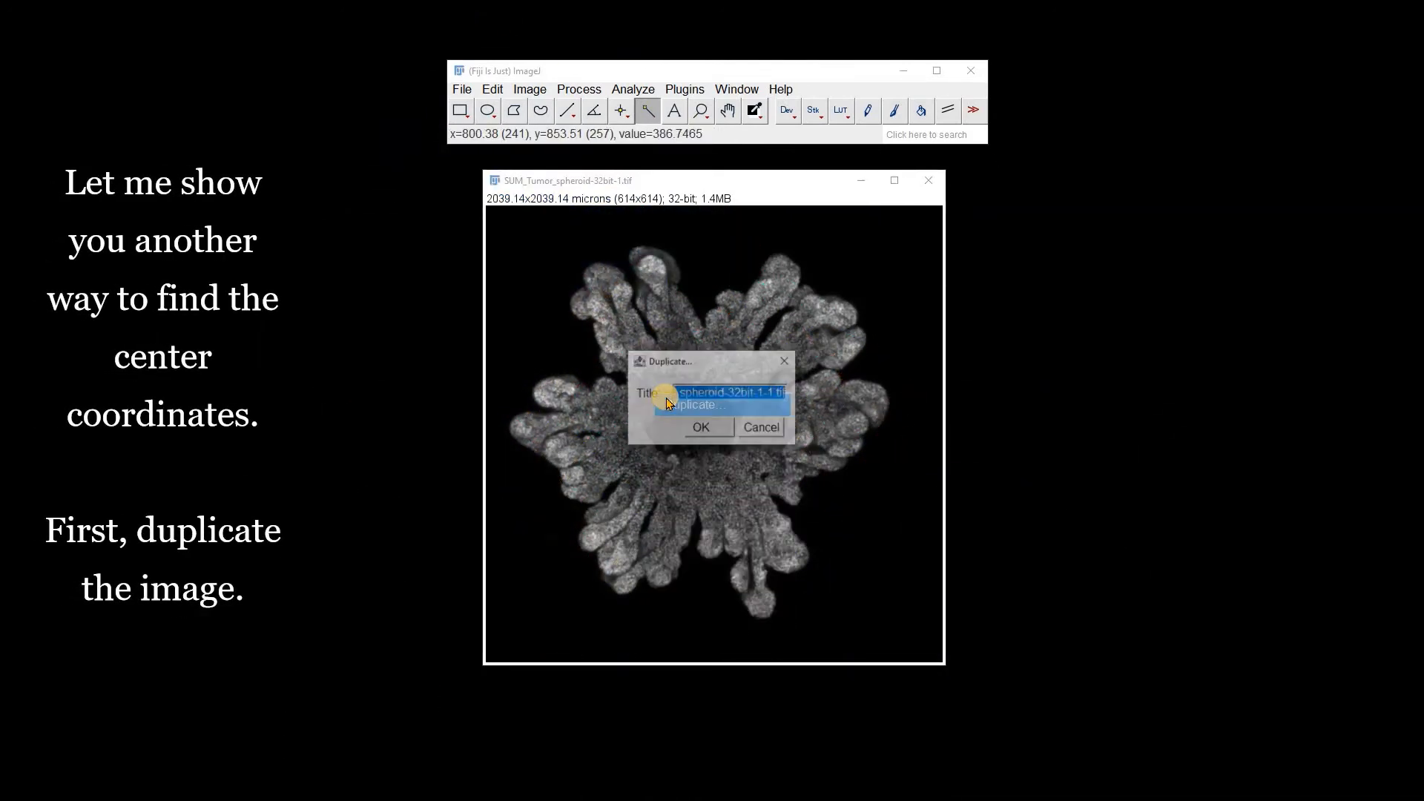
click(702, 428)
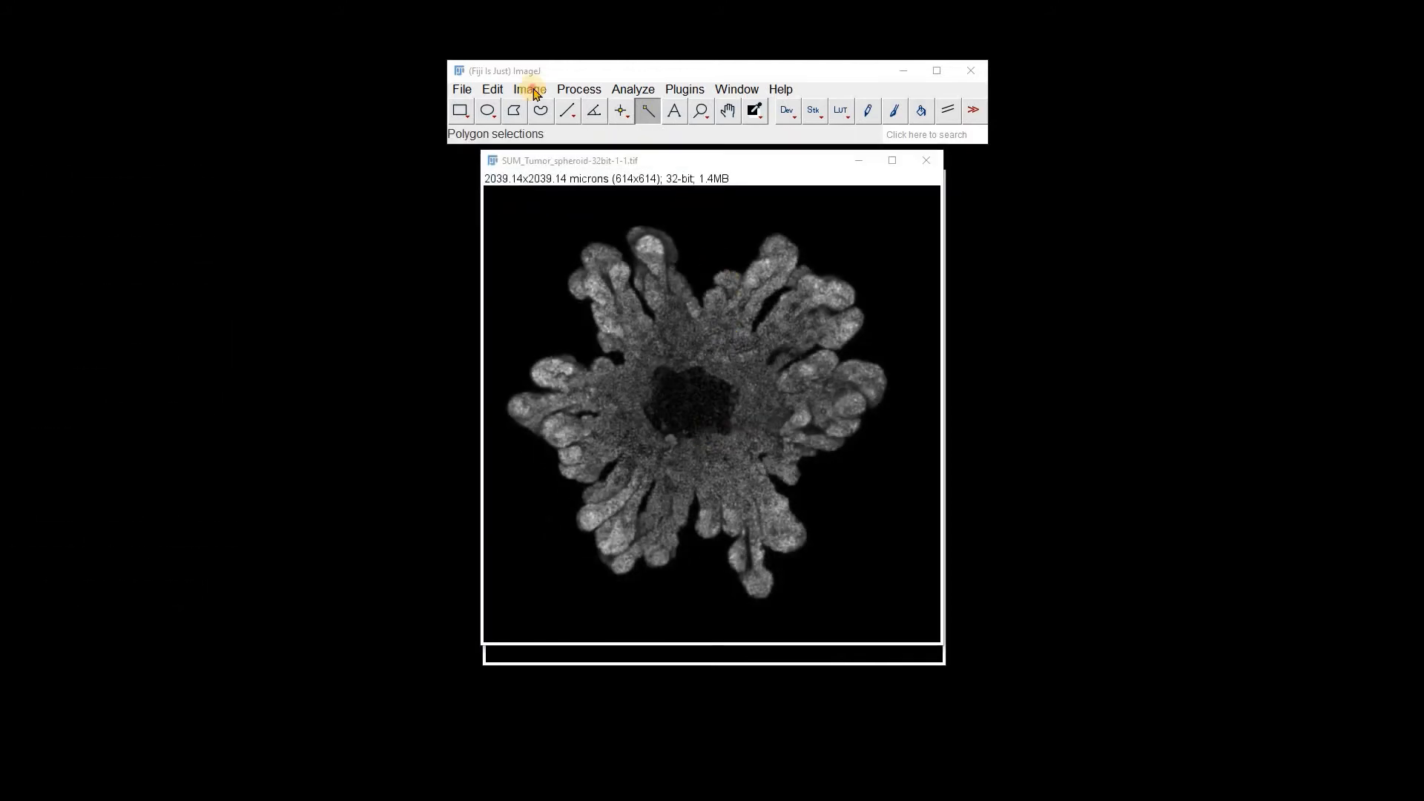
Step: Convert the duplicated spheroid image to a binary mask using the Mean threshold with dark background
click(530, 89)
mouse_move(622, 148)
click(705, 203)
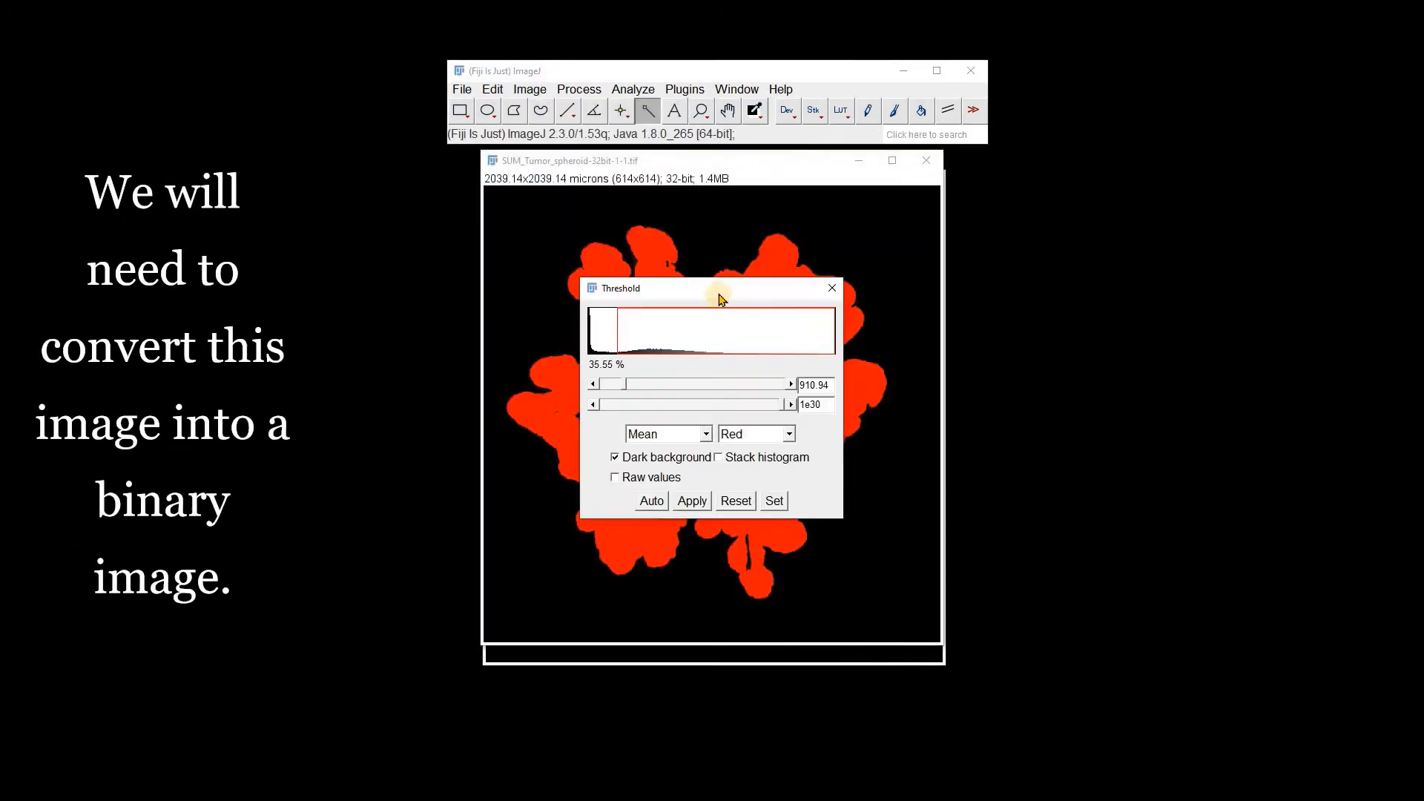
drag(719, 282, 1159, 212)
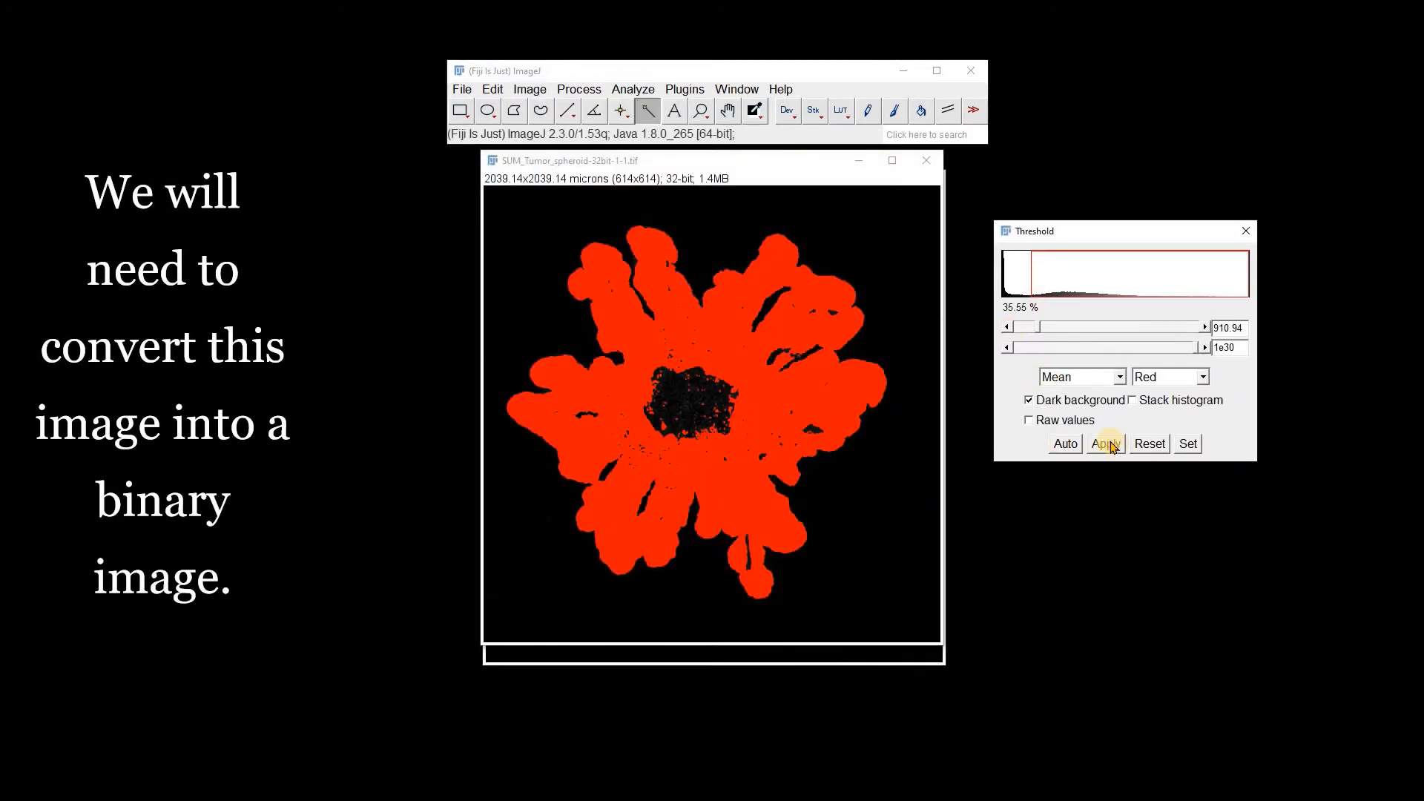
click(1108, 444)
Step: Fill the holes in the spheroid's binary mask
click(664, 433)
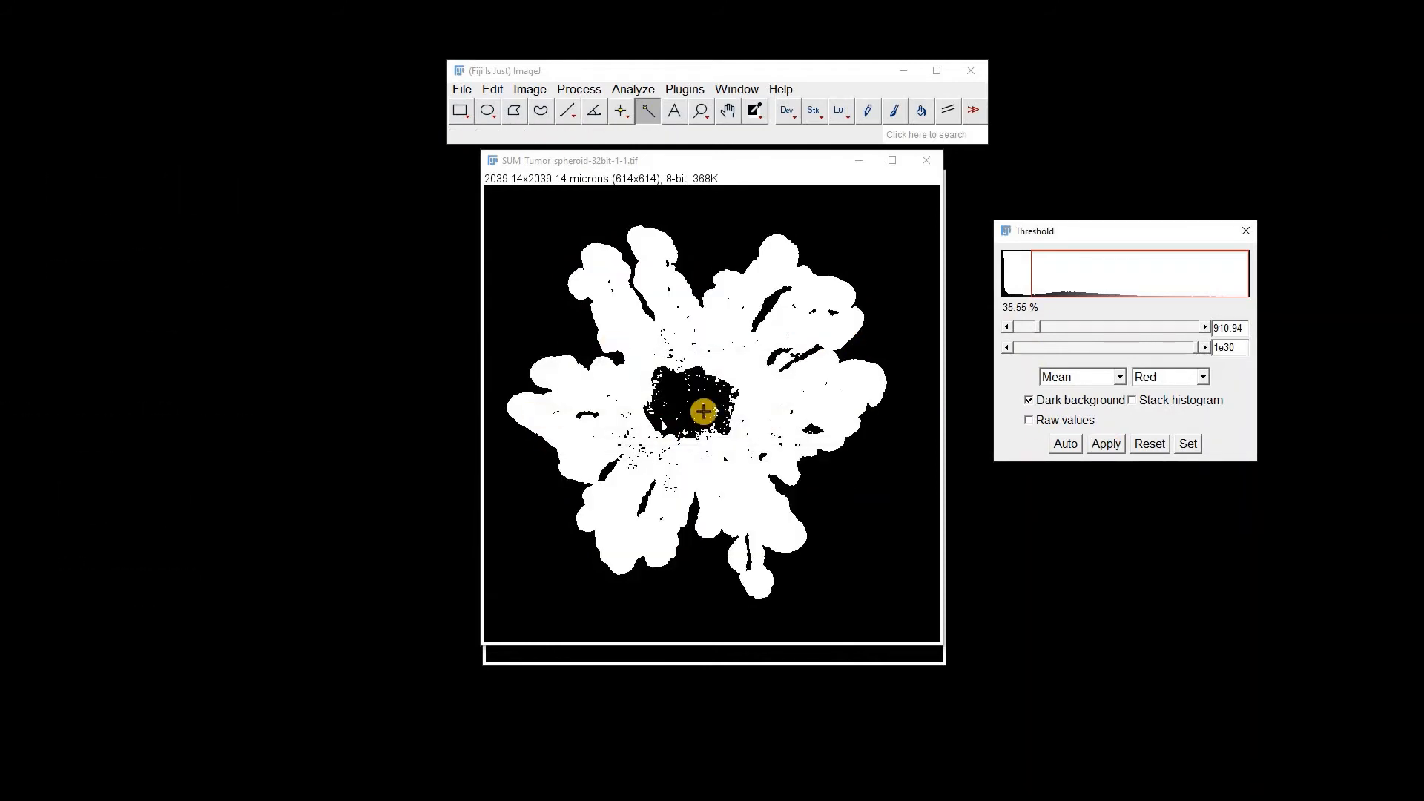
click(564, 89)
mouse_move(749, 268)
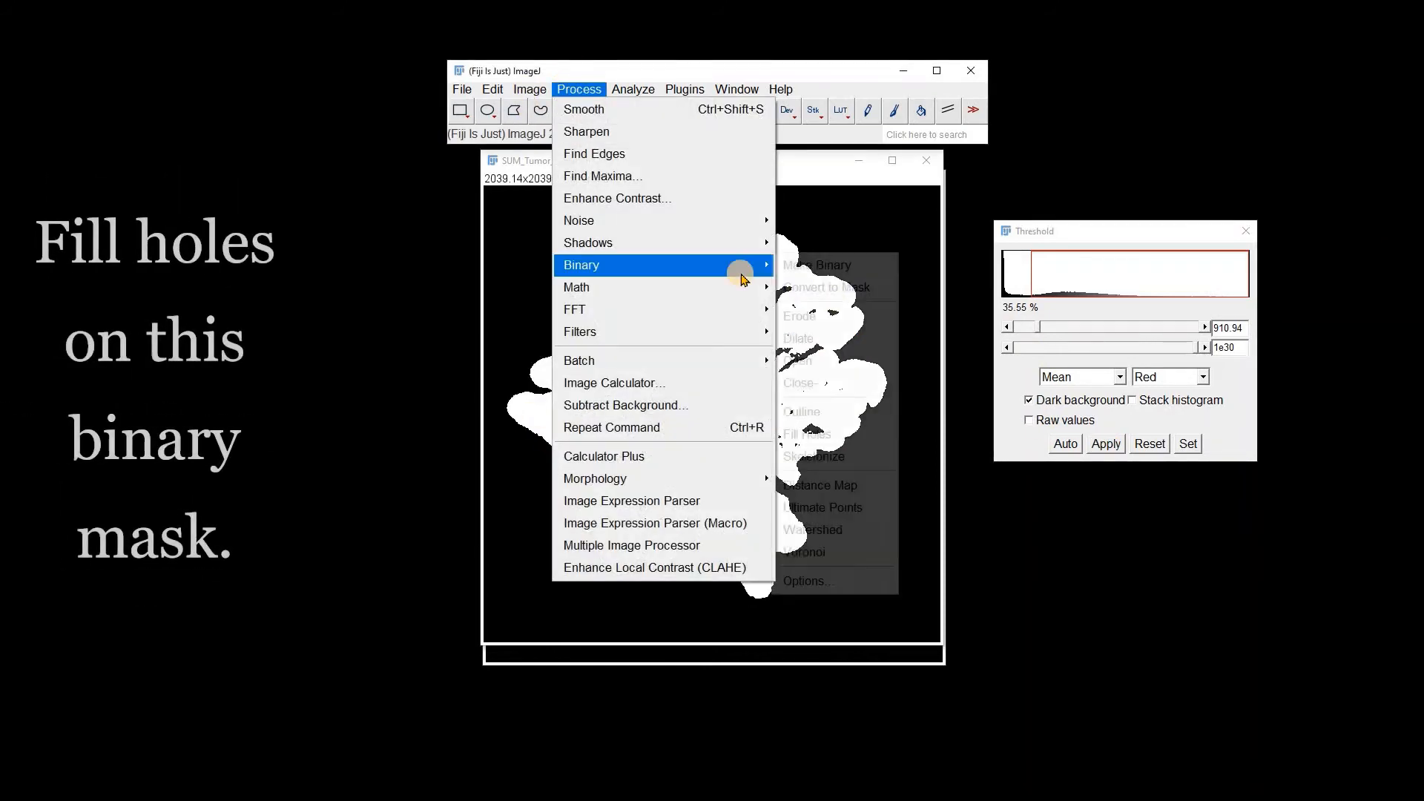
click(847, 435)
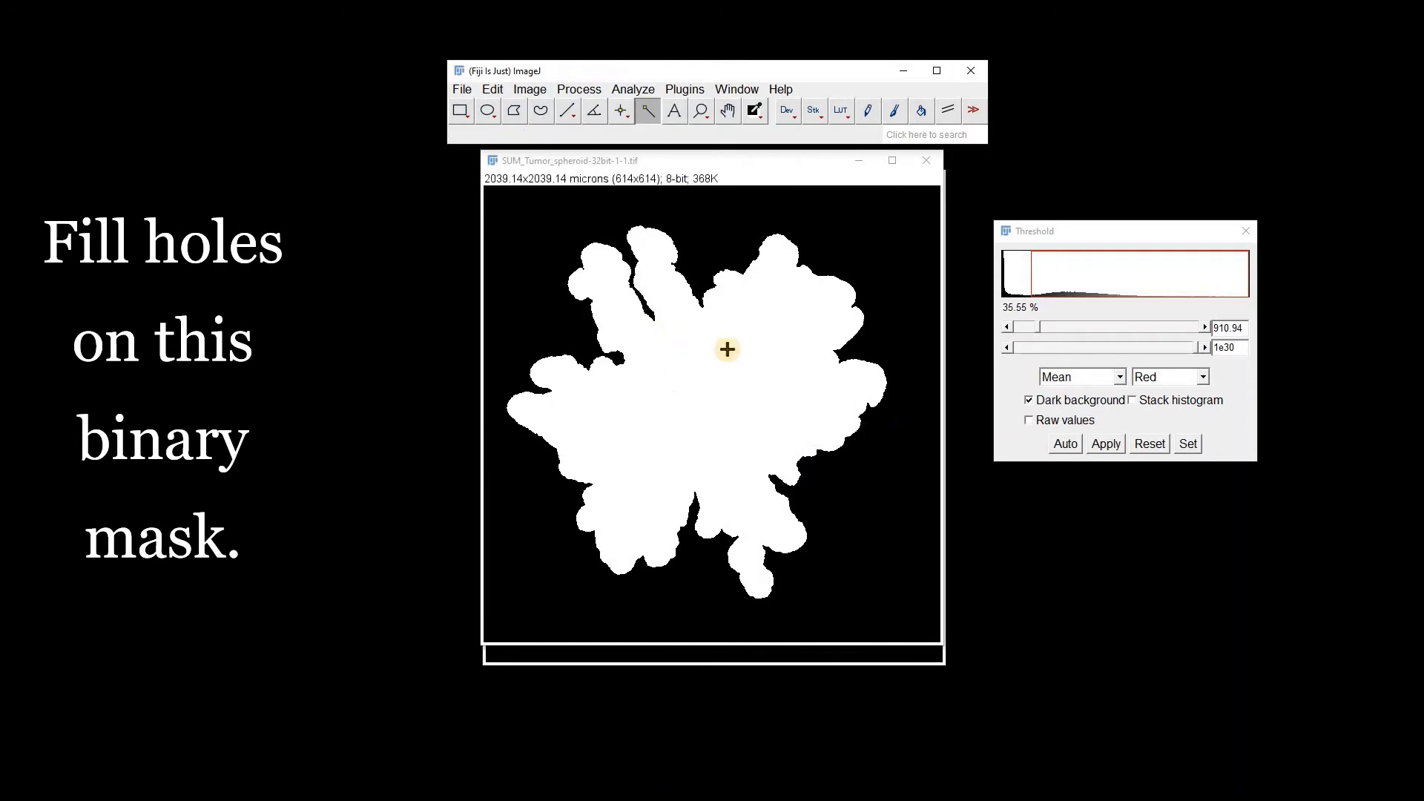
Step: Include center of mass in the set measurements and measure the filled spheroid mask
click(633, 89)
click(712, 258)
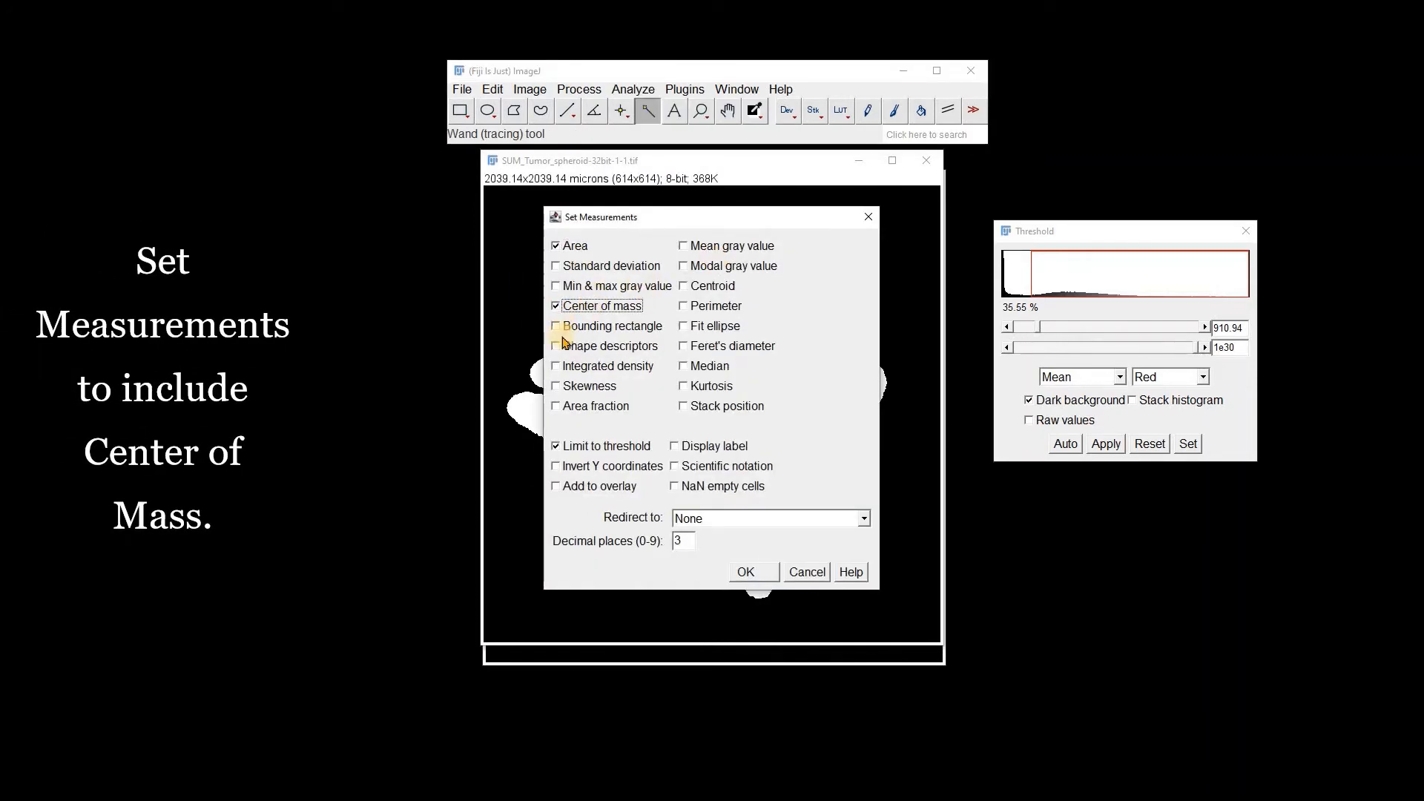
click(748, 572)
click(631, 90)
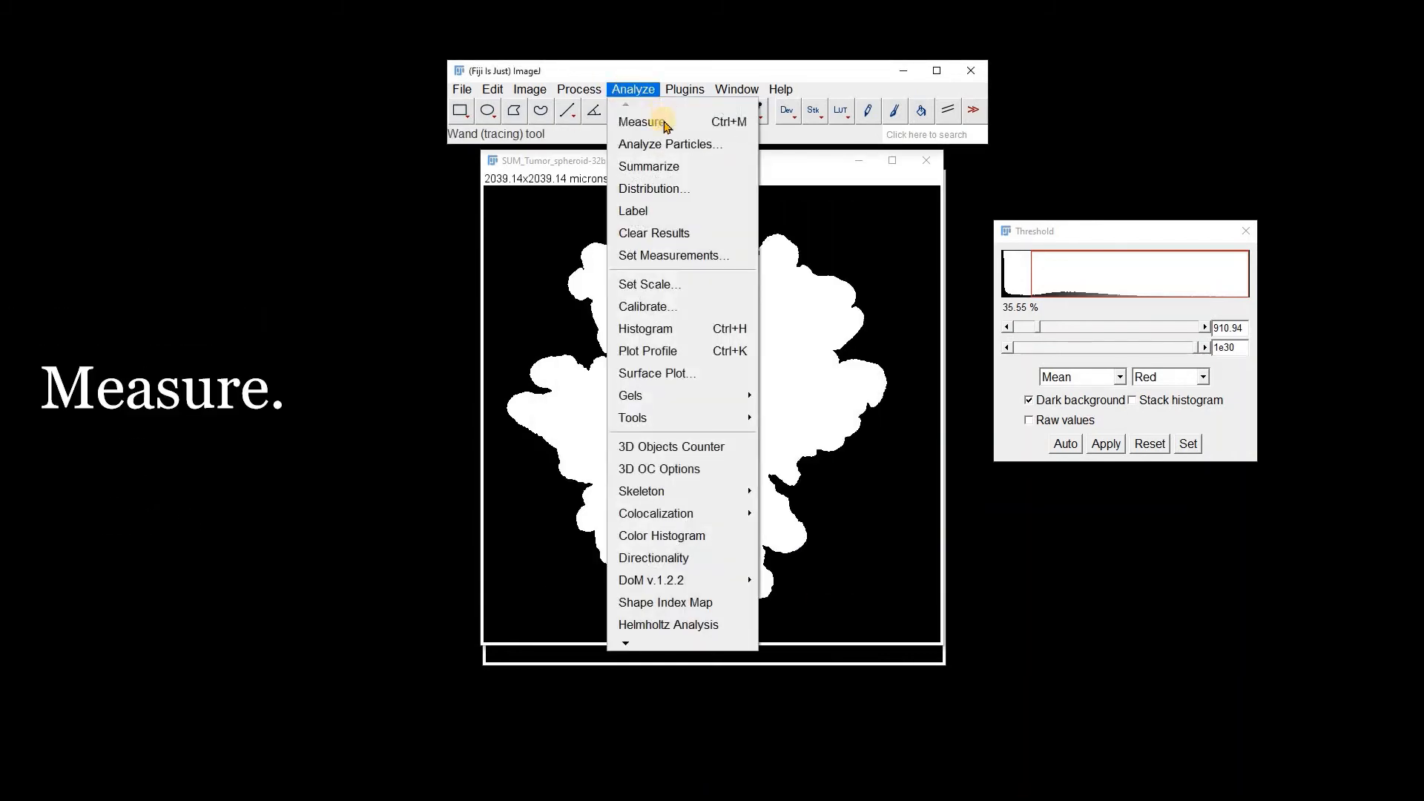
click(652, 121)
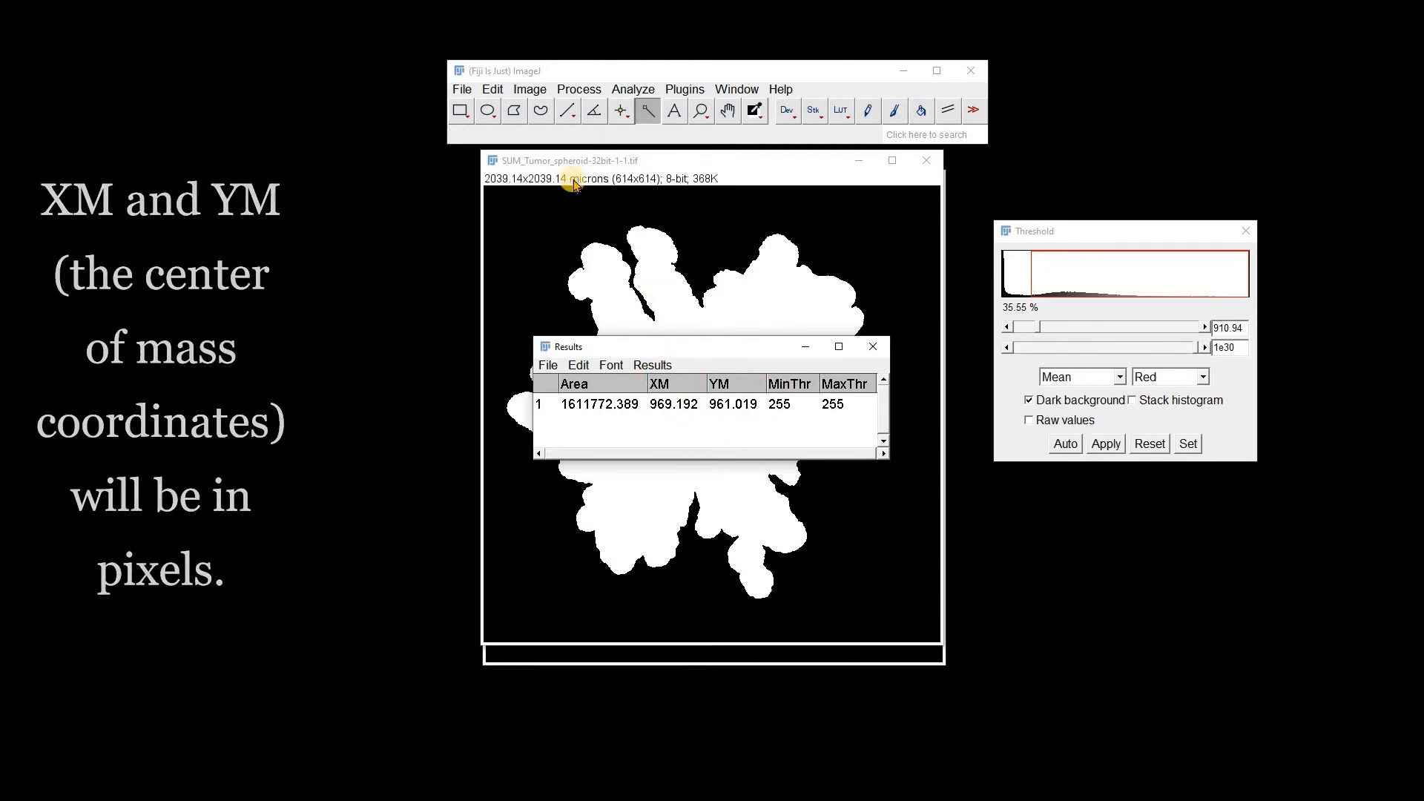
Step: Check the mask's pixel width and height in its image properties beside the results, and close the properties unchanged
click(529, 89)
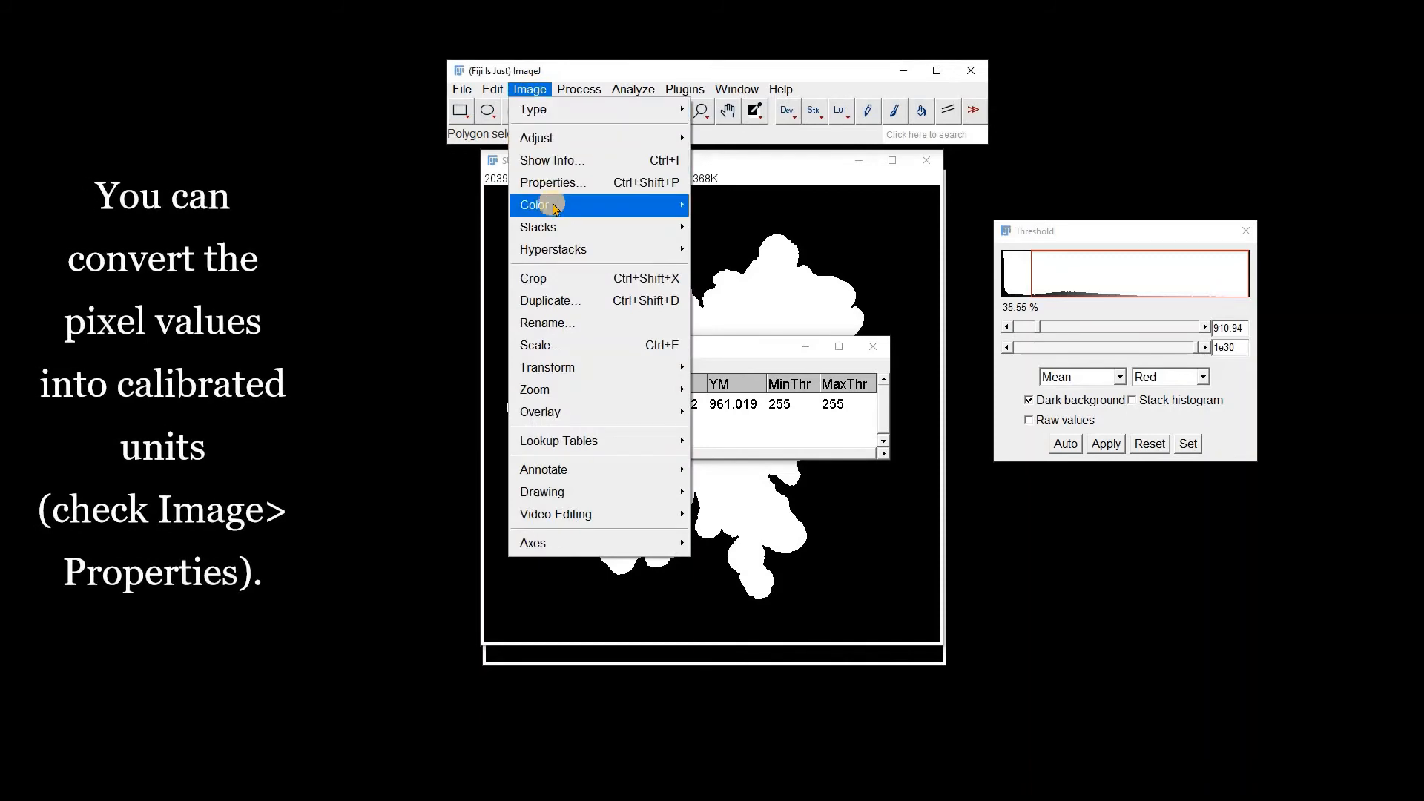
click(545, 183)
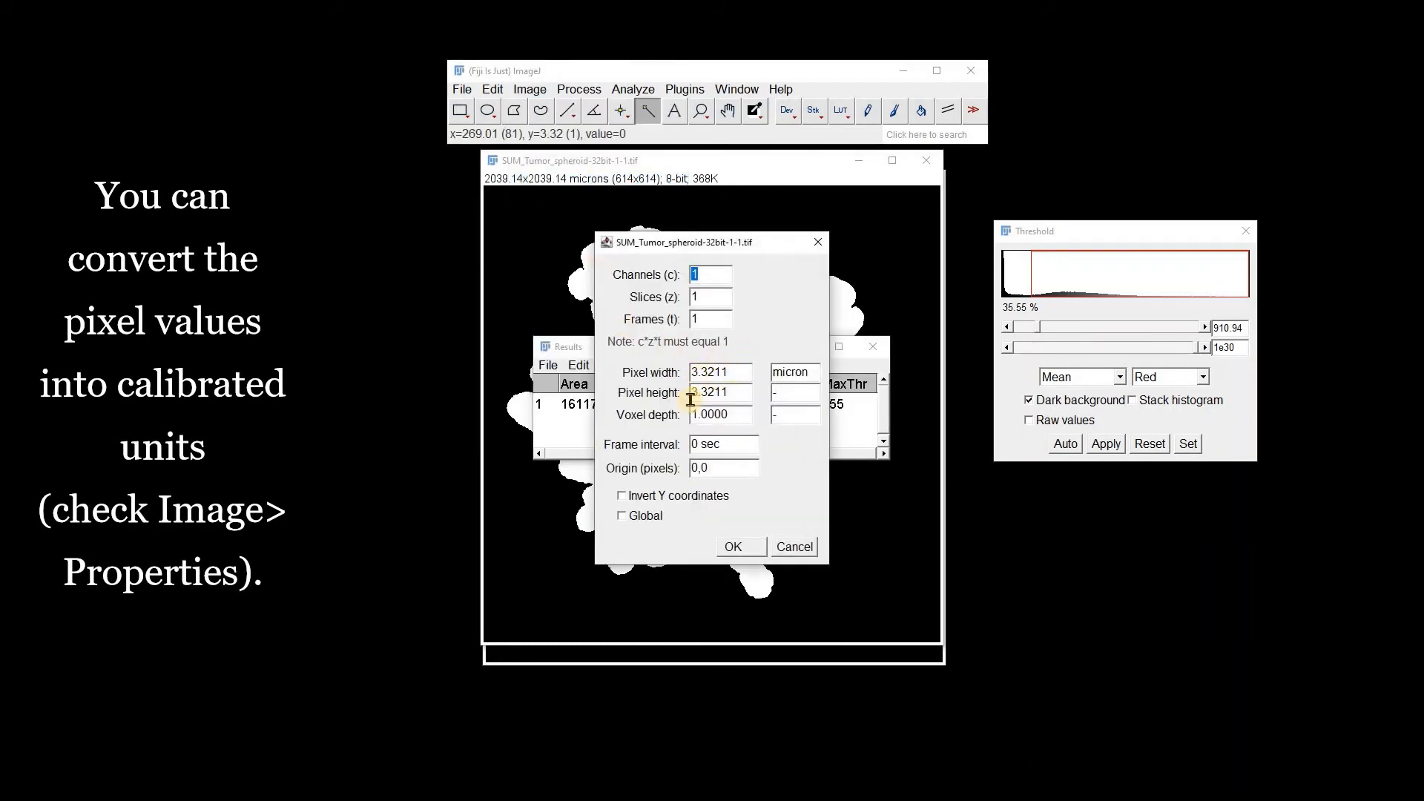
drag(669, 242, 1016, 269)
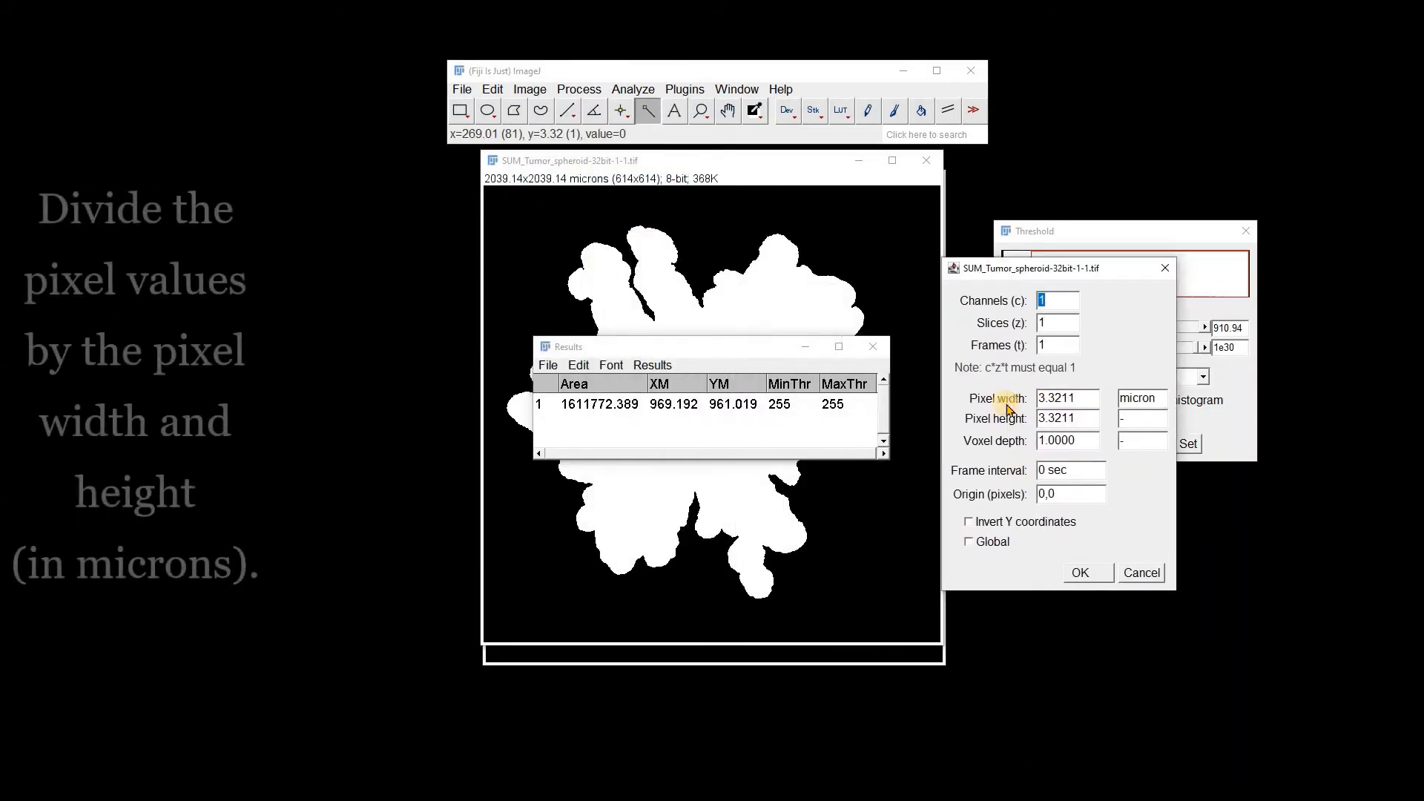
click(1080, 573)
Step: Close the measurement results and the duplicated mask image without saving either
click(876, 348)
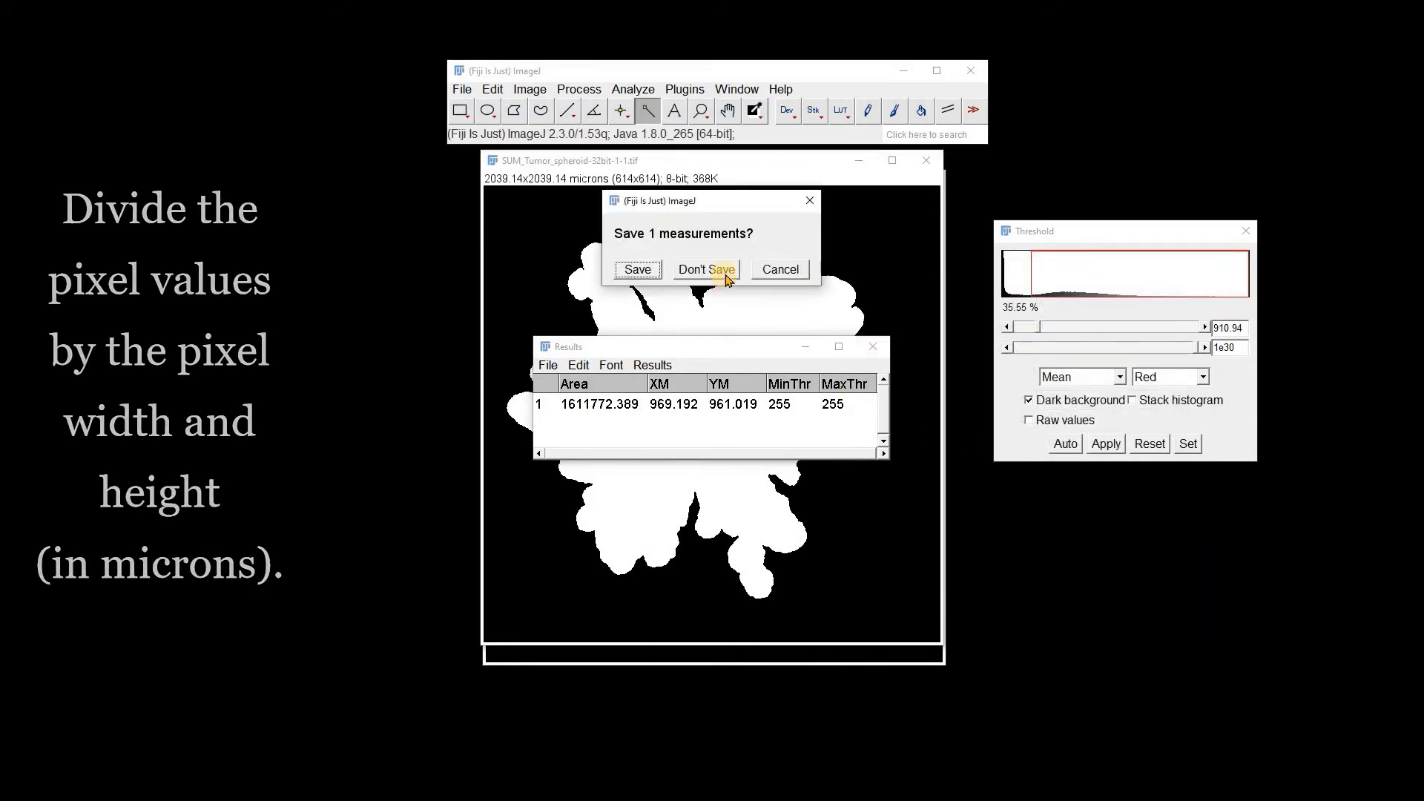
click(712, 270)
click(927, 162)
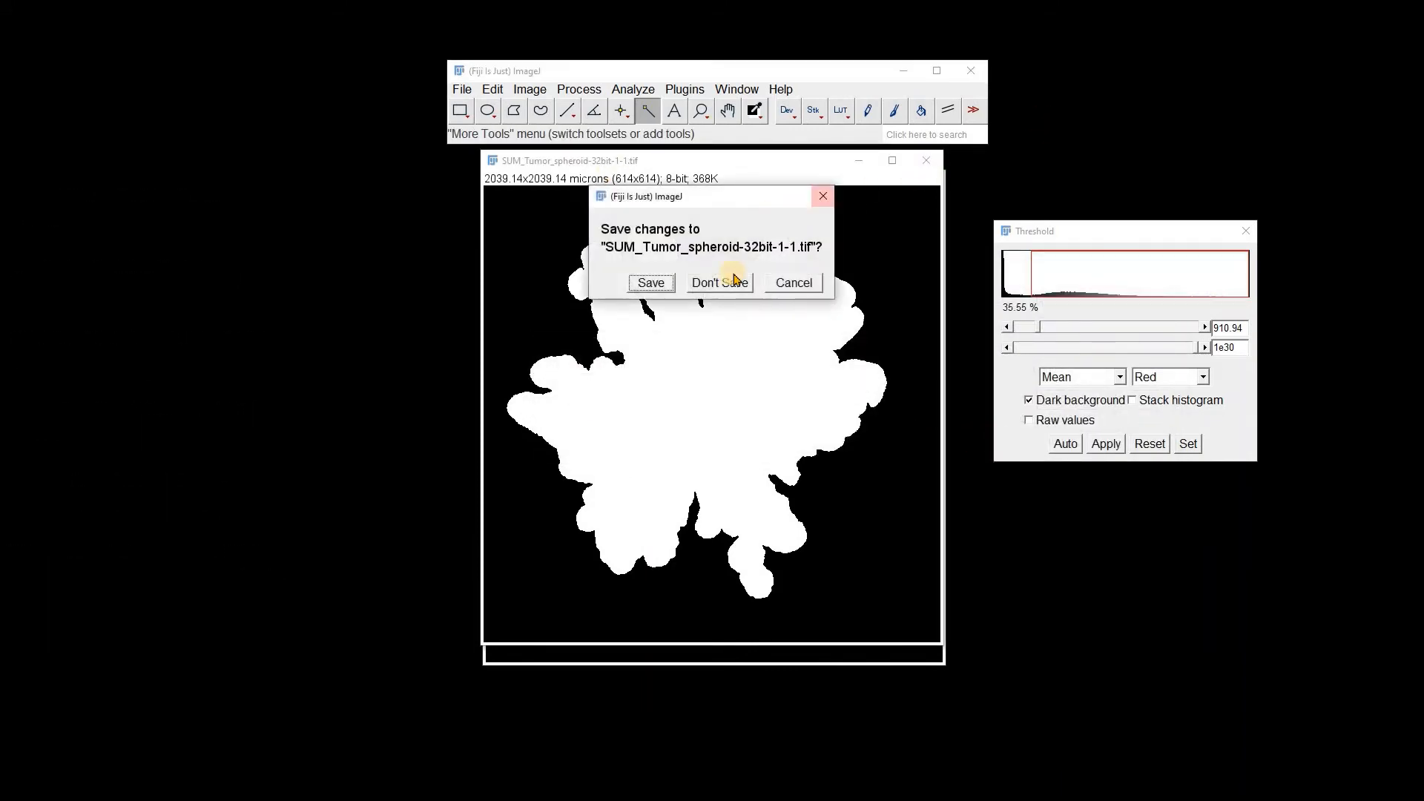
click(731, 278)
Step: Draw a rectangular selection about 544 by 499 pixels around the spheroid, extending its left edge to enclose the object
click(459, 112)
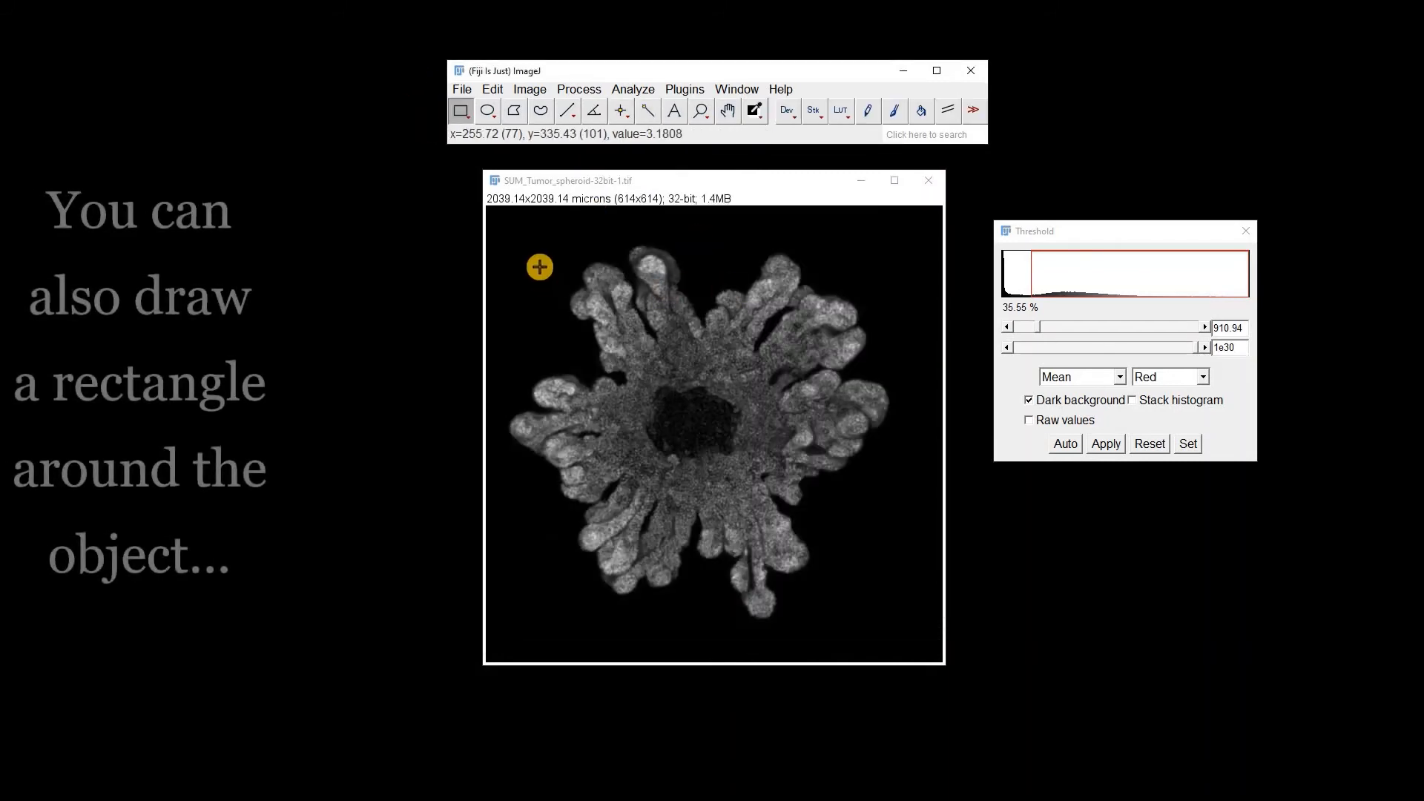
drag(518, 250, 774, 544)
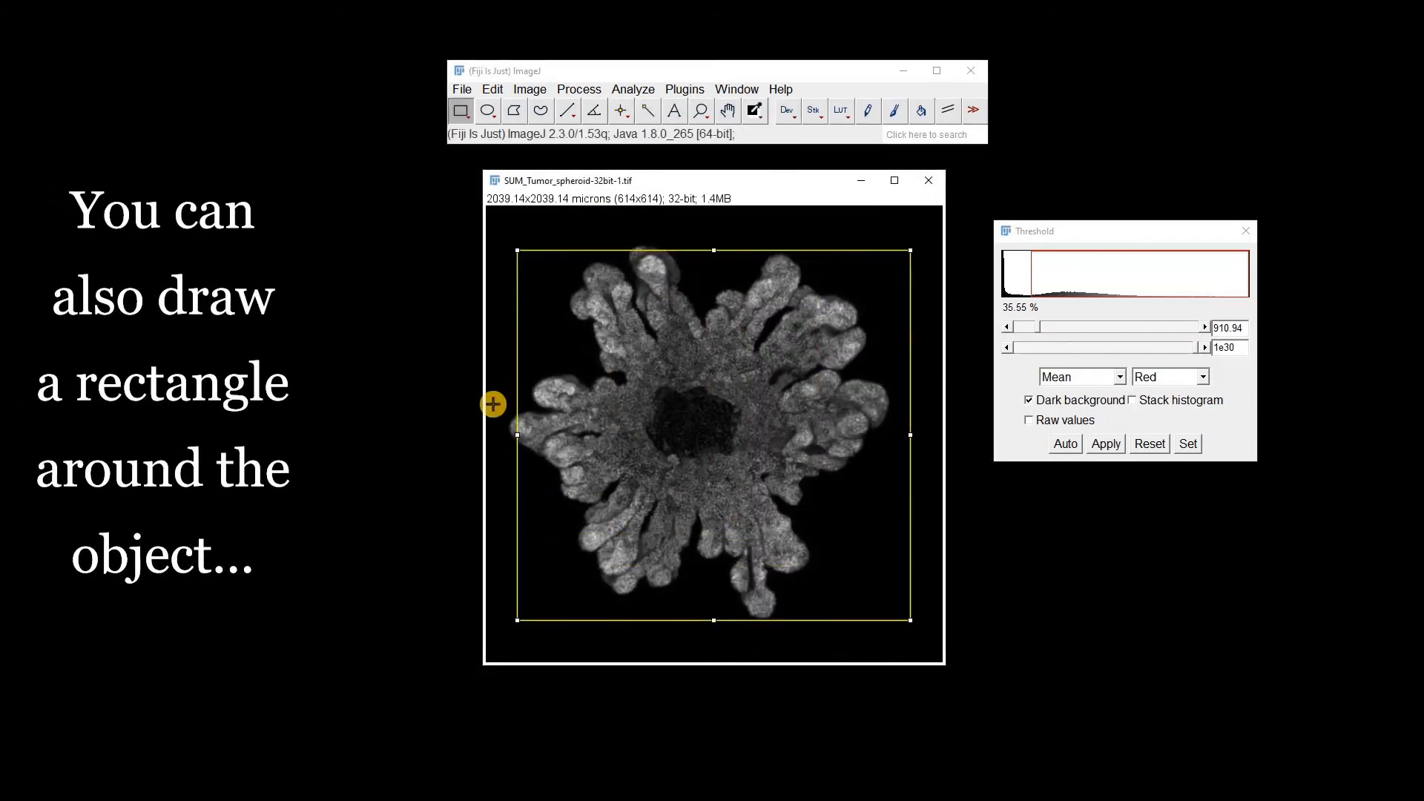
drag(508, 434, 506, 434)
Step: Set the centered rectangular selection's height to 520 with Specify, and finish by clearing the selection
click(492, 89)
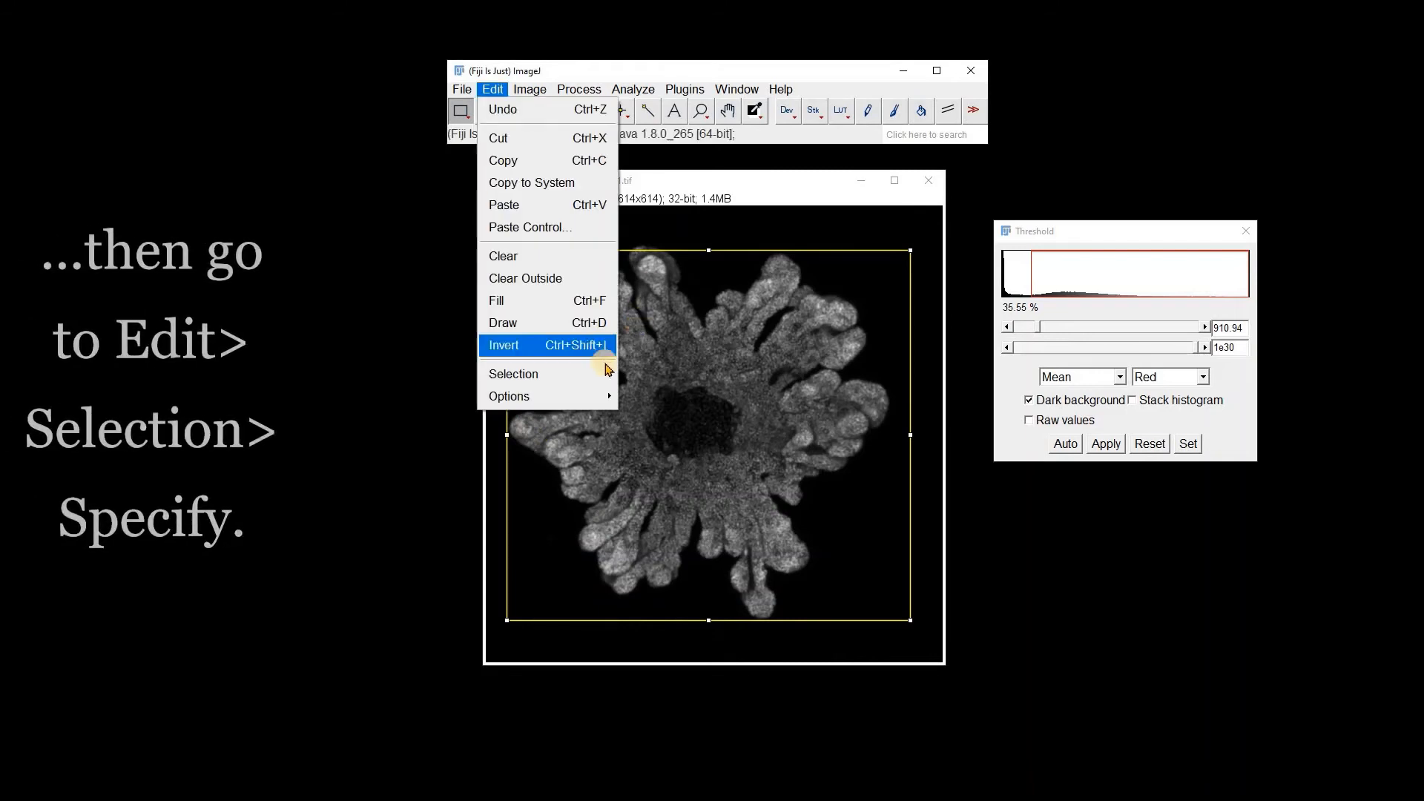
mouse_move(613, 378)
click(672, 753)
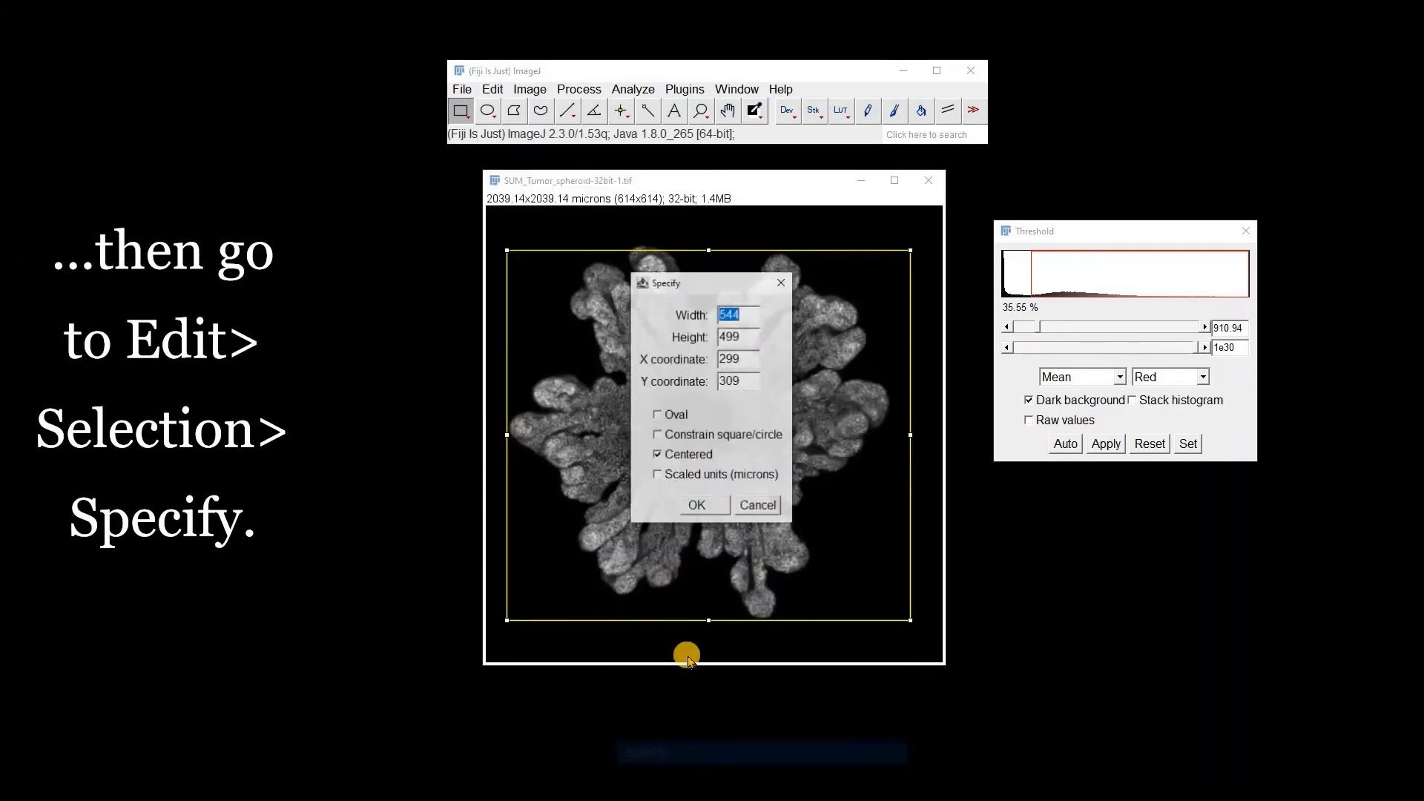
drag(676, 289, 1009, 277)
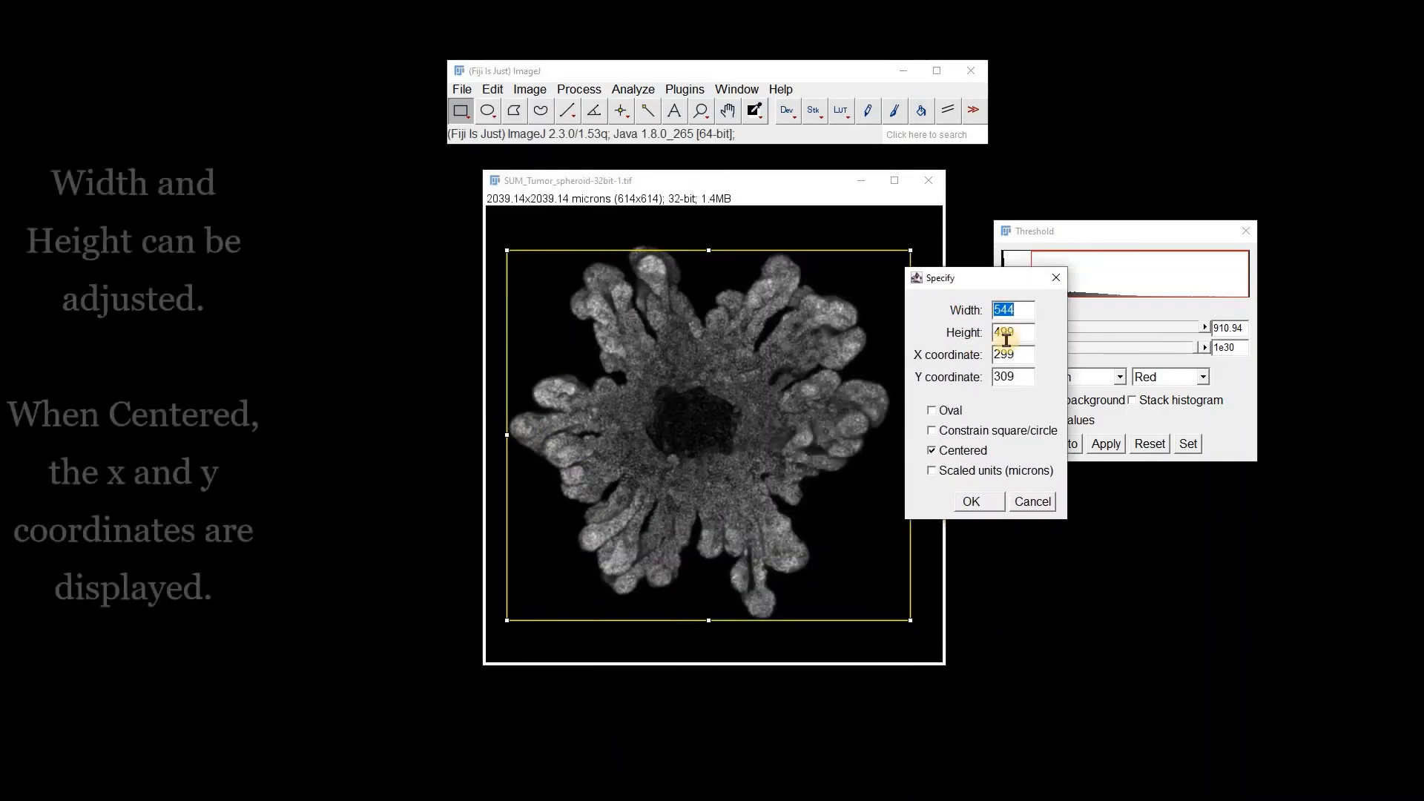
double_click(1017, 332)
text(520)
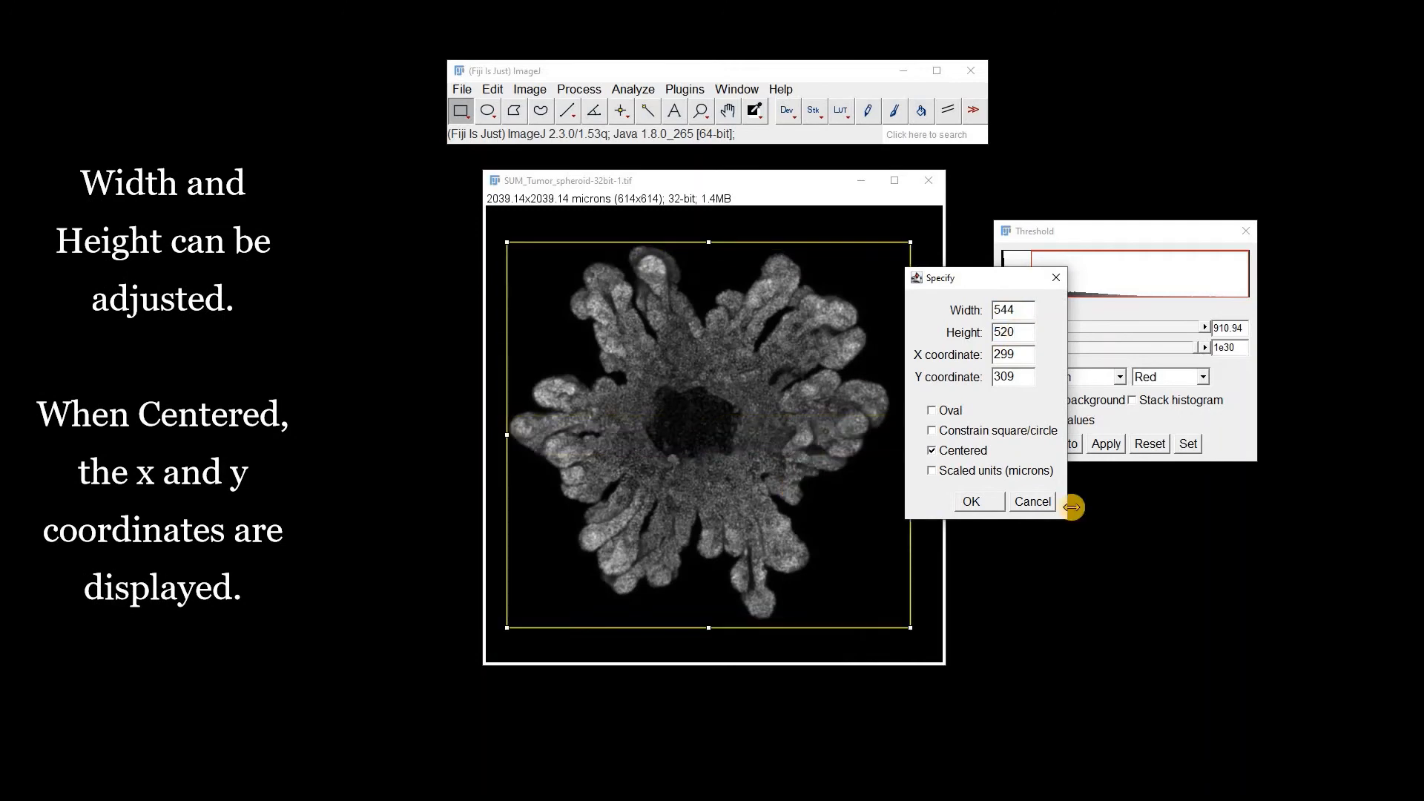
drag(982, 276, 1055, 293)
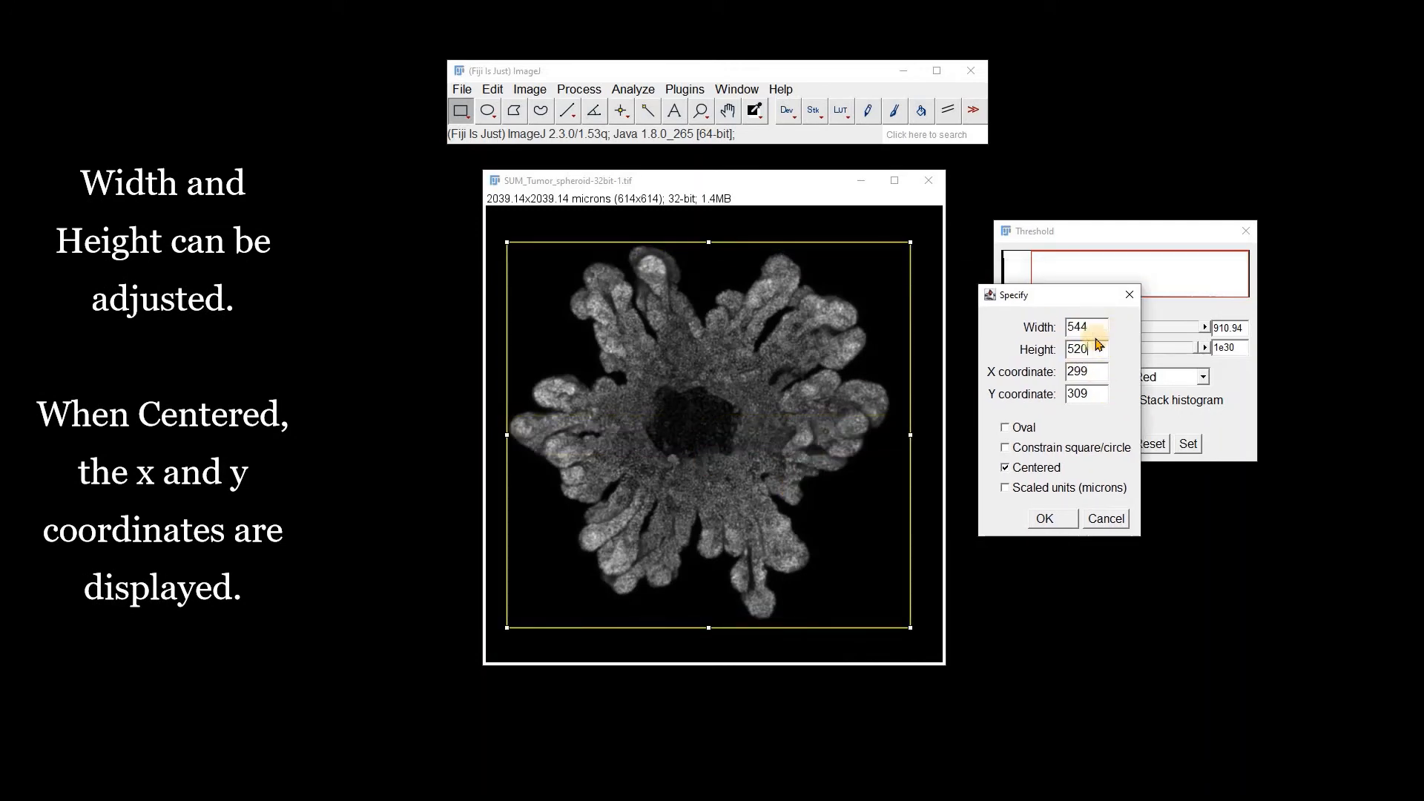
click(1046, 518)
click(938, 467)
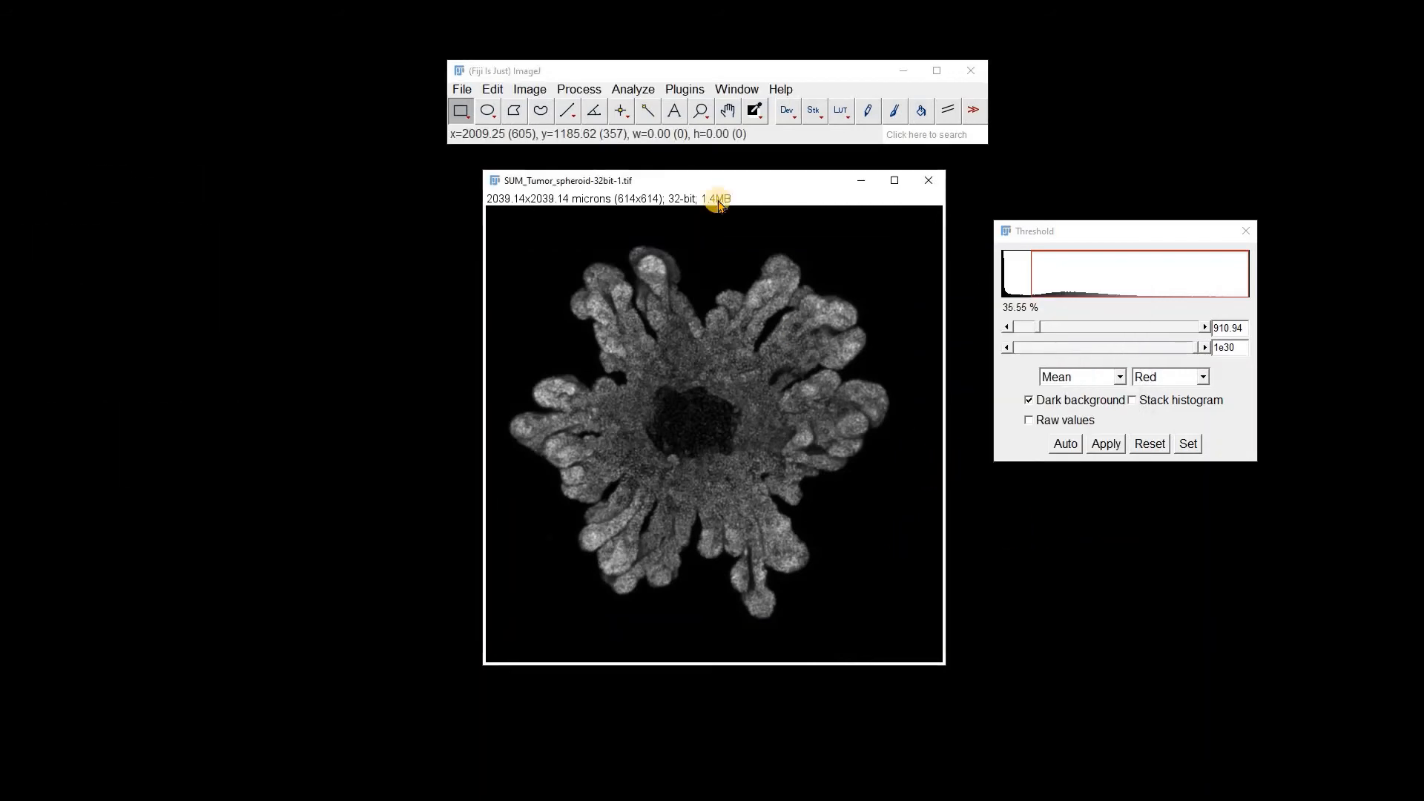
Step: Run Polar Transformer on the spheroid image over 360 degrees with clockwise rotation and center x coordinate 299
click(692, 95)
click(716, 569)
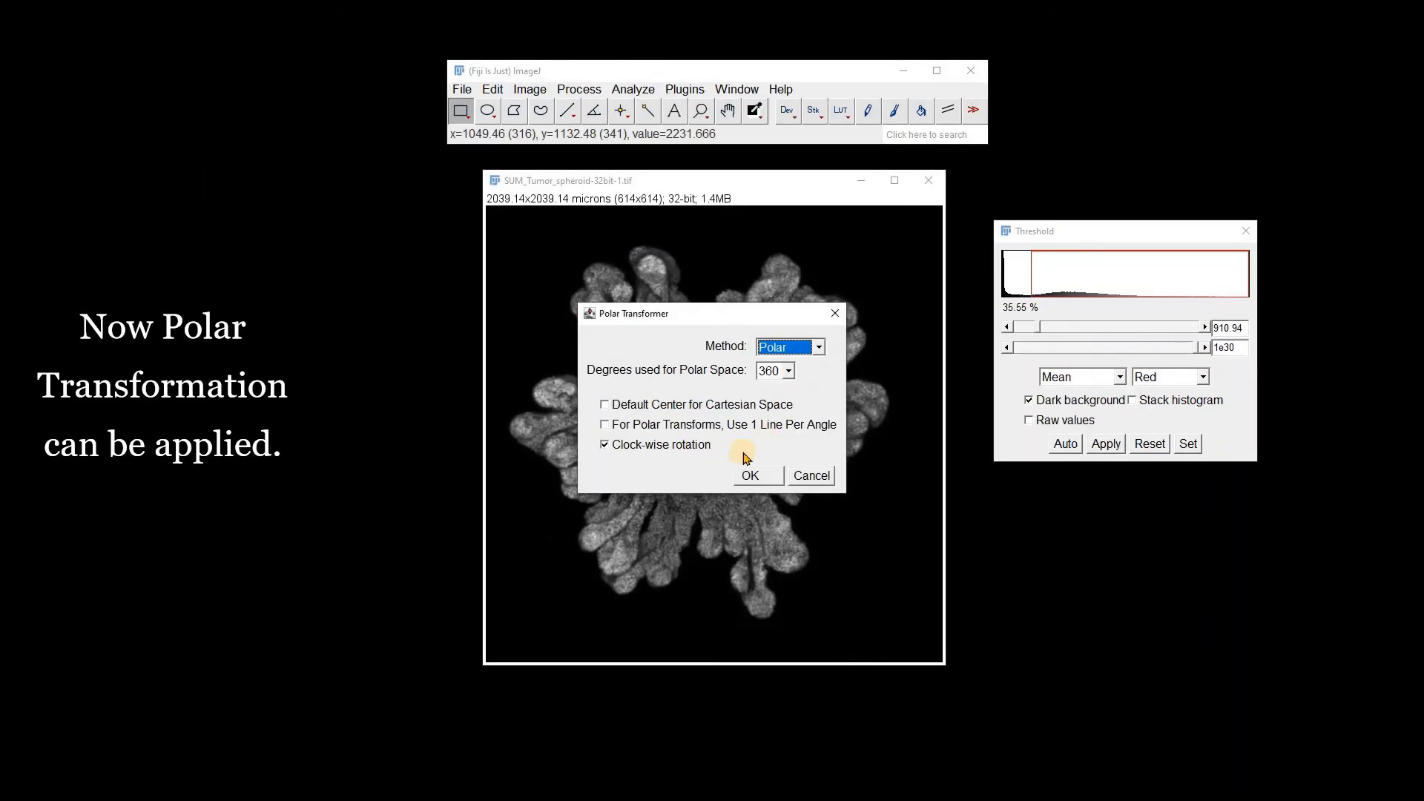
click(750, 474)
click(741, 424)
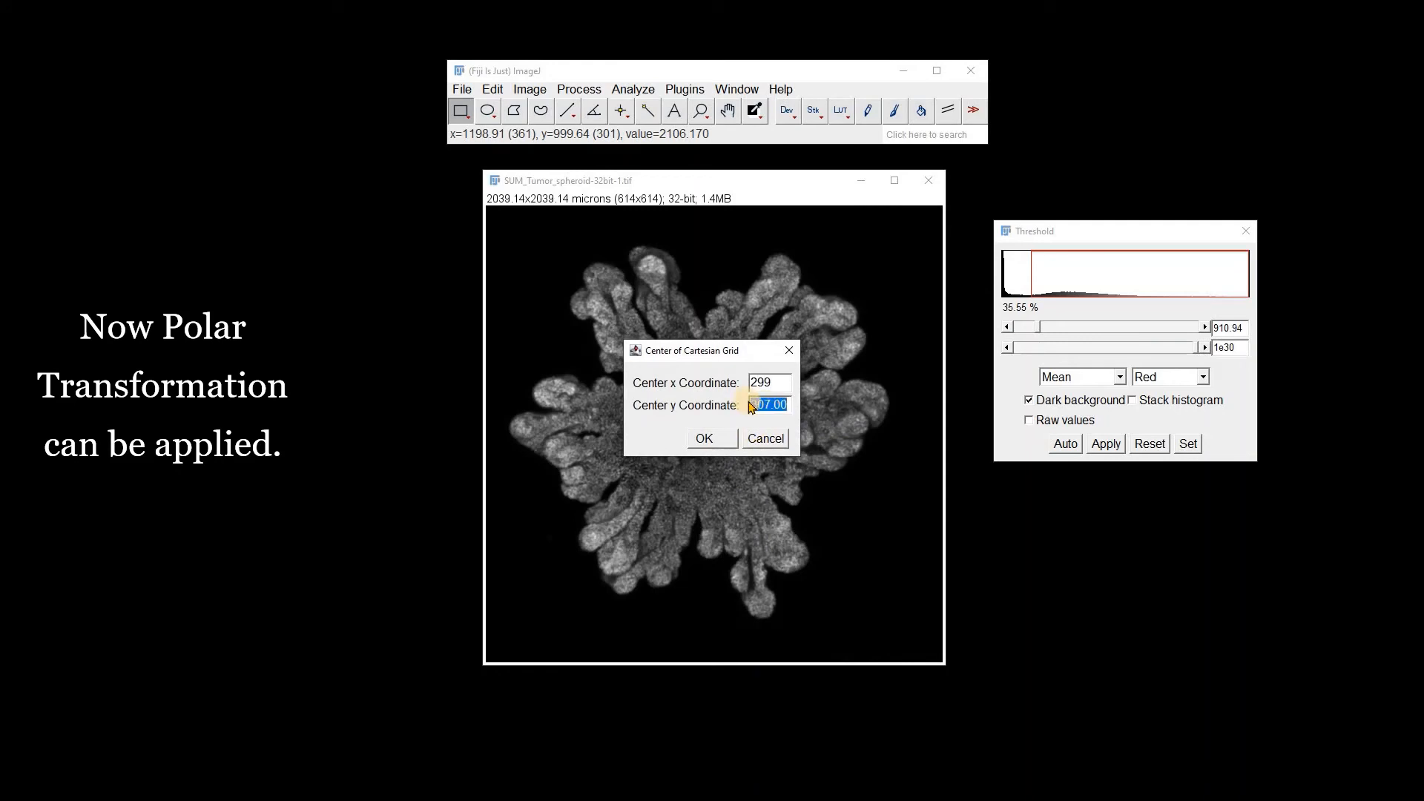
click(721, 439)
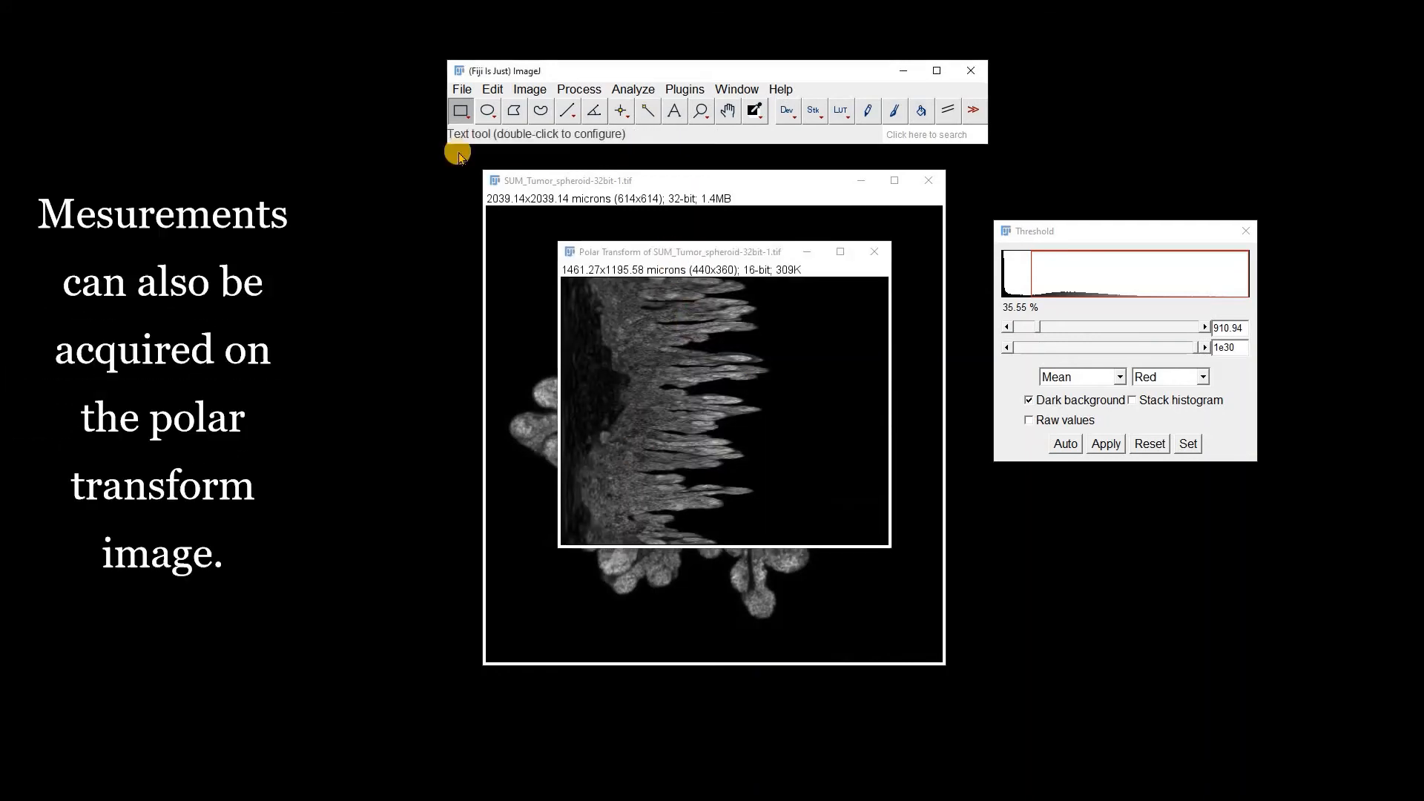
Step: Close all spheroid images without saving, along with the Threshold window
click(463, 90)
click(512, 293)
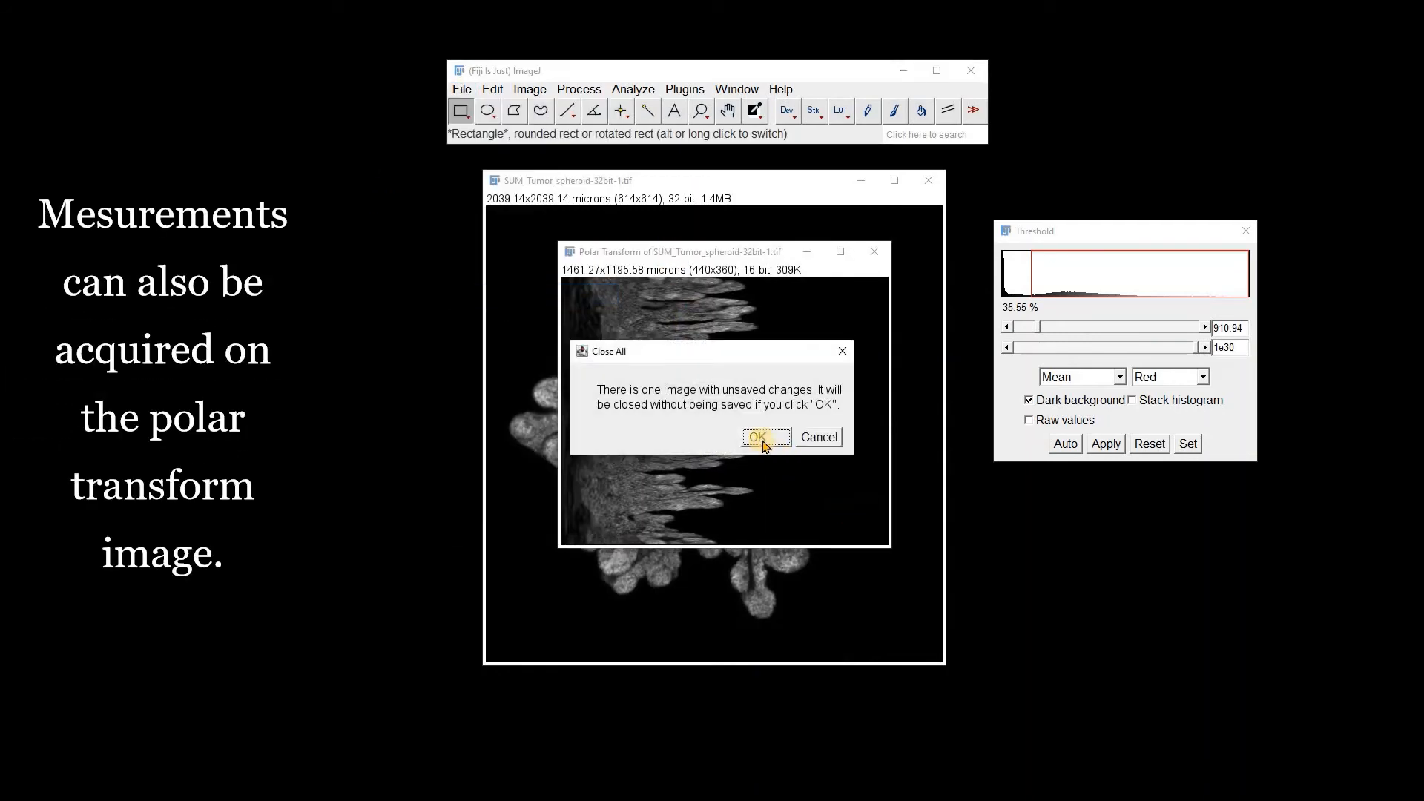
click(755, 440)
click(1247, 231)
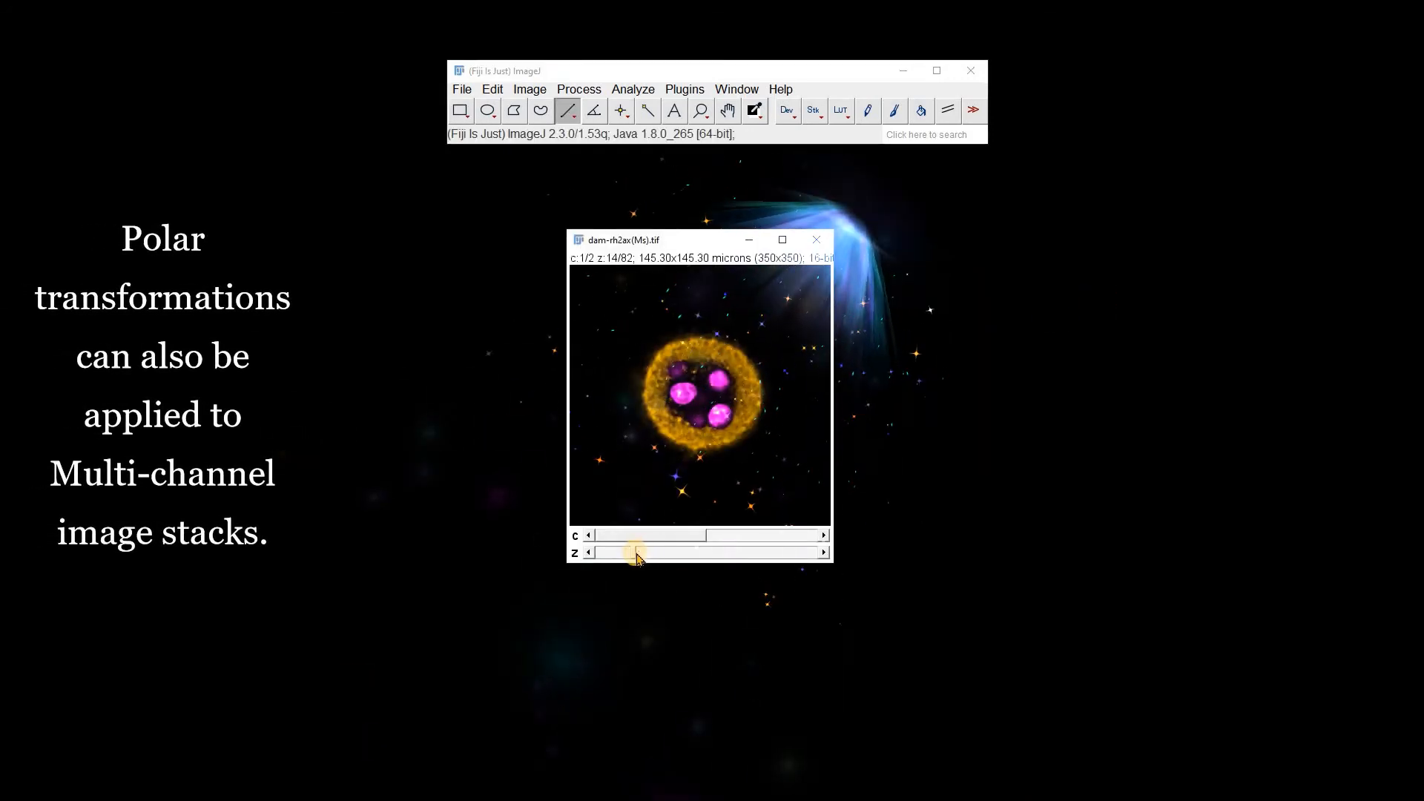
Step: Display z slice 17 of the dam-rh2ax(Ms).tif stack, split it into separate channels, and spread the channel windows apart
drag(636, 557, 640, 523)
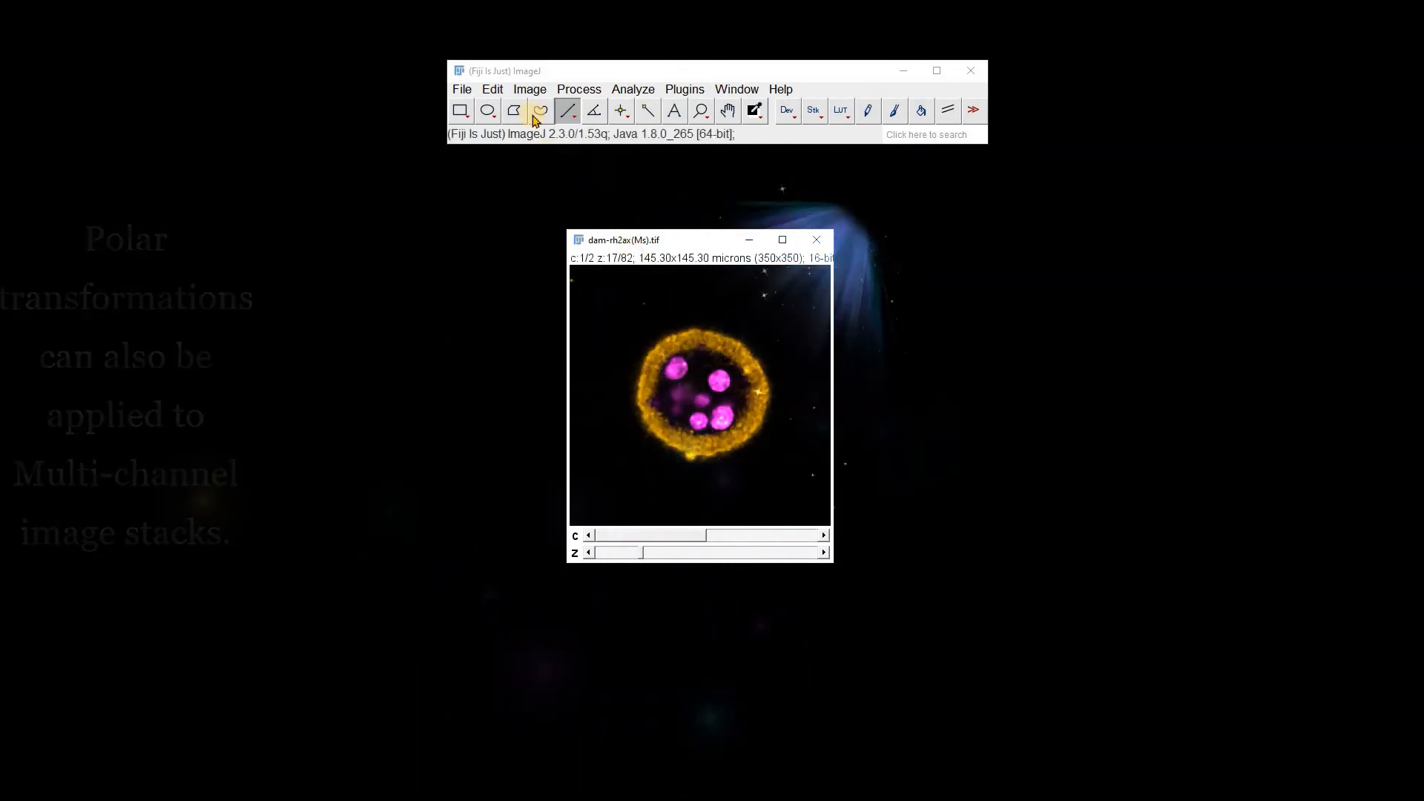
click(529, 89)
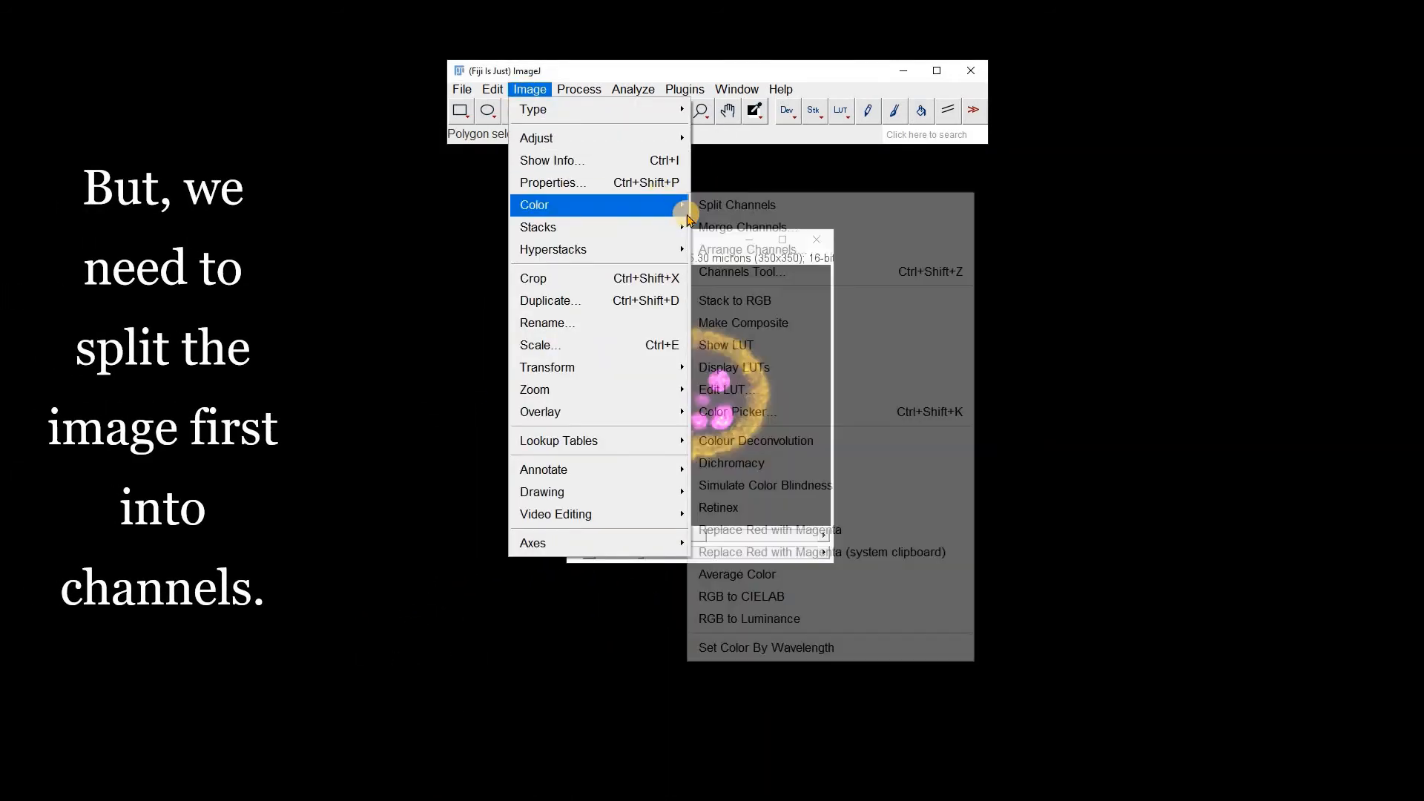
click(713, 205)
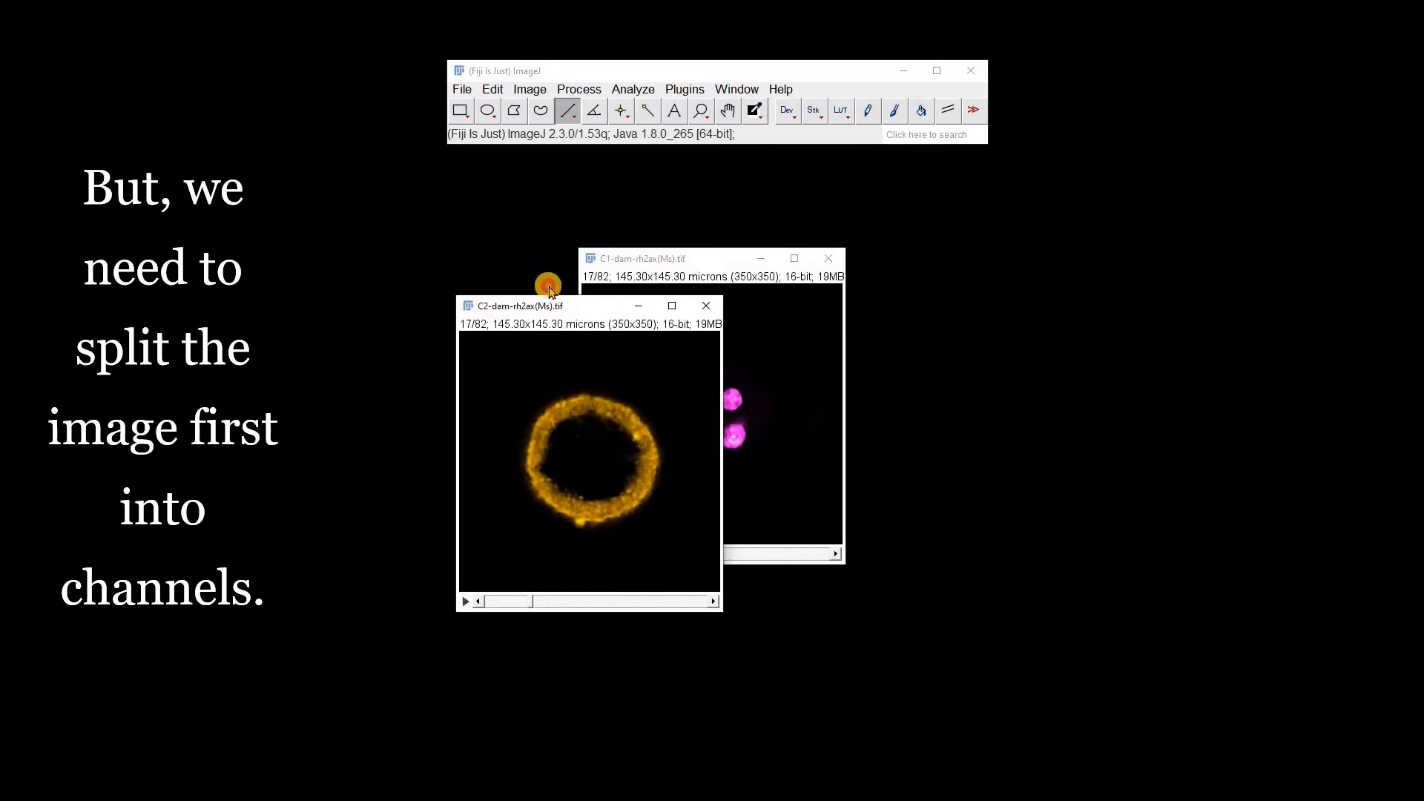
drag(723, 286, 868, 249)
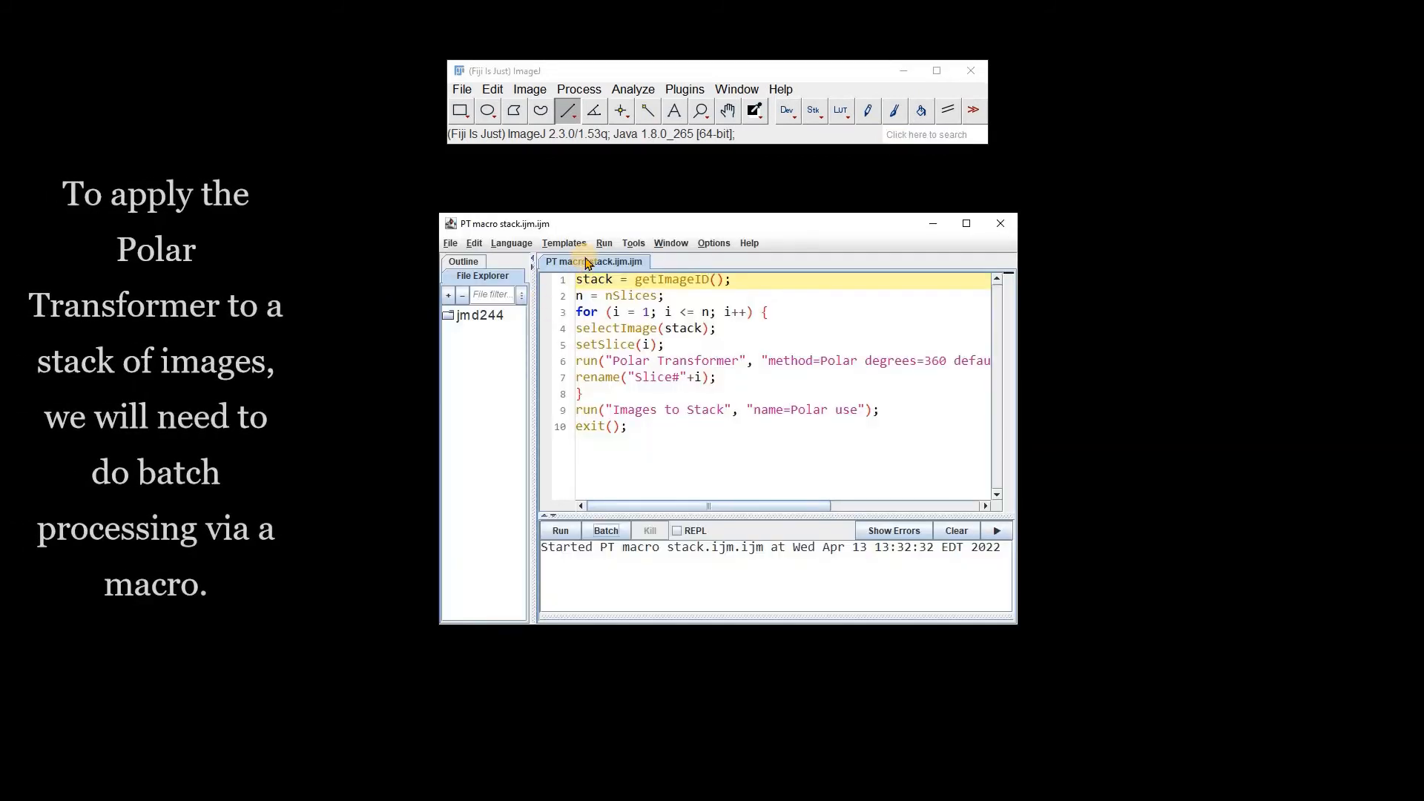
Step: Place the macro editor beside the channel images, run the macro on the C2-dam-rh2ax(Ms).tif stack, and display slice 6 of the Polar stack
drag(586, 227, 602, 252)
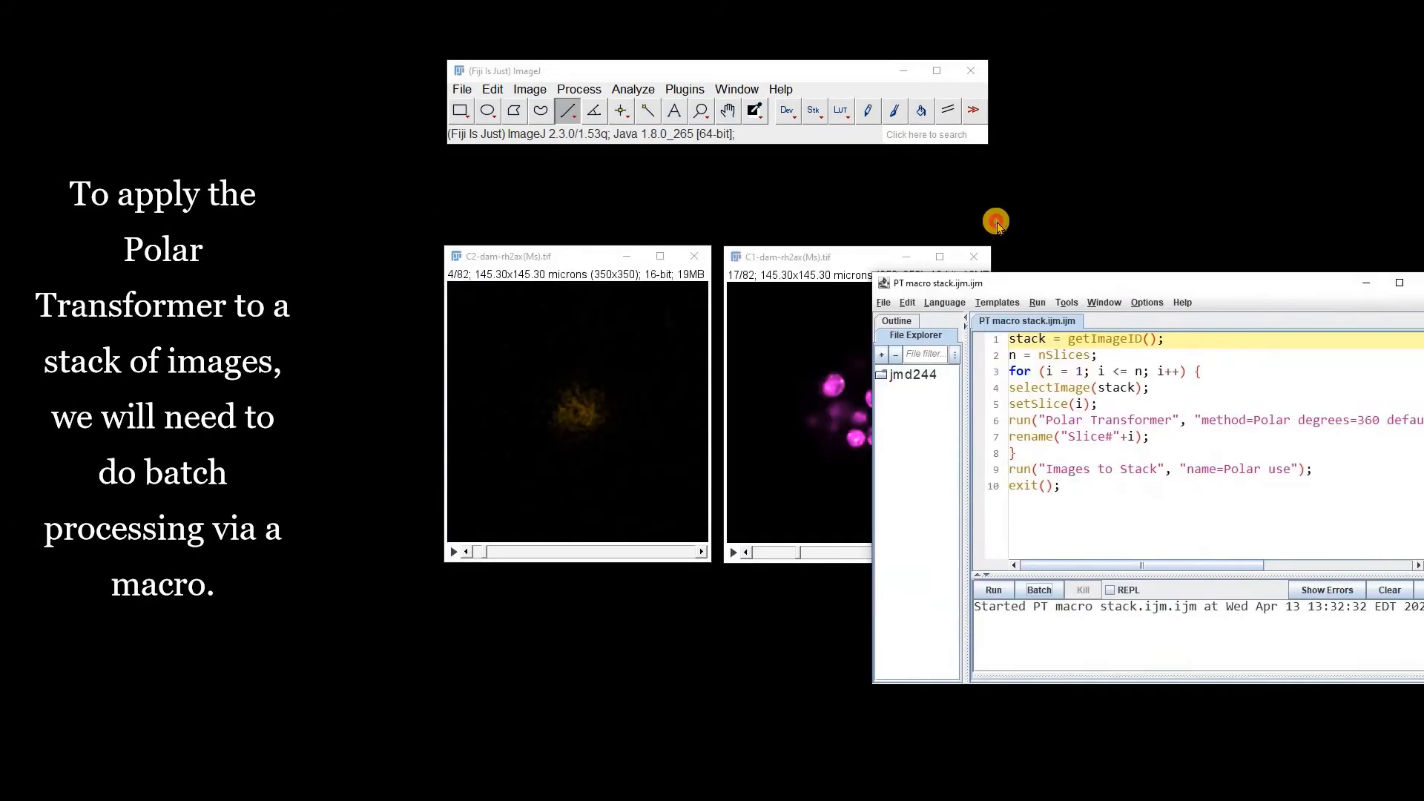
drag(995, 216, 860, 221)
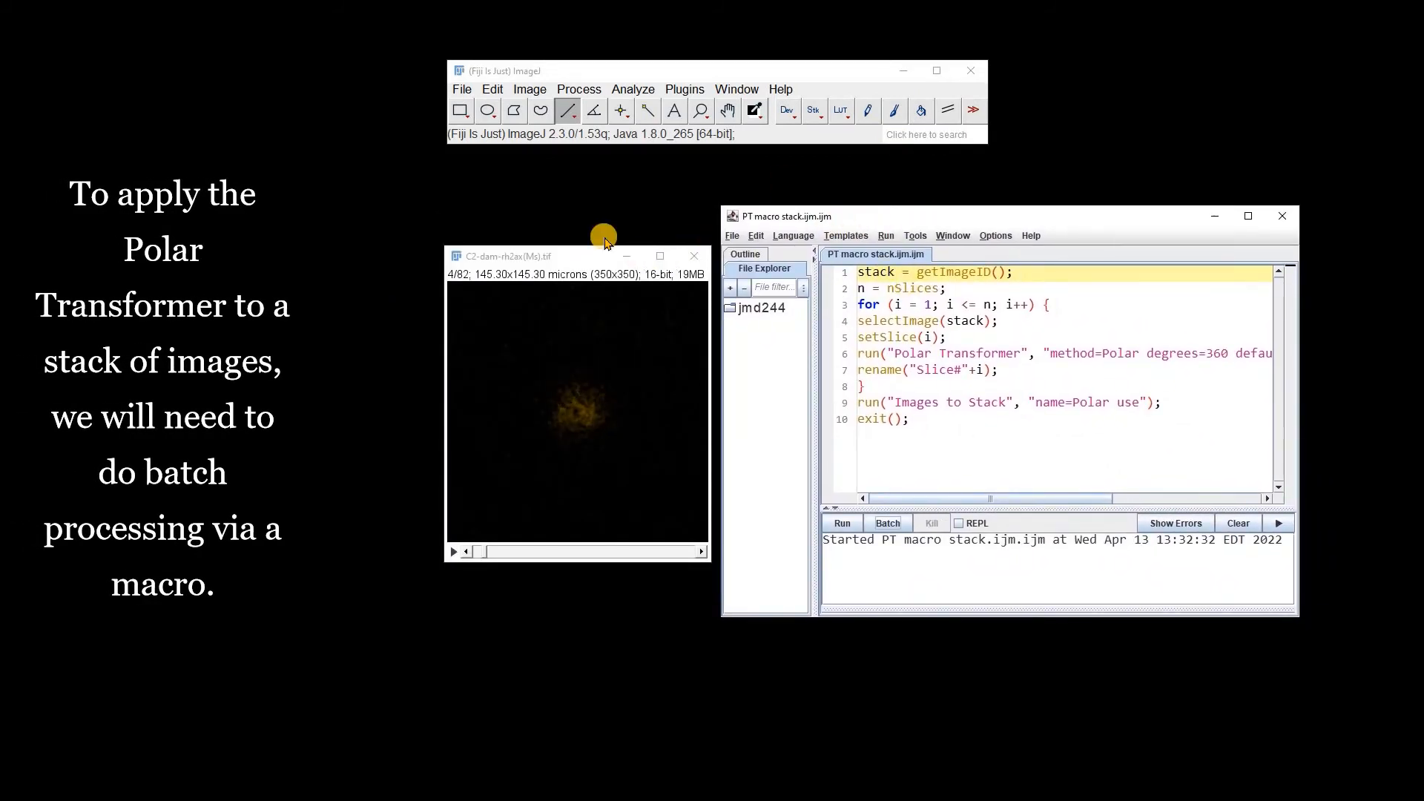
click(512, 262)
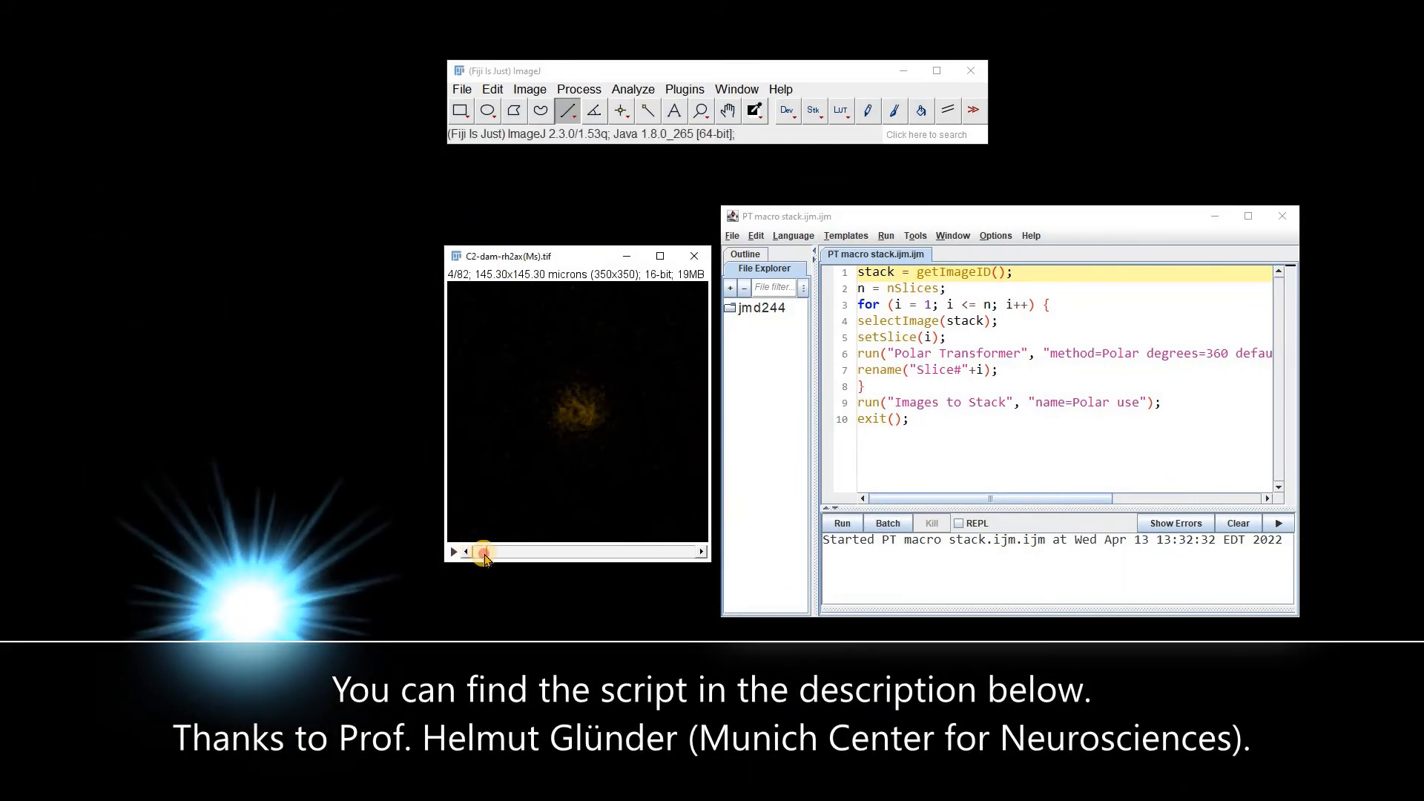
mouse_move(477, 554)
mouse_down()
mouse_move(573, 553)
mouse_move(484, 553)
mouse_up()
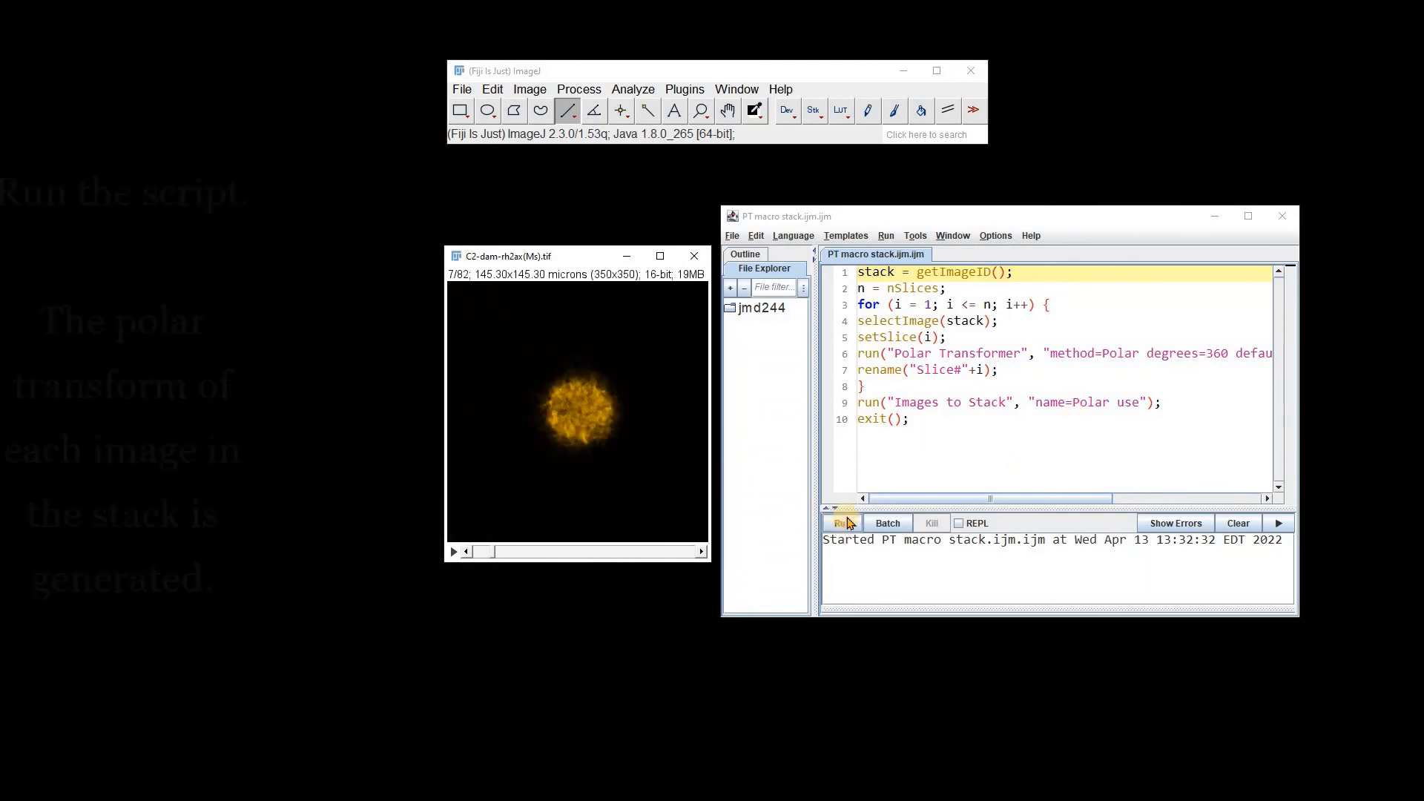
click(849, 524)
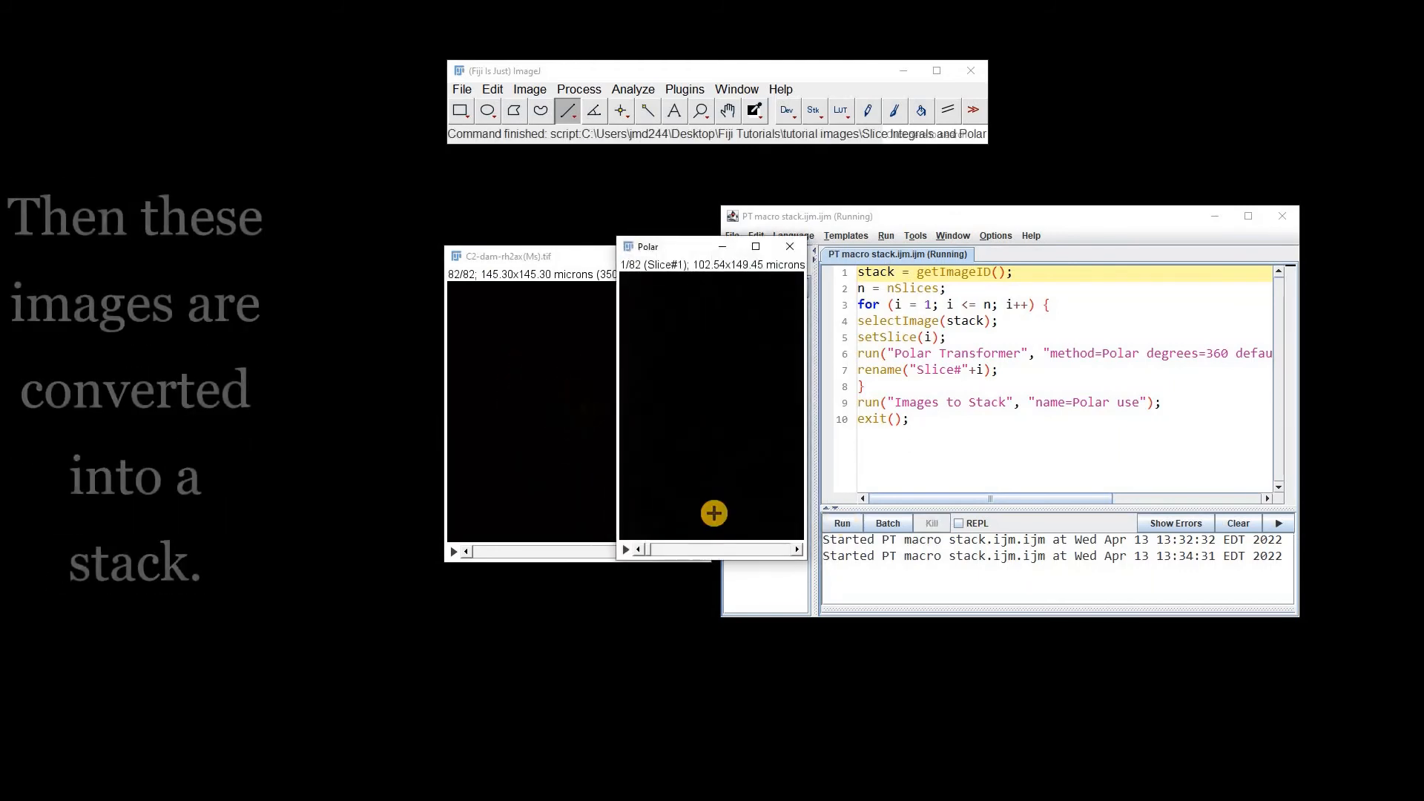
mouse_move(648, 555)
mouse_down()
mouse_move(757, 588)
mouse_move(681, 518)
mouse_move(652, 548)
mouse_up()
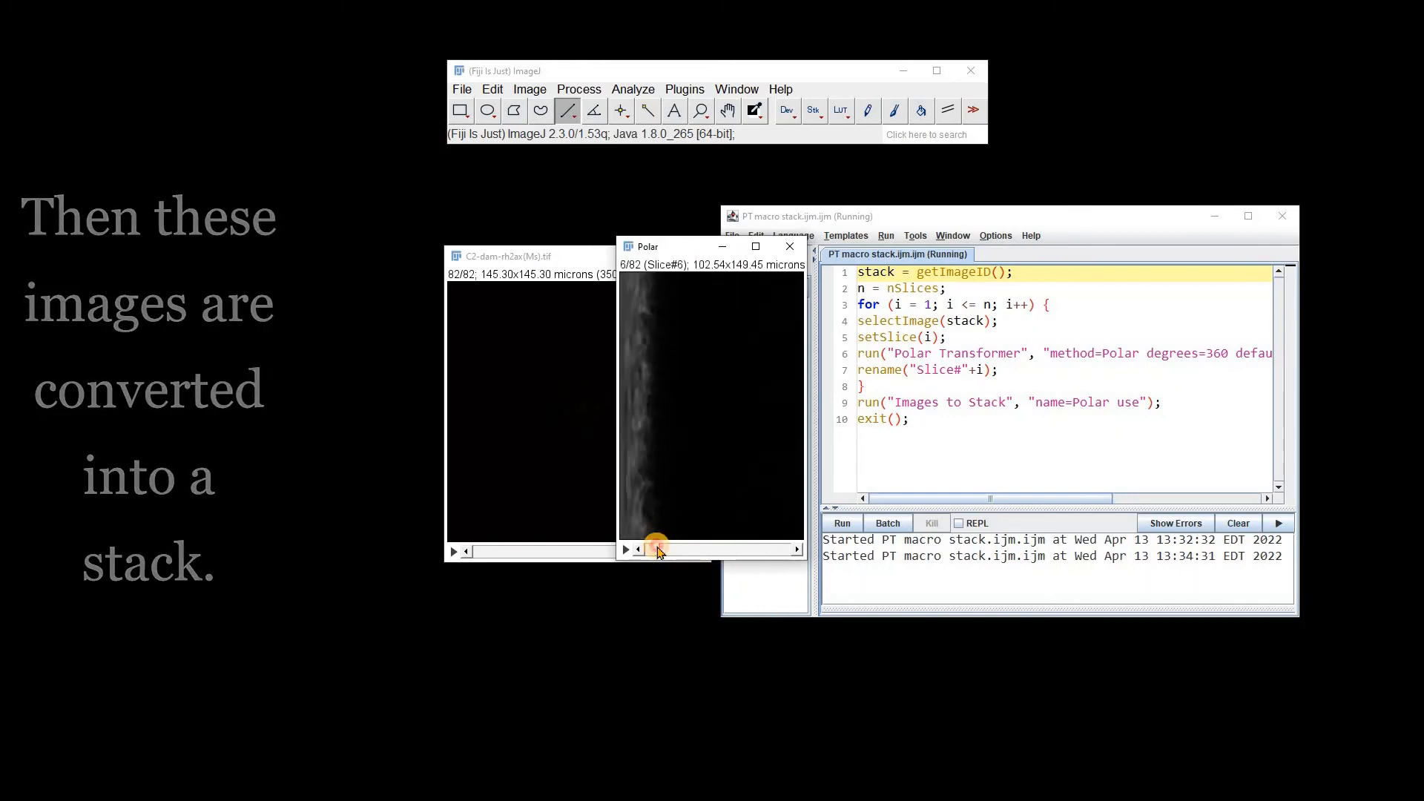
Step: Create a Max Intensity z projection of slices 1 to 82 of the Polar stack and apply the 3-3-2 RGB LUT
click(532, 93)
mouse_move(549, 226)
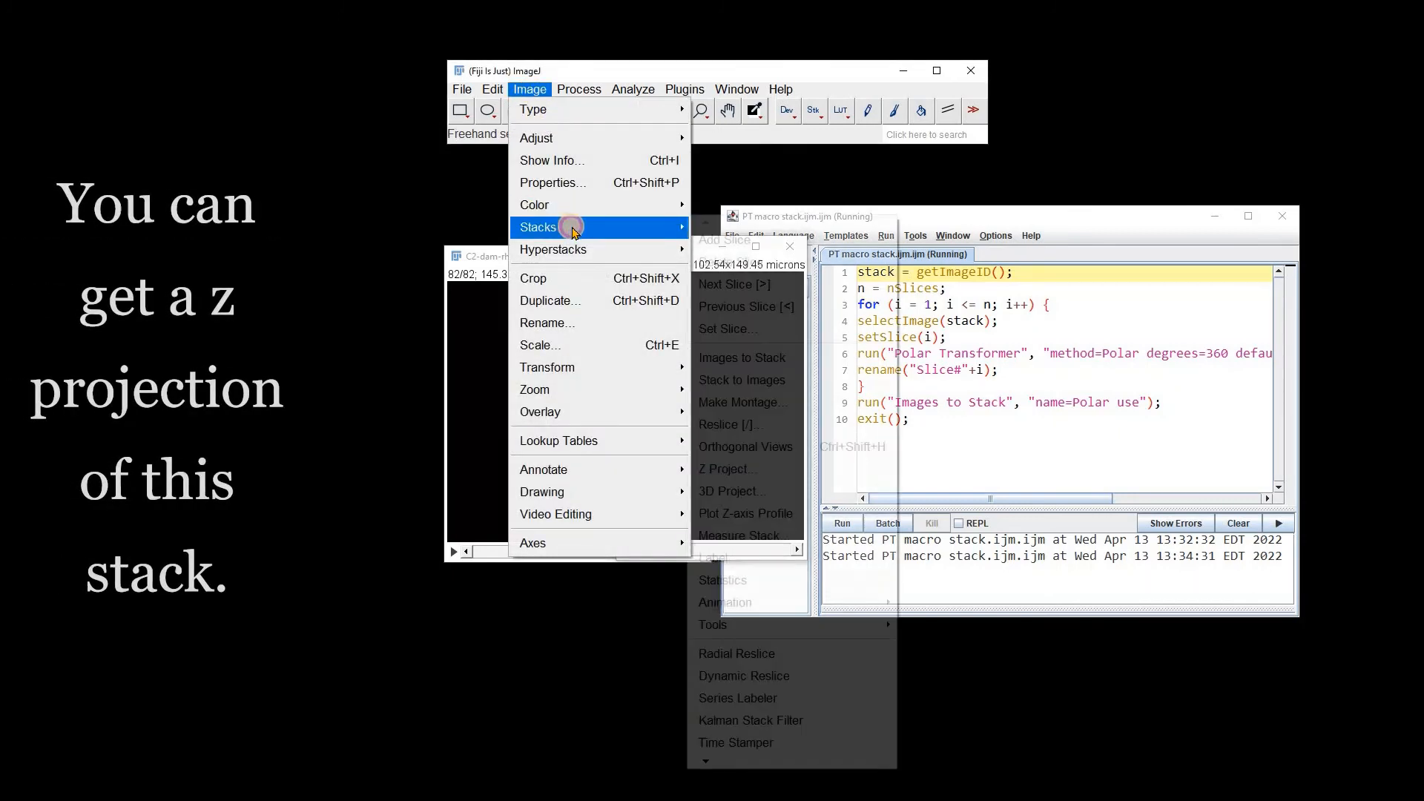
click(817, 492)
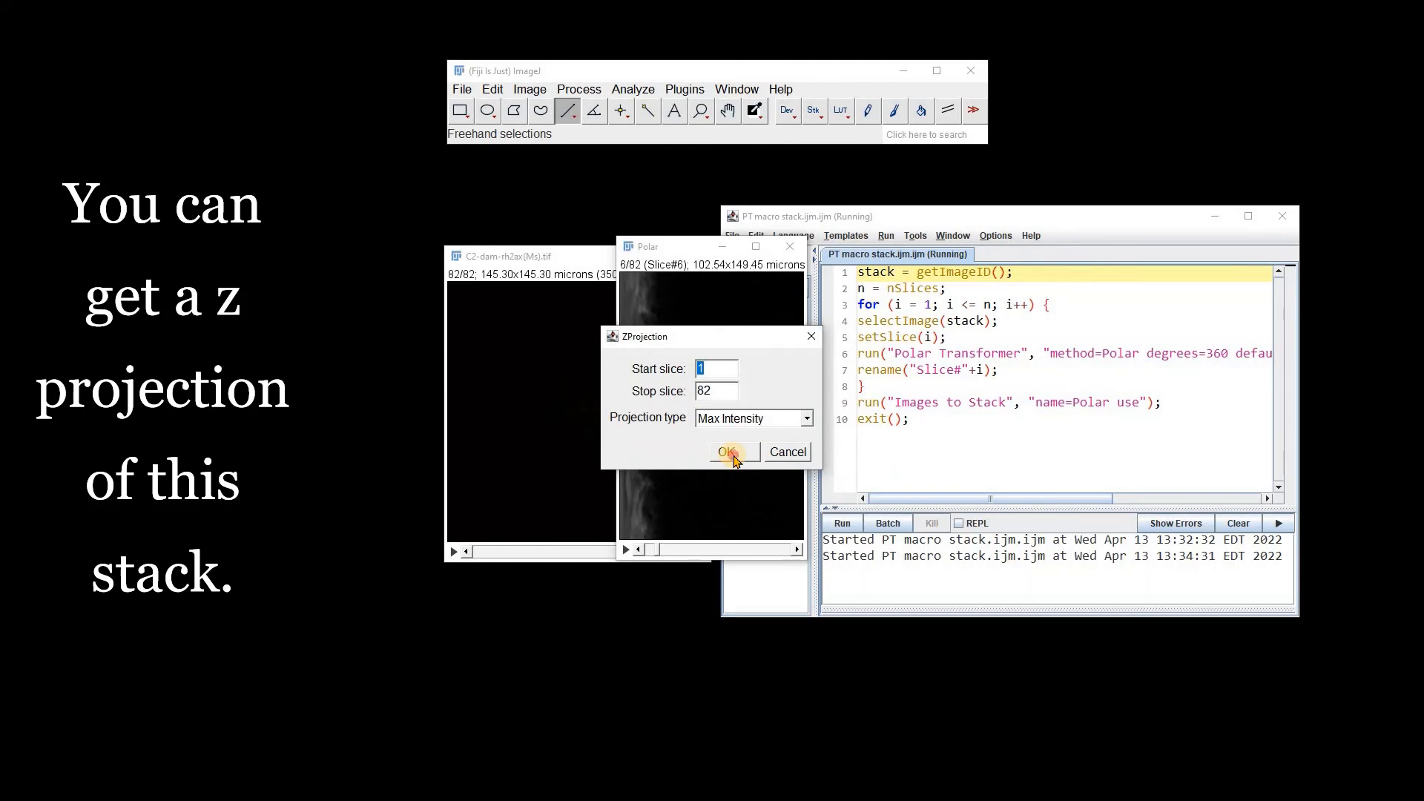
click(731, 453)
click(841, 110)
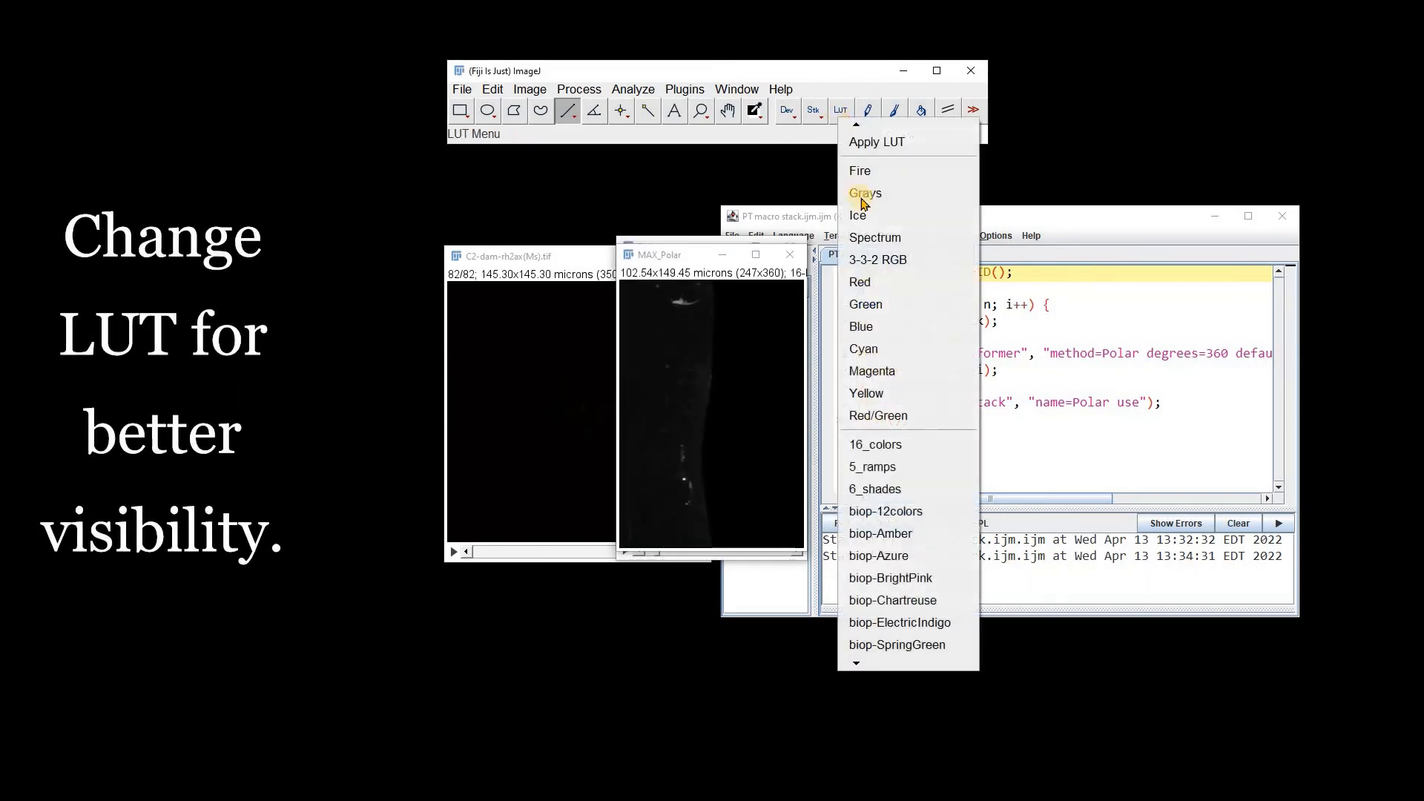
click(850, 261)
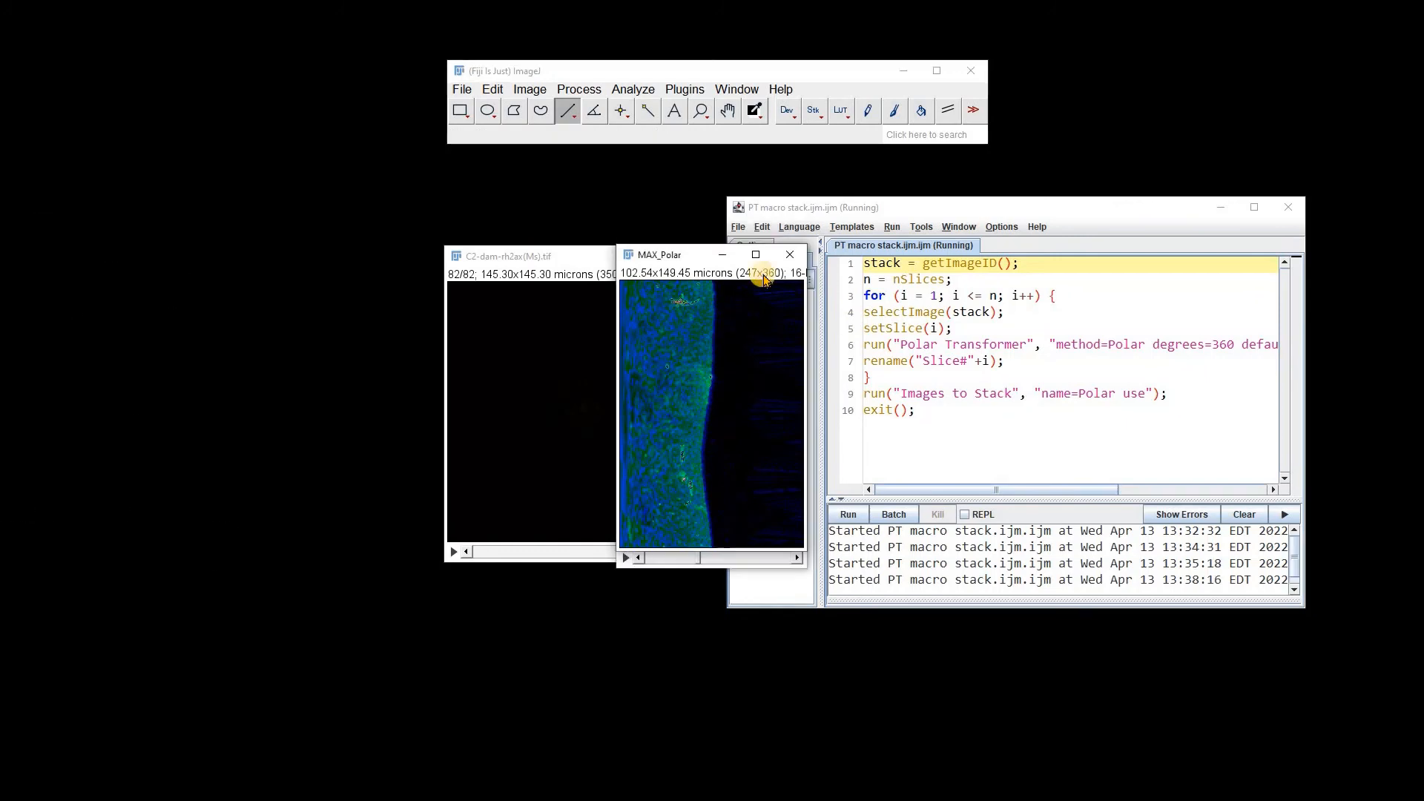
Step: Move the macro editor clear of the images and run the macro on the C1-dam-rh2ax(Ms).tif stack
click(788, 217)
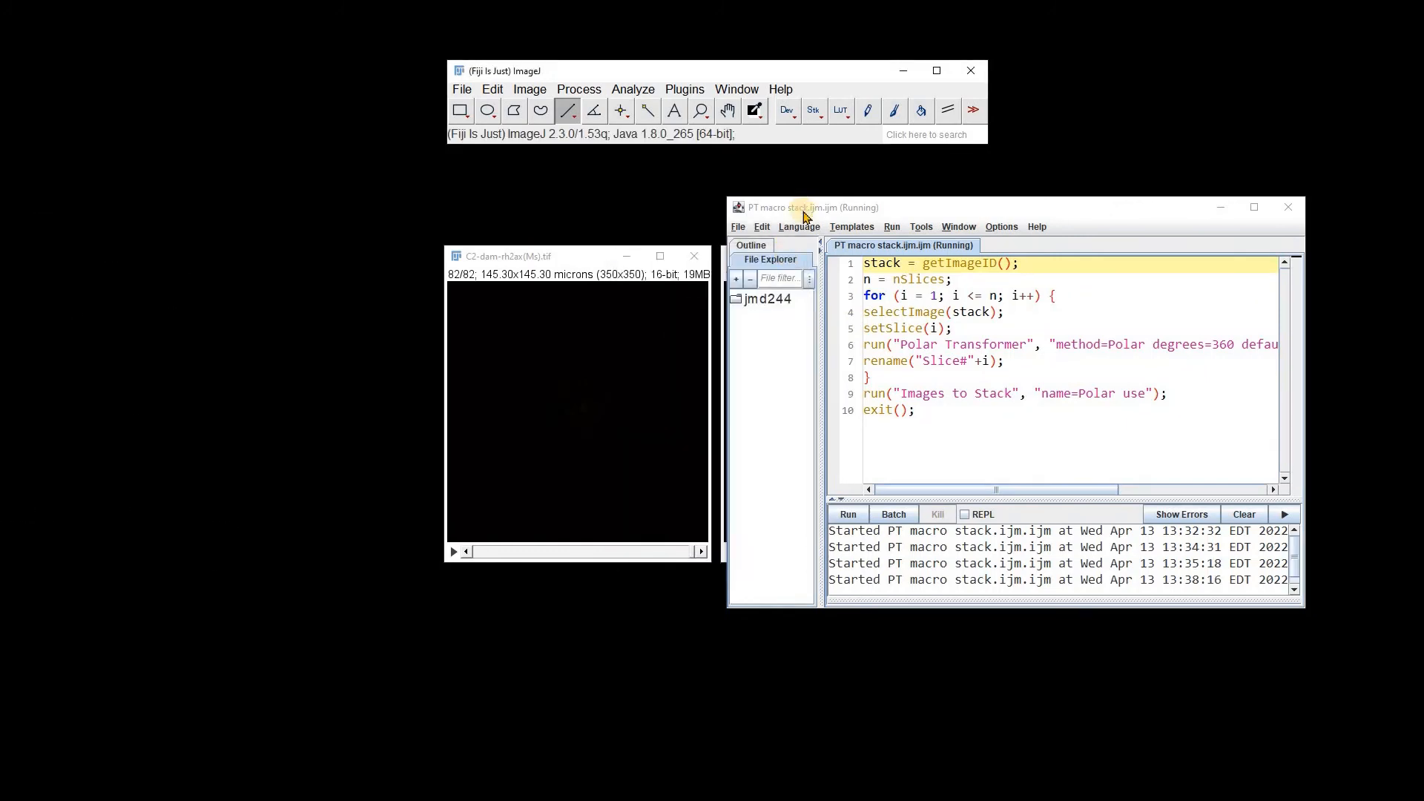
drag(805, 215, 851, 216)
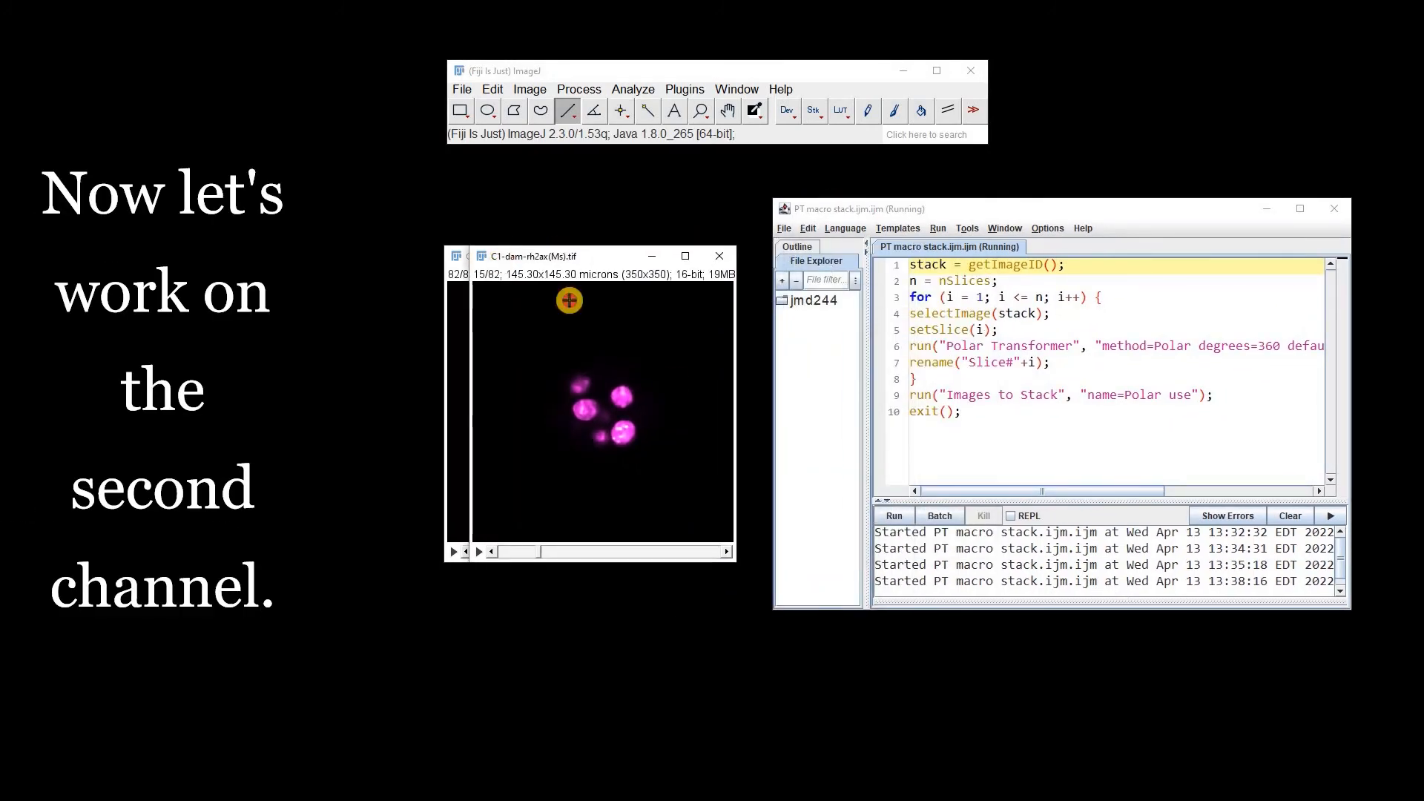
click(892, 517)
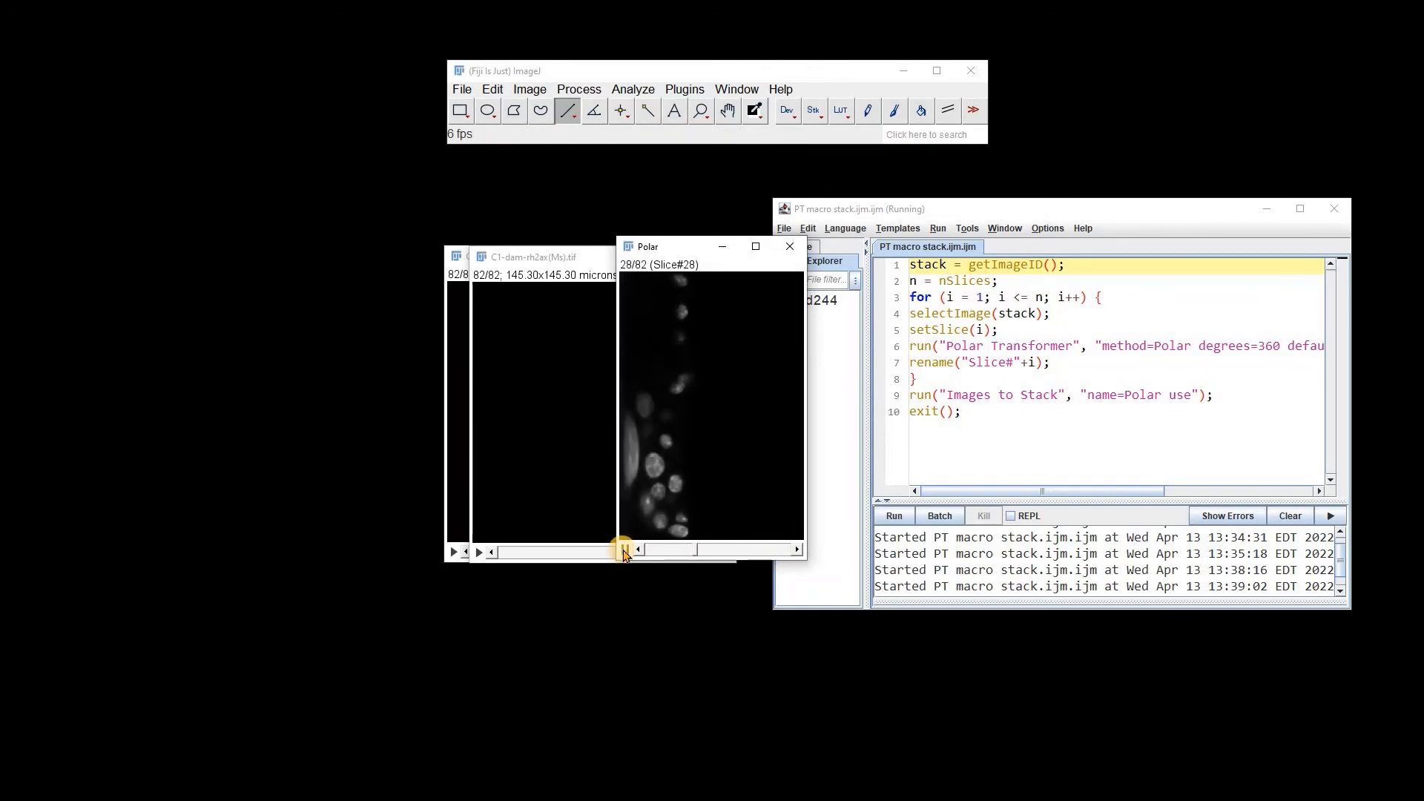
Step: Create a Max Intensity z projection of slices 1 to 82 from the C1 channel's Polar stack
click(530, 89)
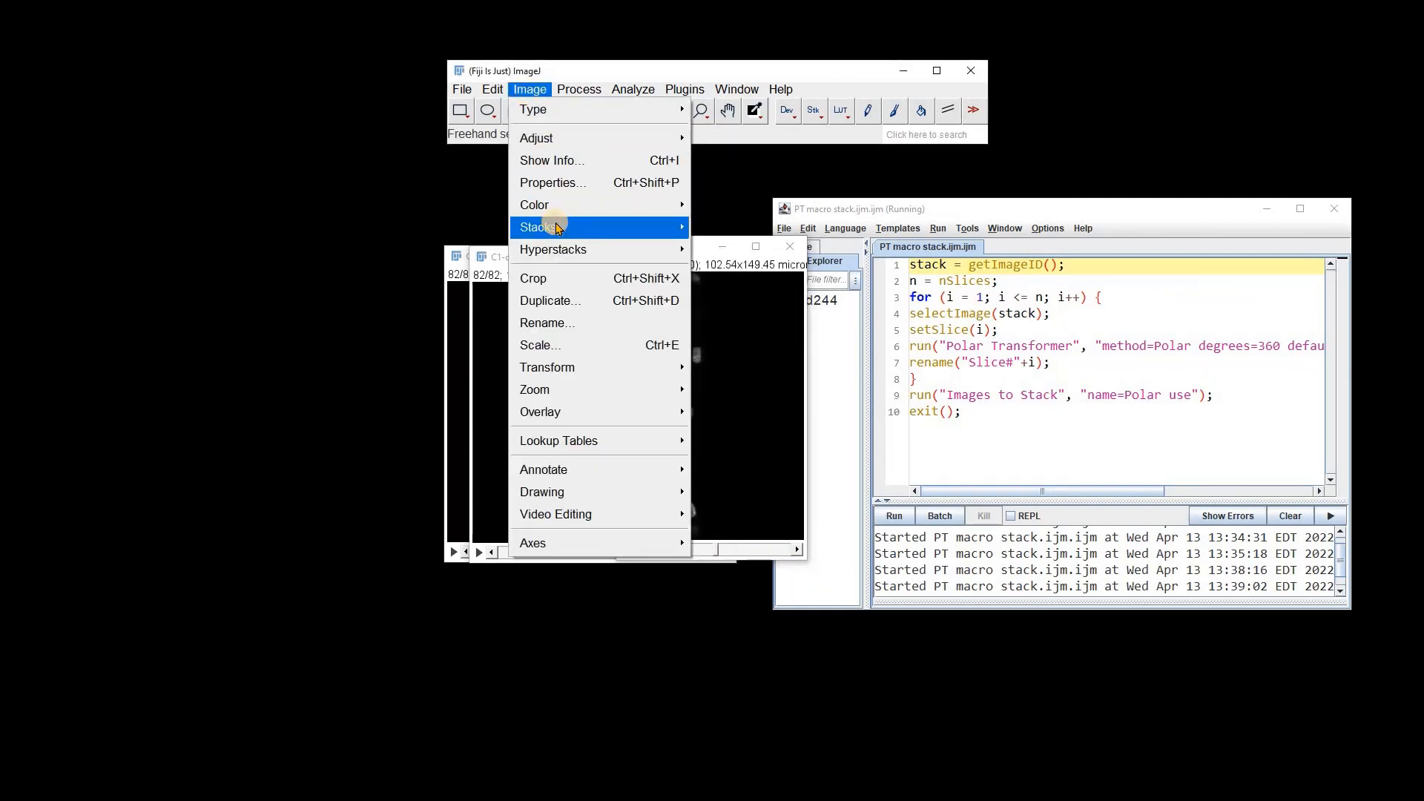
mouse_move(534, 227)
click(738, 464)
click(727, 452)
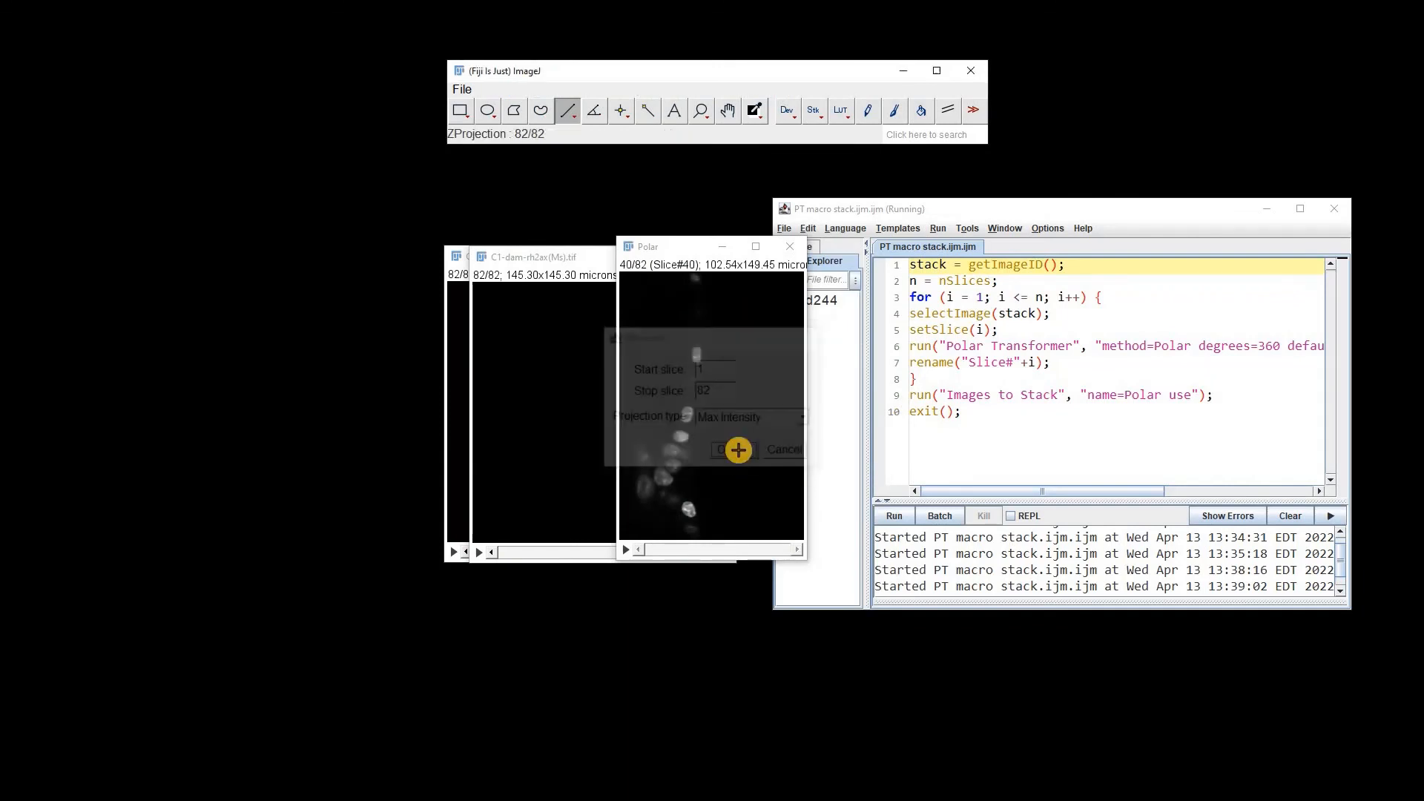
Step: Try the 3-3-2 RGB LUT on the C1 channel's polar projection and replace it with the Magenta LUT
click(841, 112)
click(886, 247)
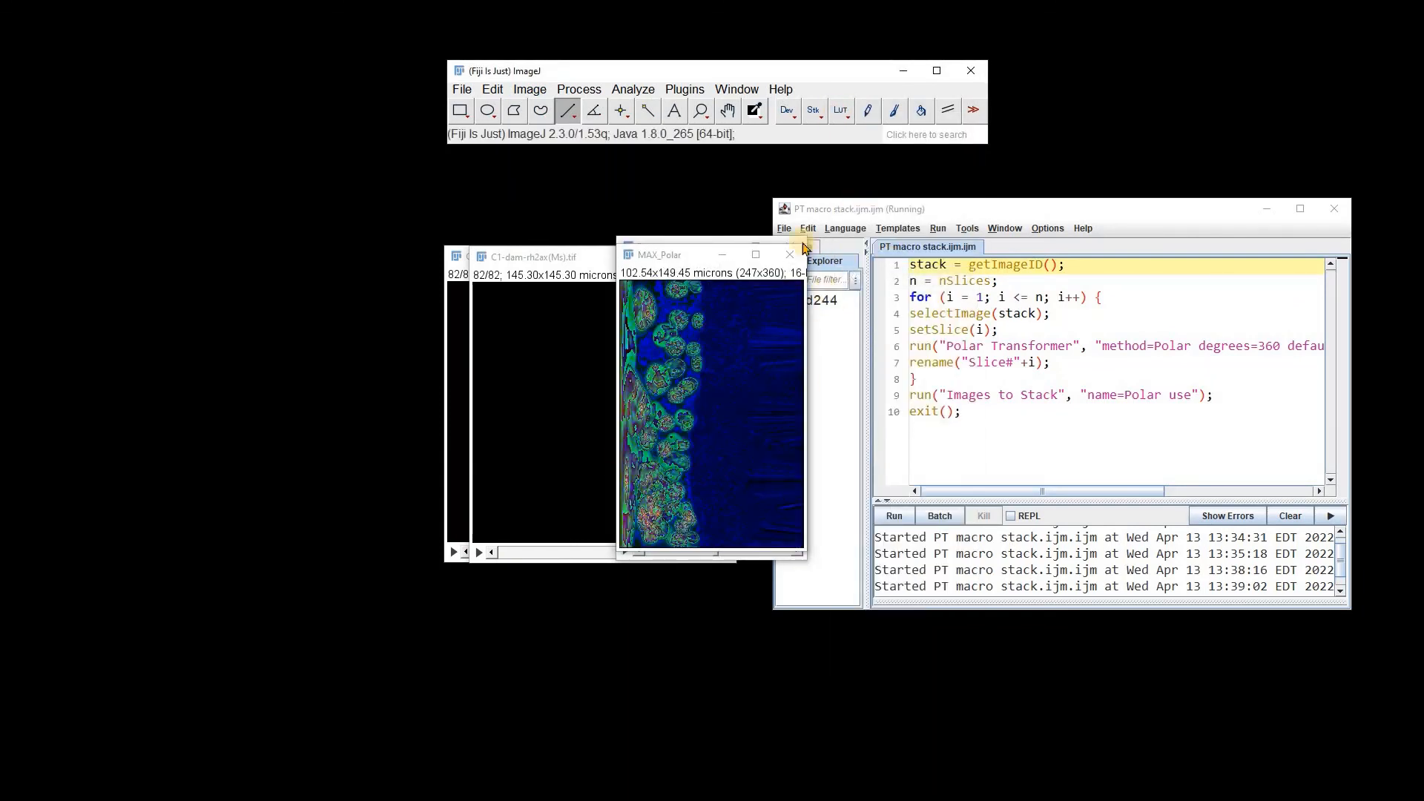
click(840, 111)
click(864, 385)
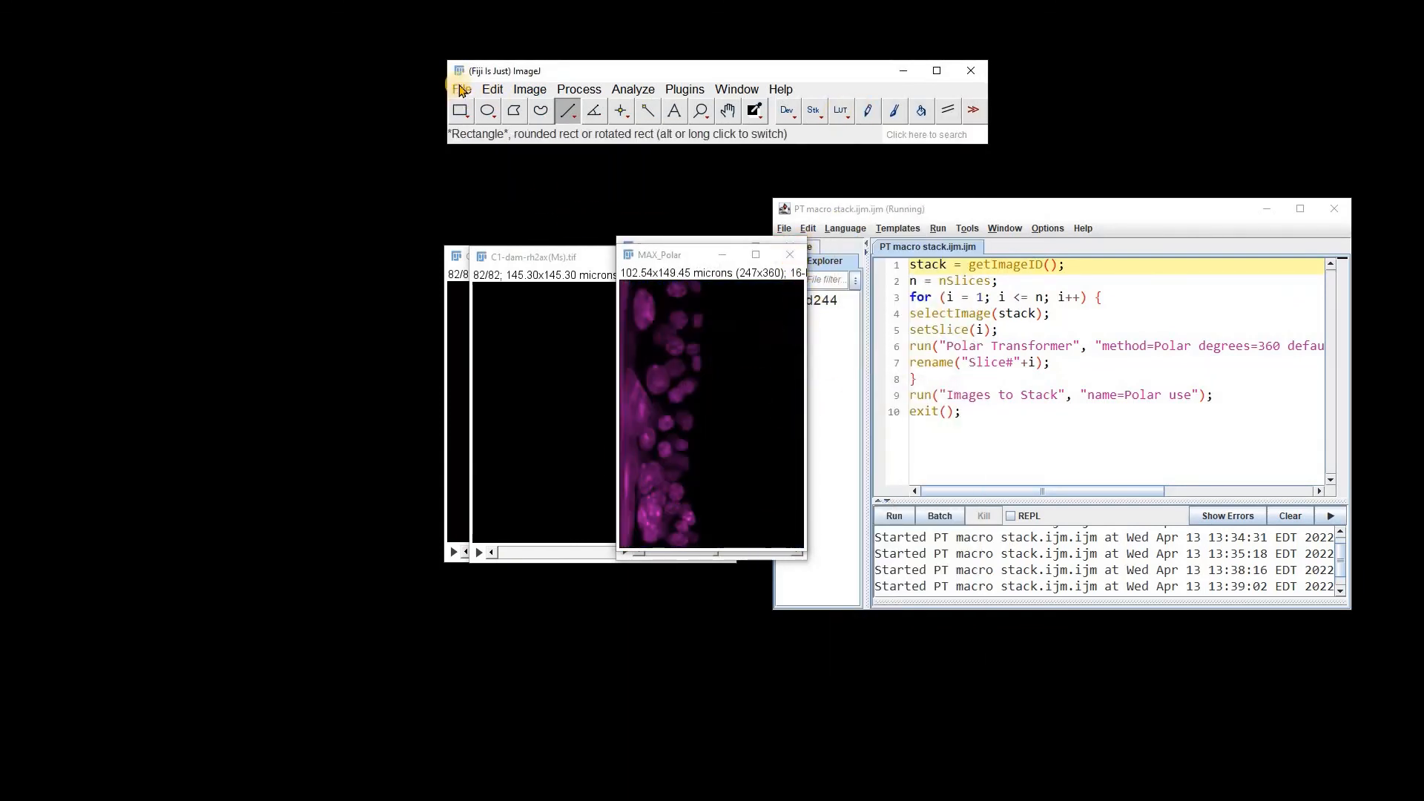
Step: Close all open image windows and move the macro editor back beneath the main ImageJ window
click(460, 89)
click(490, 292)
drag(1097, 207, 773, 214)
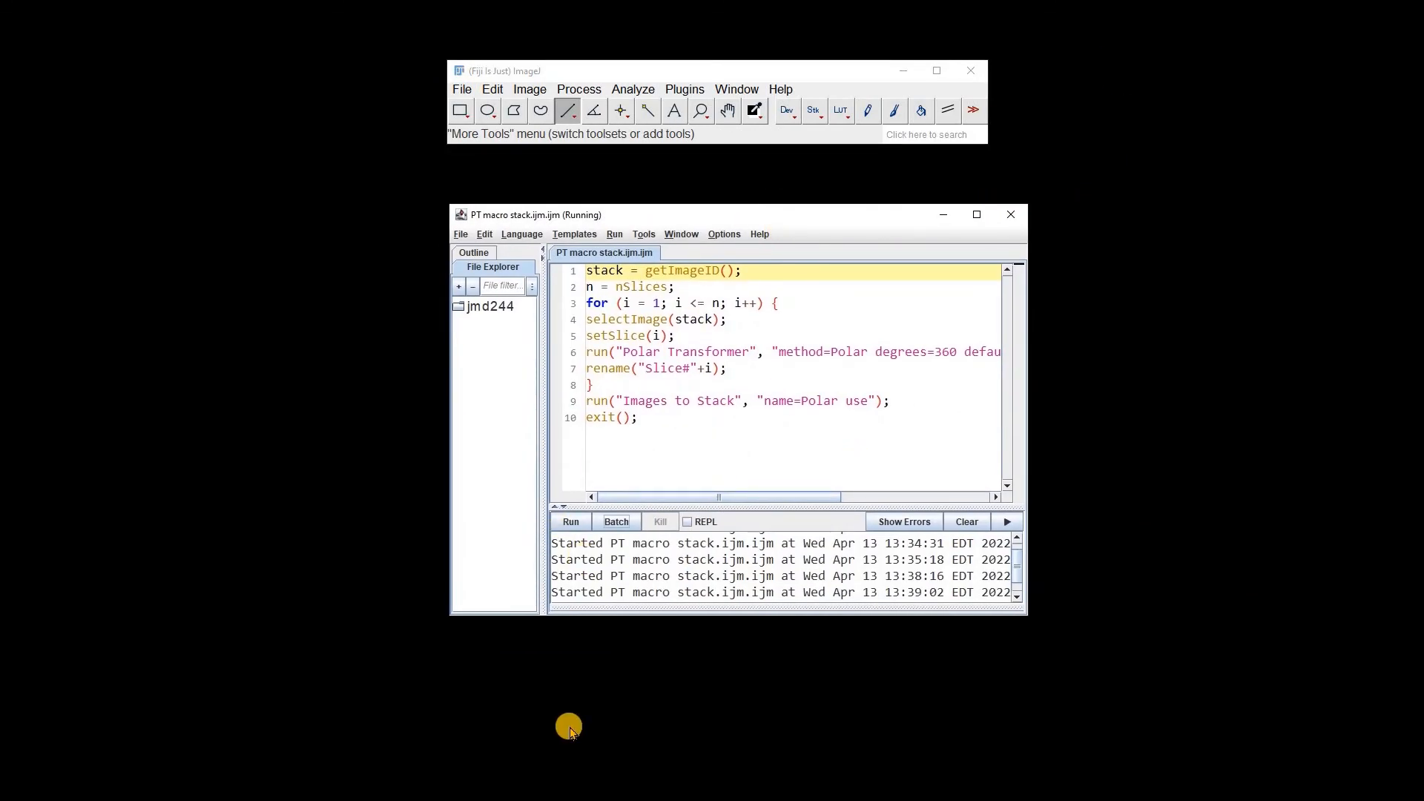